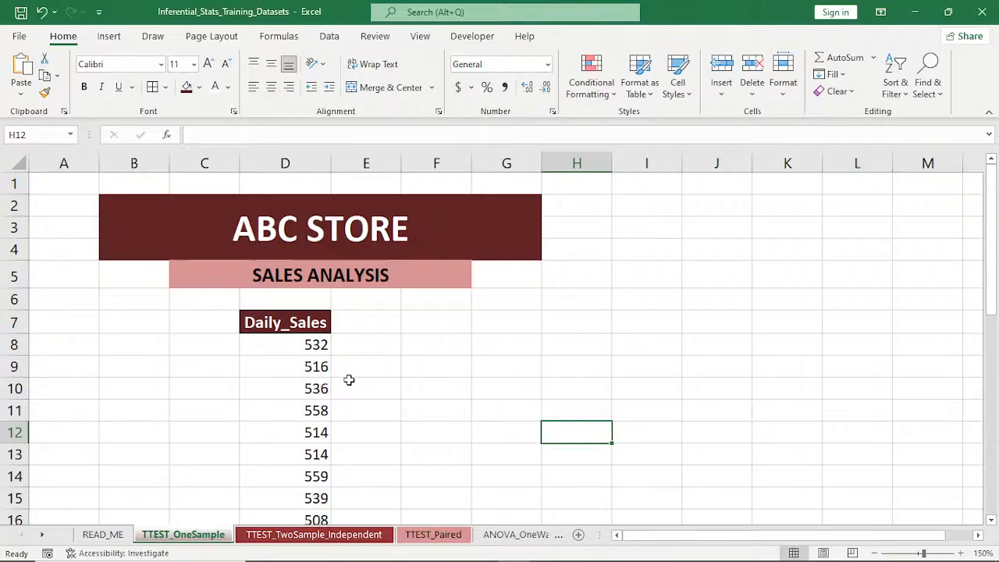
Enter the label "MEAN SALES: 500" in cell A7, beside the Daily_Sales column
{"action": "left_click", "coordinate": [299, 326]}
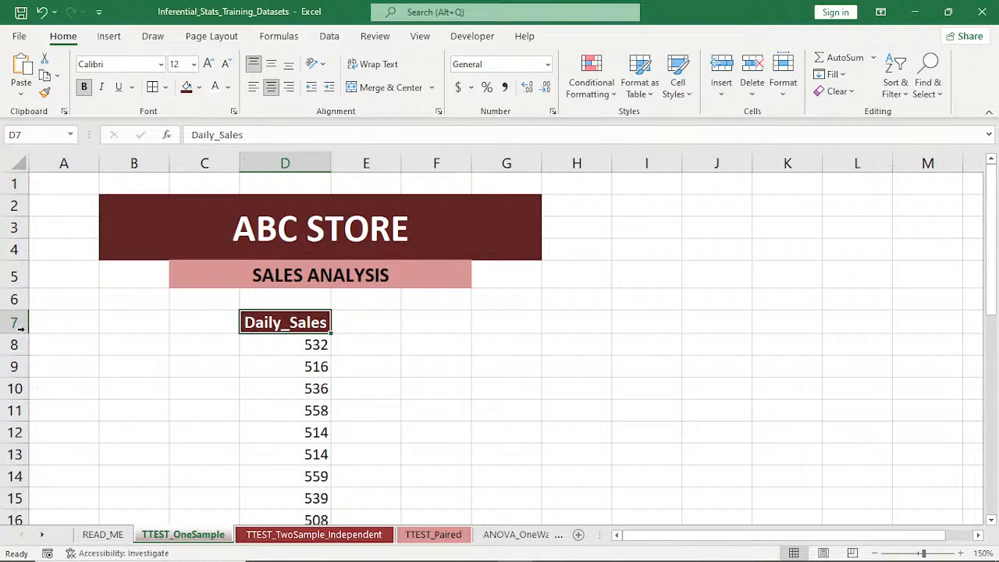
{"action": "left_click", "coordinate": [79, 321]}
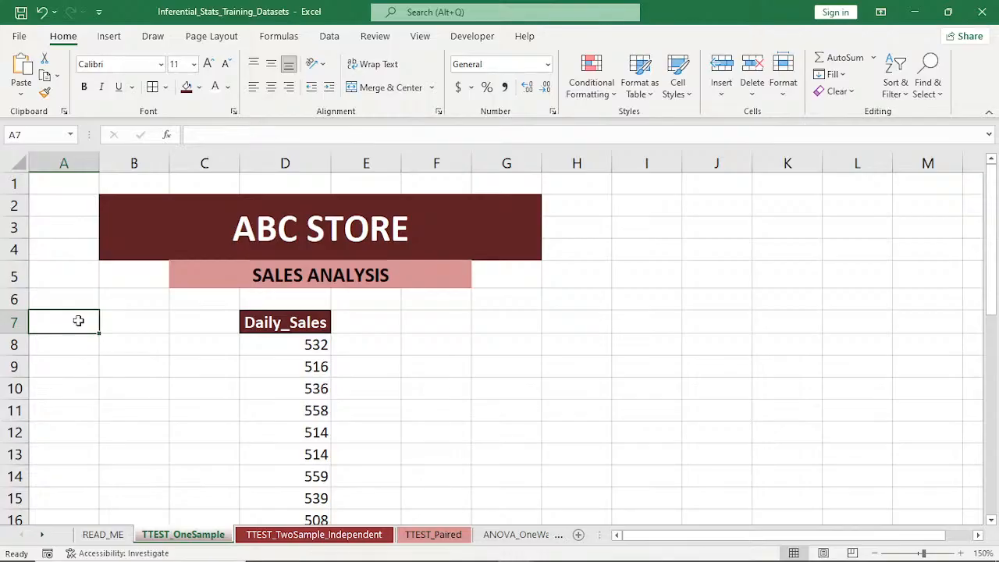
{"action": "type", "text": "MEAN SALES"}
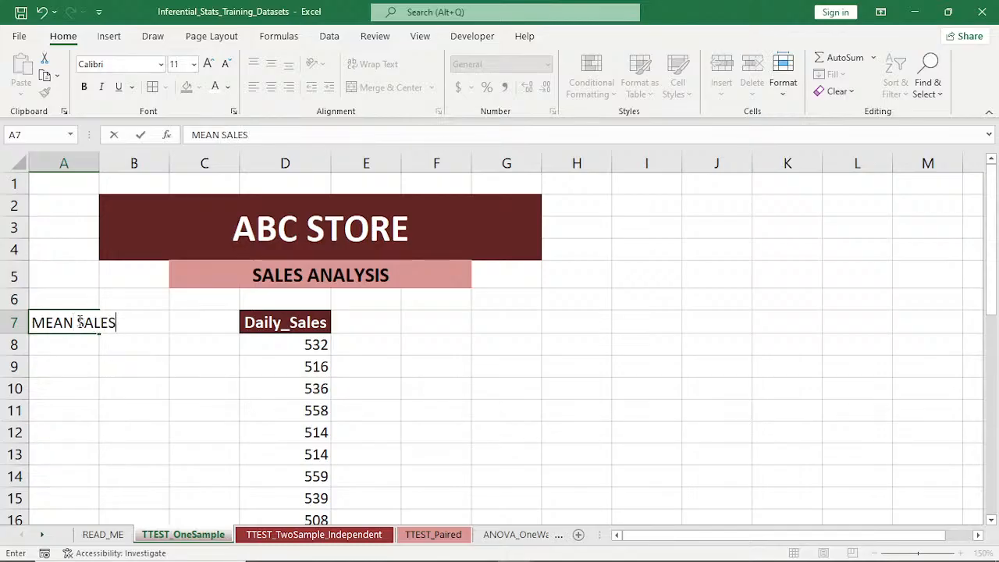
{"action": "type", "text": " ="}
{"action": "key", "text": "BackSpace"}
{"action": "key", "text": "BackSpace"}
{"action": "type", "text": ": 500"}
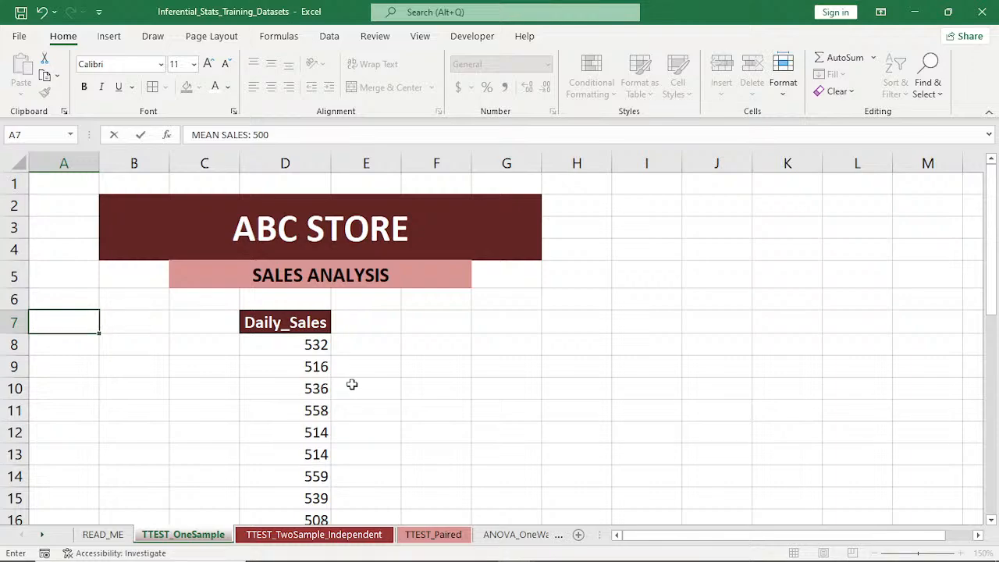
{"action": "scroll", "coordinate": [352, 385], "scroll_direction": "down", "scroll_amount": 3}
{"action": "scroll", "coordinate": [352, 384], "scroll_direction": "down", "scroll_amount": 7}
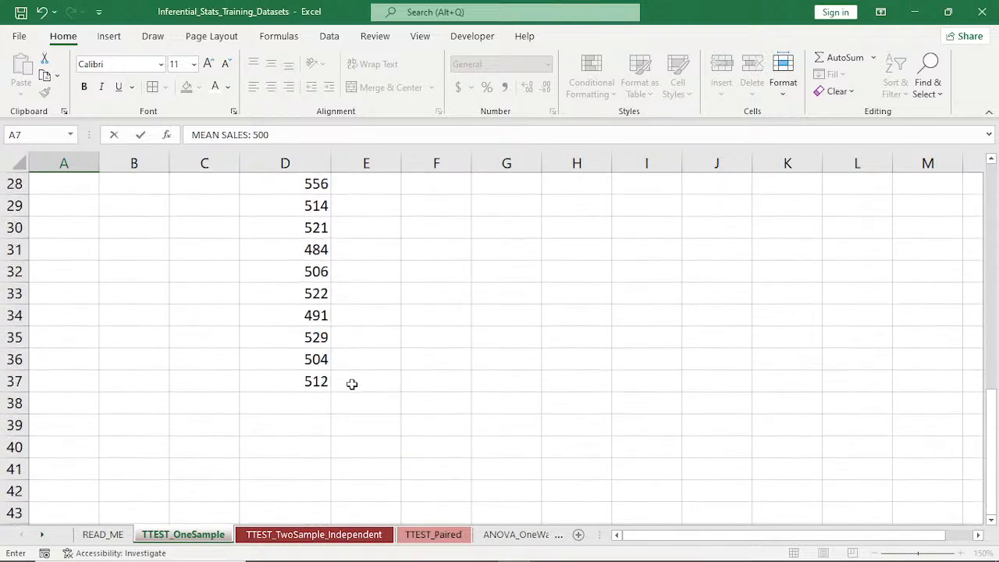
{"action": "scroll", "coordinate": [352, 384], "scroll_direction": "up", "scroll_amount": 5}
{"action": "scroll", "coordinate": [352, 385], "scroll_direction": "up", "scroll_amount": 5}
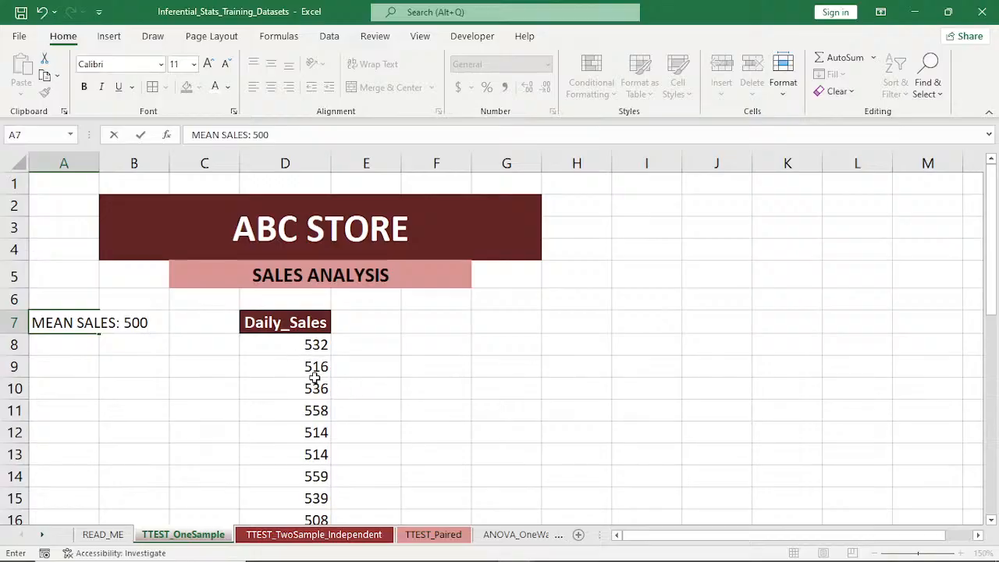
{"action": "left_click", "coordinate": [124, 368]}
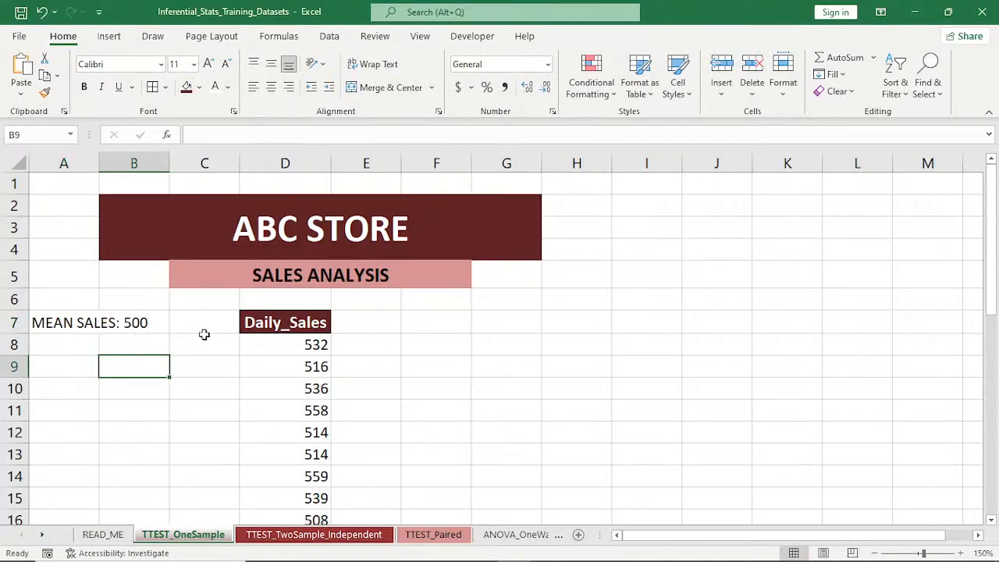
{"action": "left_click", "coordinate": [311, 343]}
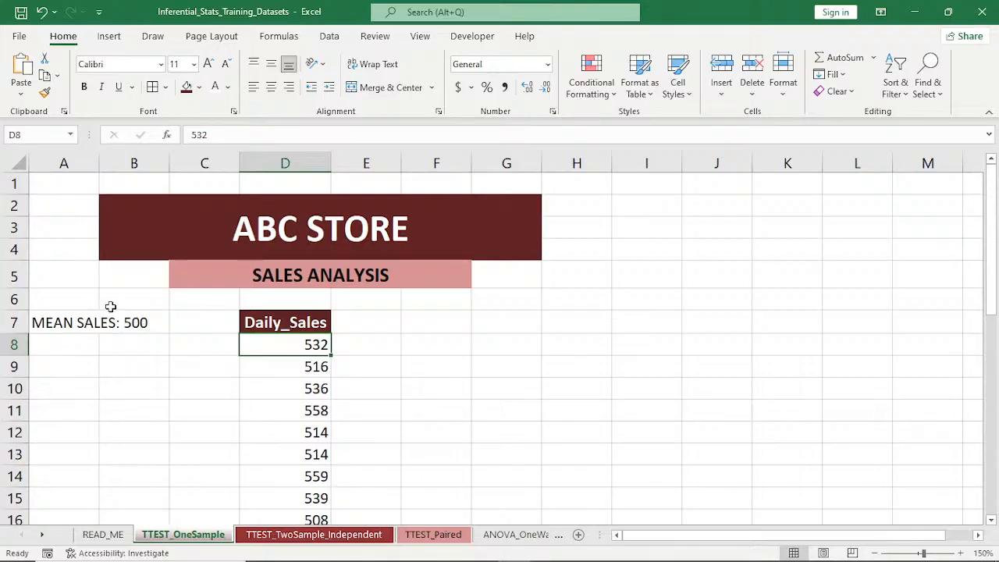
{"action": "scroll", "coordinate": [292, 361], "scroll_direction": "down", "scroll_amount": 1}
{"action": "scroll", "coordinate": [290, 363], "scroll_direction": "down", "scroll_amount": 3}
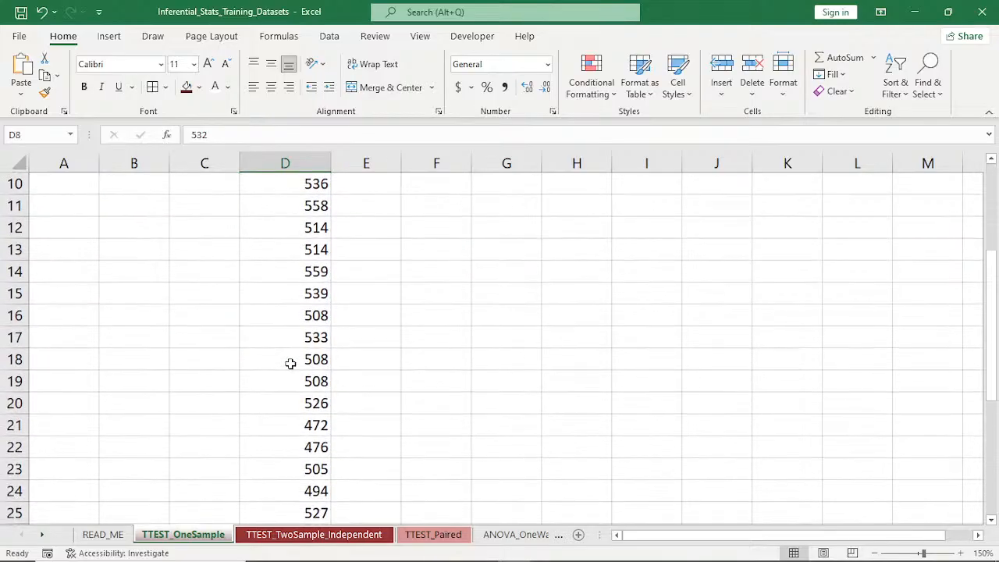
{"action": "scroll", "coordinate": [290, 364], "scroll_direction": "up", "scroll_amount": 3}
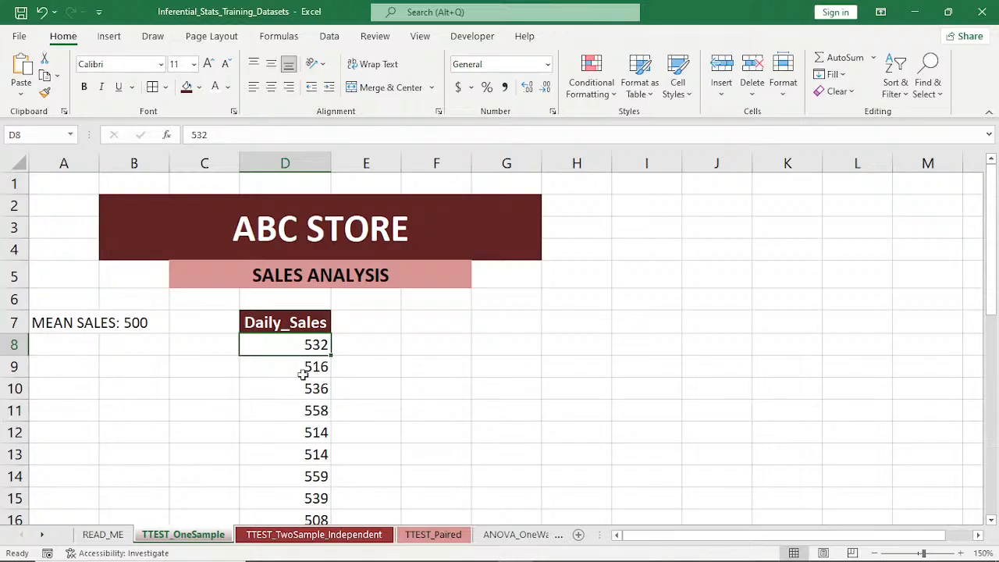
Enter the null hypothesis "HYPOTHESES: THERE IS NO SIGNIFICANT DIFFERENCE (H0)" in cell I2
{"action": "left_click", "coordinate": [636, 203]}
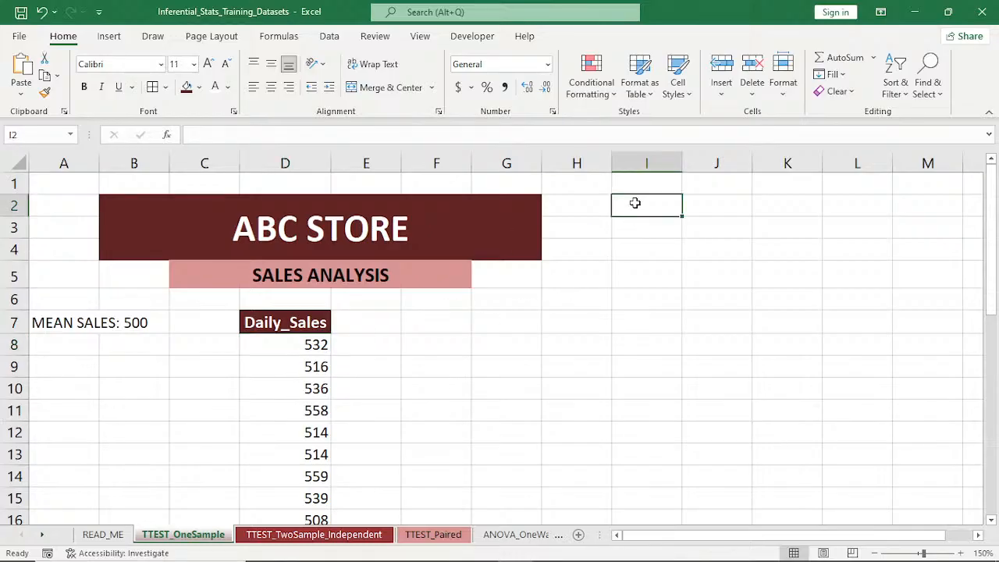
{"action": "type", "text": "HYPOTH"}
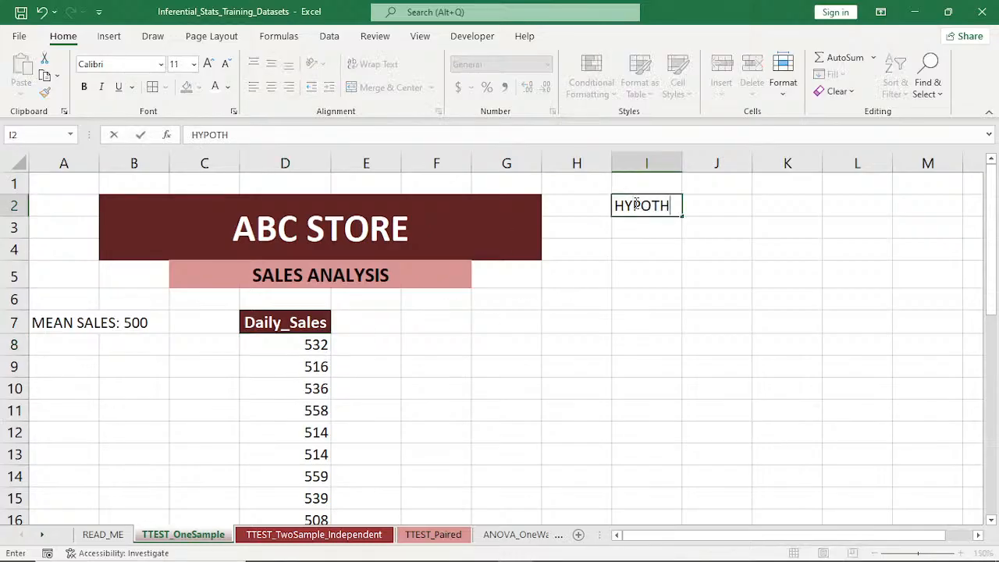
{"action": "type", "text": "ESES"}
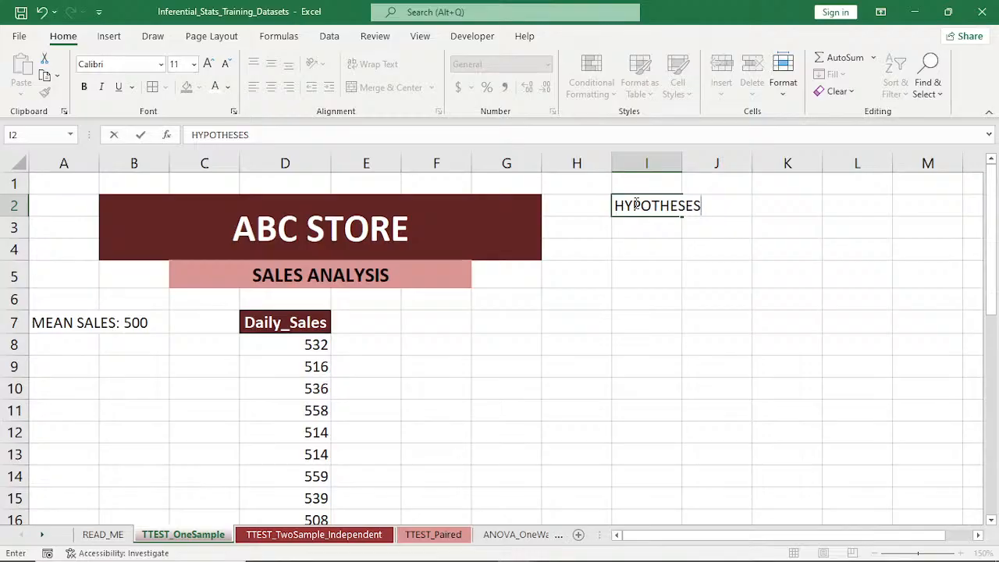
{"action": "type", "text": ": THERE IS NO SIGNIF"}
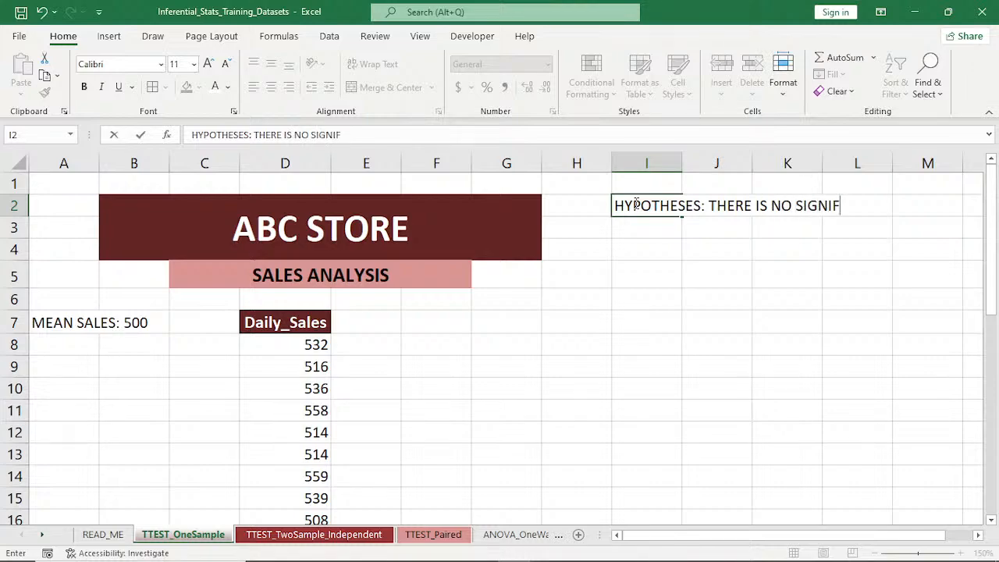
{"action": "type", "text": "ICANT DIFFEREN"}
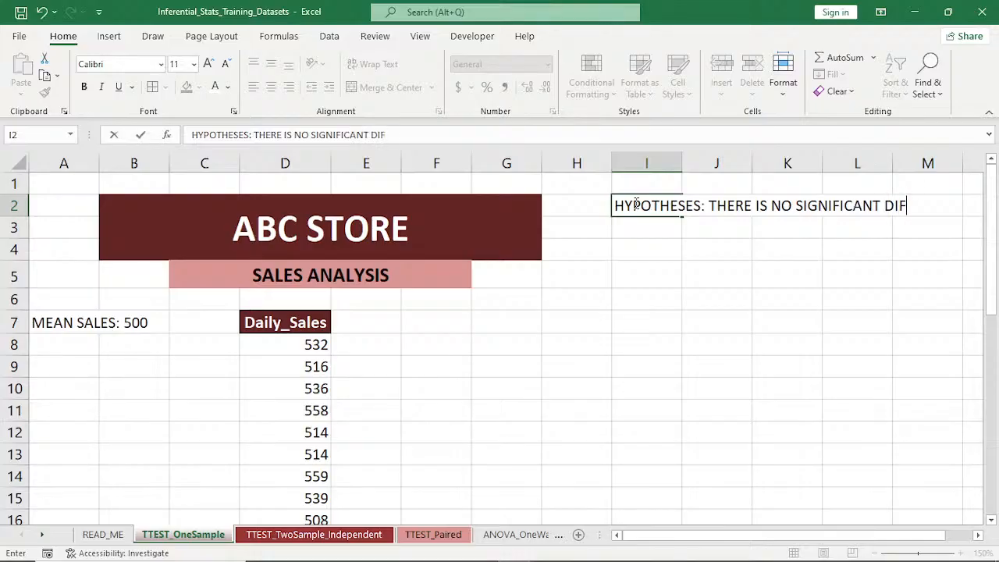
{"action": "type", "text": "T"}
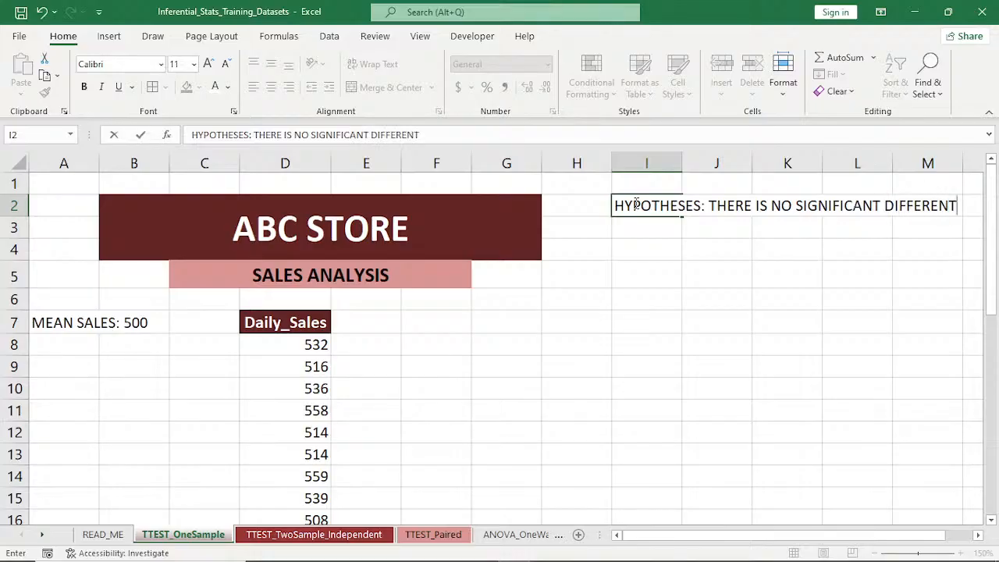
{"action": "key", "text": "BackSpace"}
{"action": "type", "text": "CE"}
{"action": "type", "text": "(H0)"}
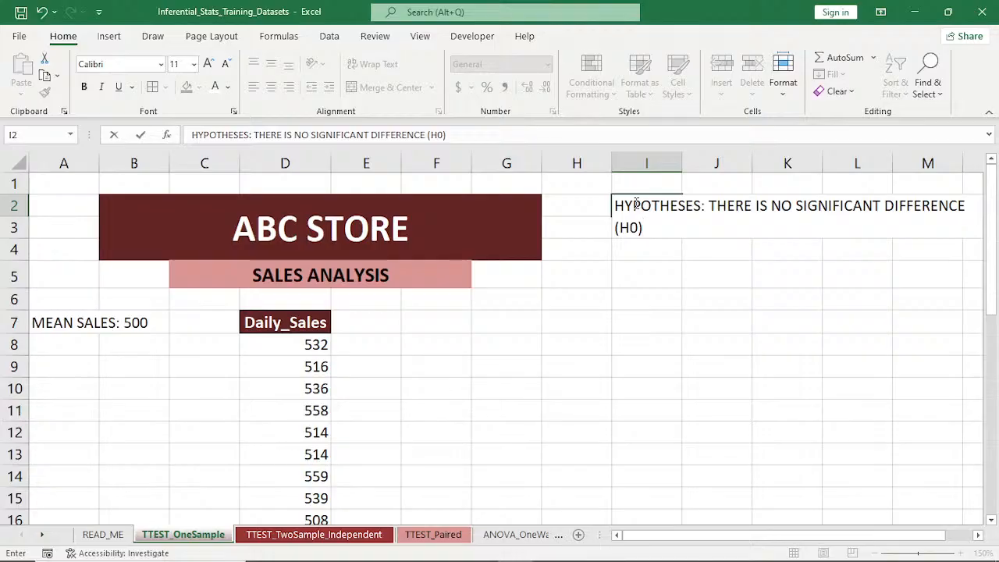
{"action": "left_click", "coordinate": [614, 320]}
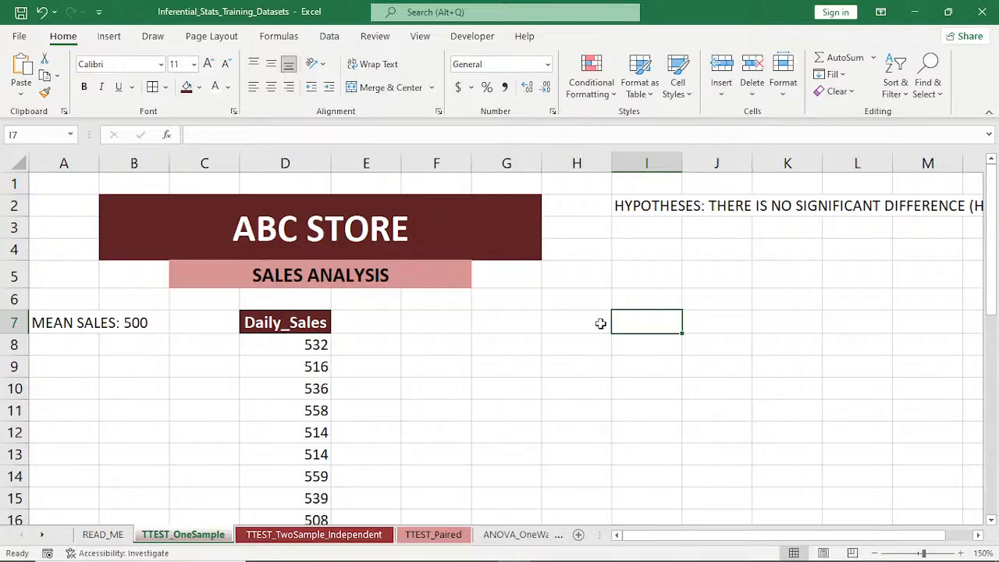
Examine the Data Analysis tool list for the available t-Test options, then close it without running an analysis
{"action": "left_click", "coordinate": [285, 341]}
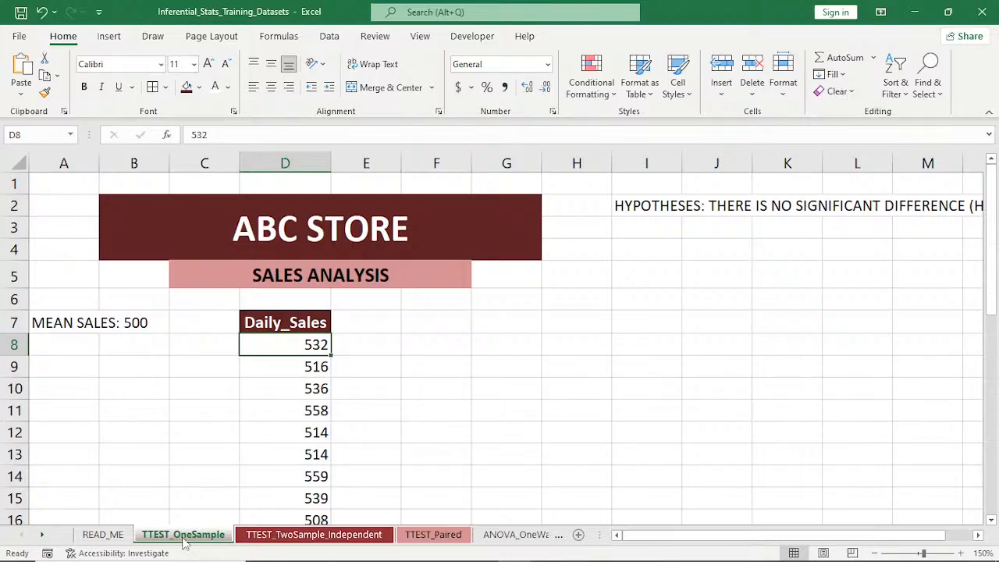
{"action": "left_click", "coordinate": [329, 39]}
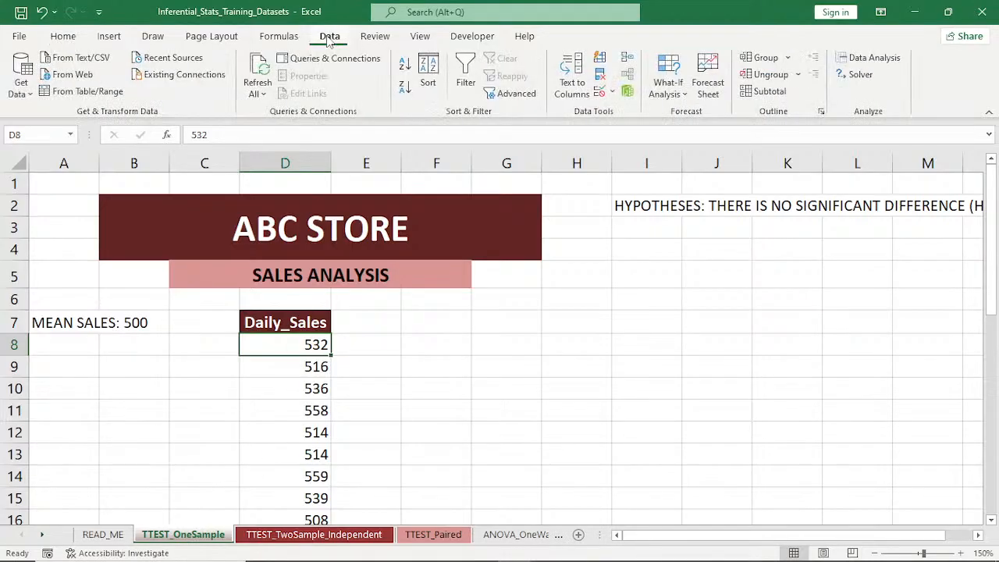
{"action": "left_click", "coordinate": [862, 66]}
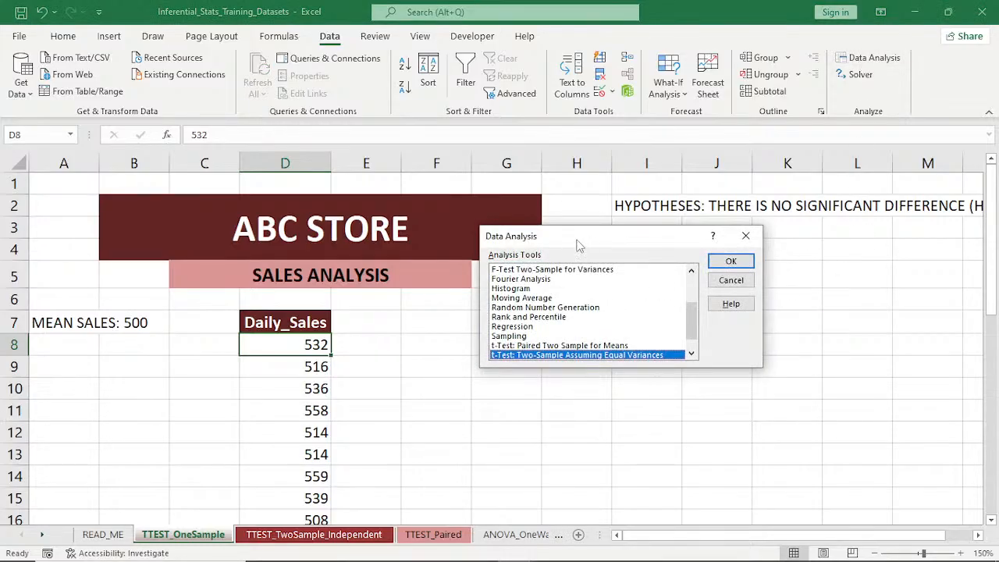
{"action": "left_click", "coordinate": [691, 272]}
{"action": "left_click", "coordinate": [692, 271]}
{"action": "left_click", "coordinate": [692, 272]}
{"action": "left_click", "coordinate": [692, 272]}
{"action": "left_click", "coordinate": [694, 272]}
{"action": "left_click", "coordinate": [694, 273]}
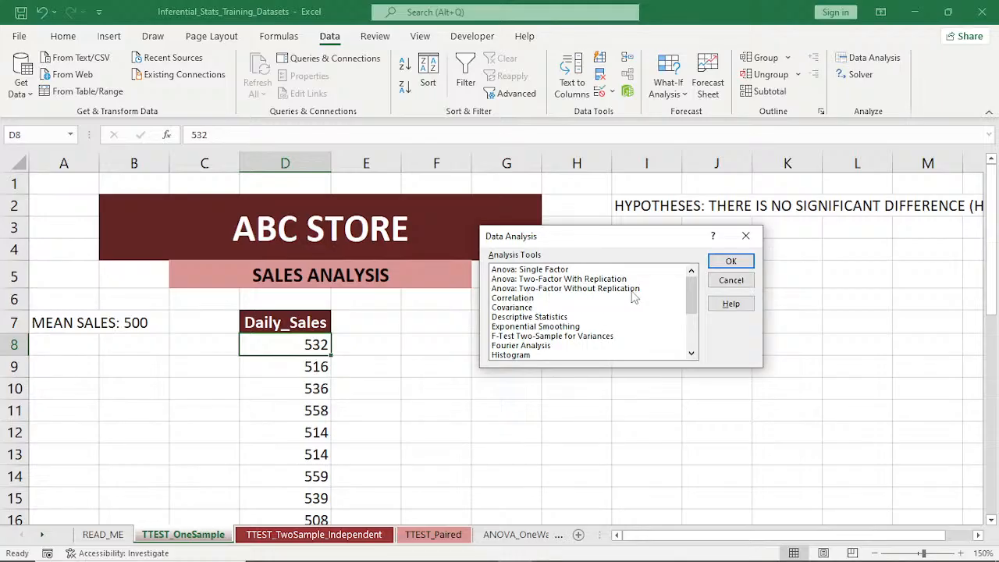
{"action": "left_click", "coordinate": [693, 346]}
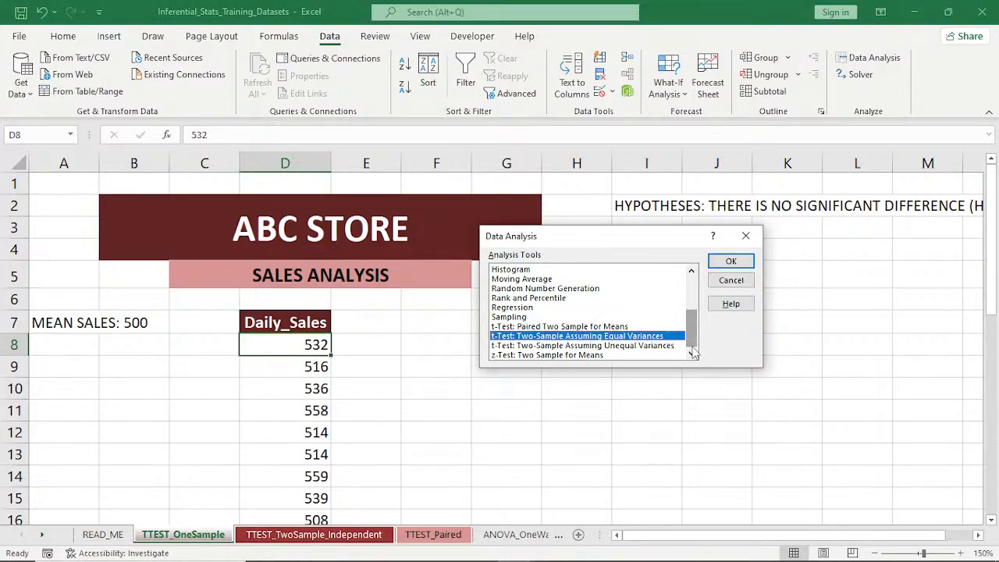
{"action": "left_click", "coordinate": [693, 271]}
{"action": "left_click", "coordinate": [693, 272]}
{"action": "left_click", "coordinate": [692, 272]}
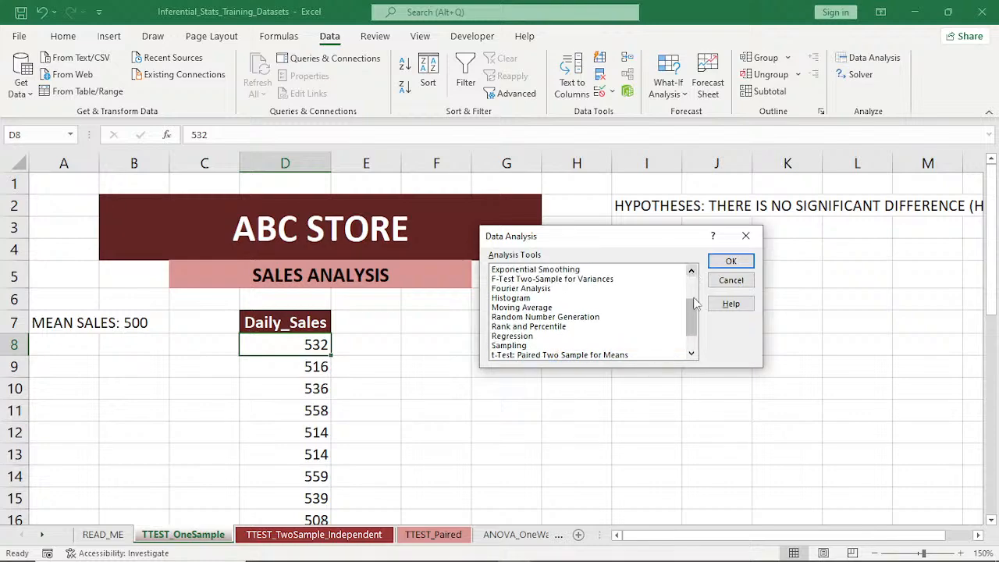
{"action": "left_click", "coordinate": [693, 349]}
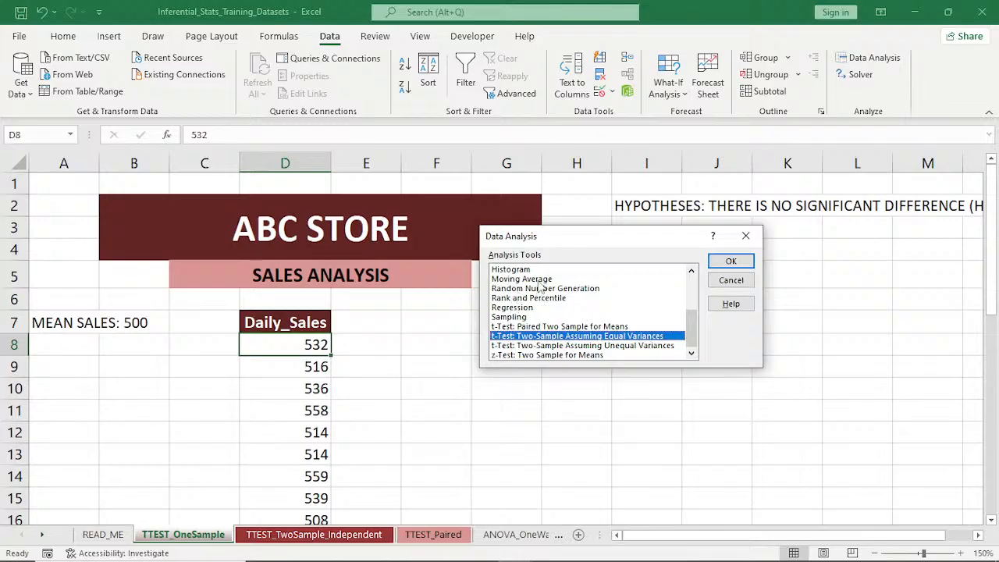
{"action": "scroll", "coordinate": [540, 286], "scroll_direction": "up", "scroll_amount": 2}
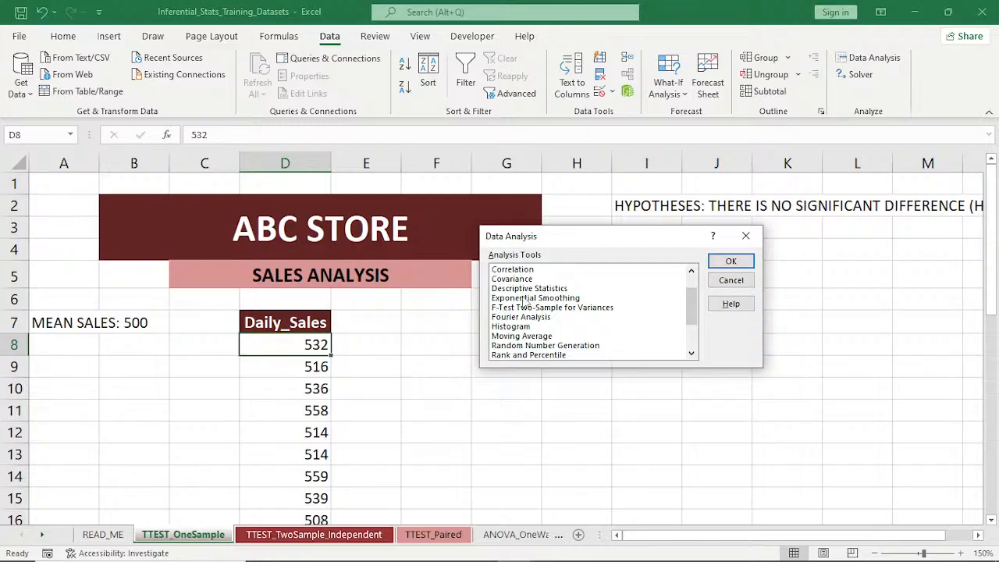
{"action": "scroll", "coordinate": [527, 292], "scroll_direction": "up", "scroll_amount": 1}
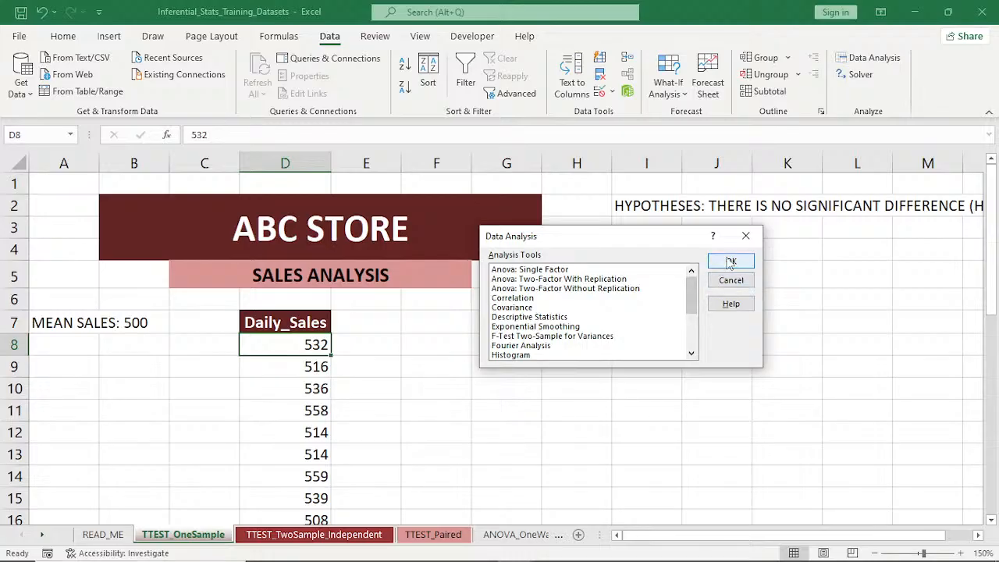
{"action": "left_click", "coordinate": [744, 235]}
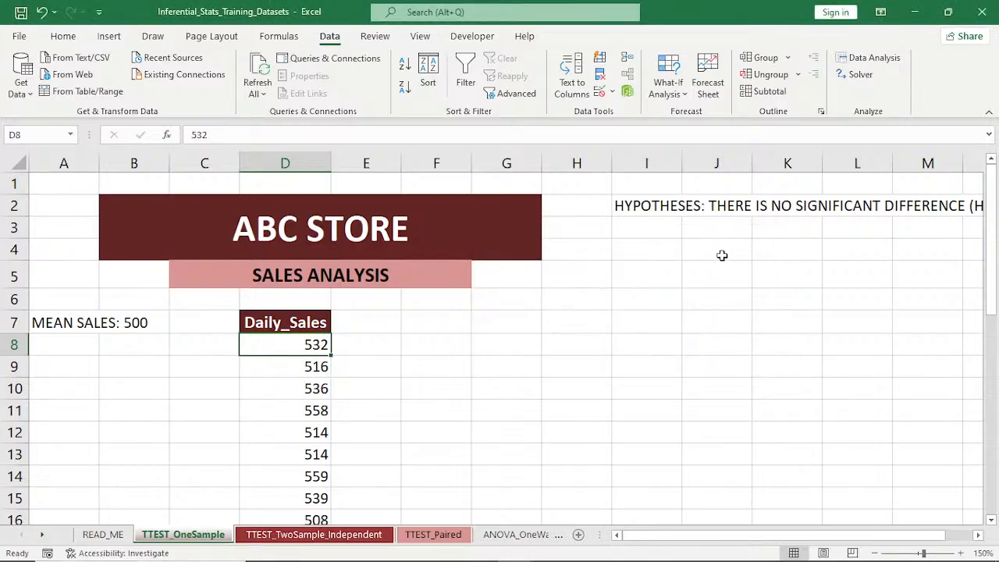
Add the header "S_MEAN" in cell E7, next to the Daily_Sales header
{"action": "left_click", "coordinate": [366, 323]}
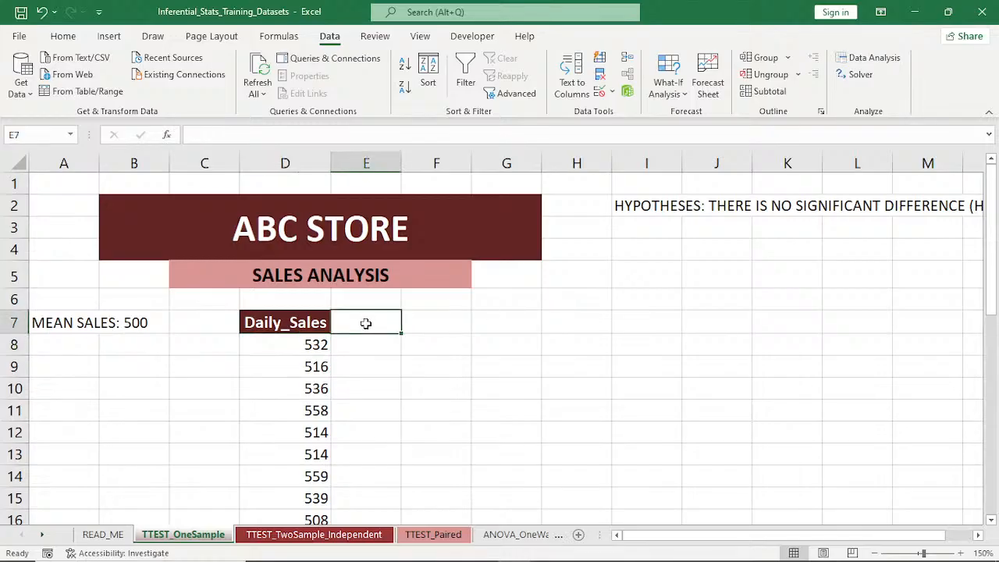
{"action": "left_click", "coordinate": [300, 323]}
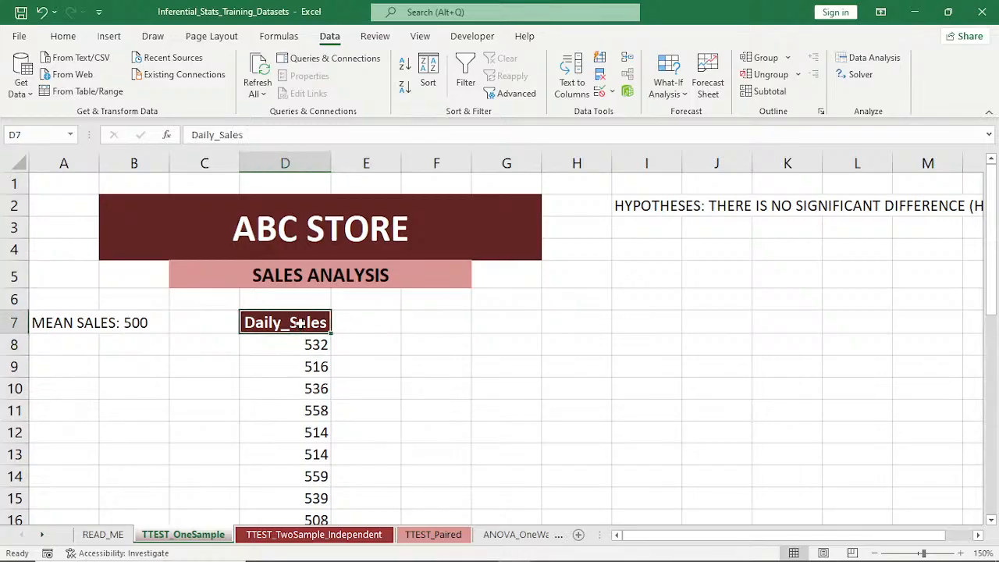
{"action": "key", "text": "Right"}
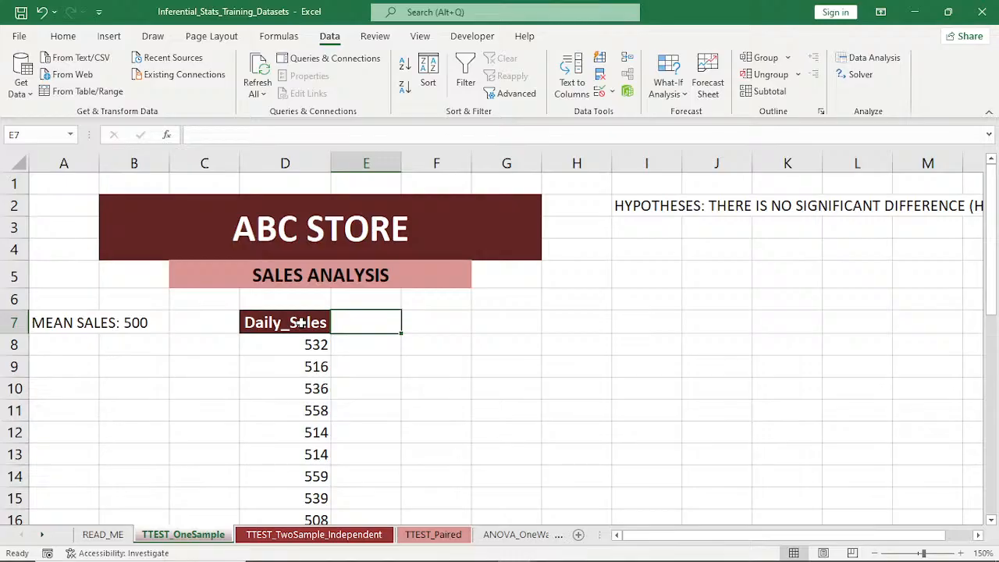
{"action": "type", "text": "MEAN"}
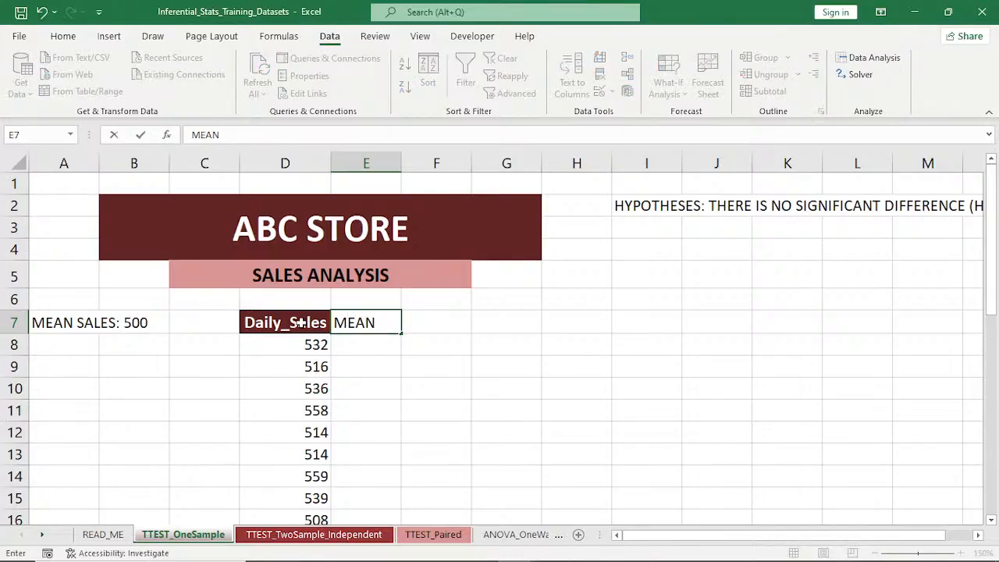
{"action": "left_click", "coordinate": [335, 323]}
{"action": "type", "text": "S"}
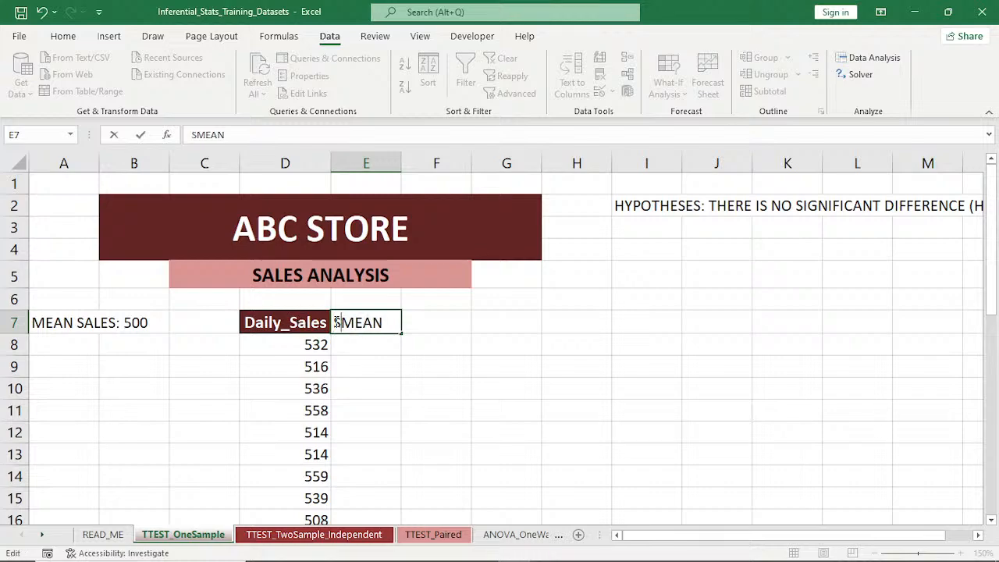
{"action": "type", "text": "_"}
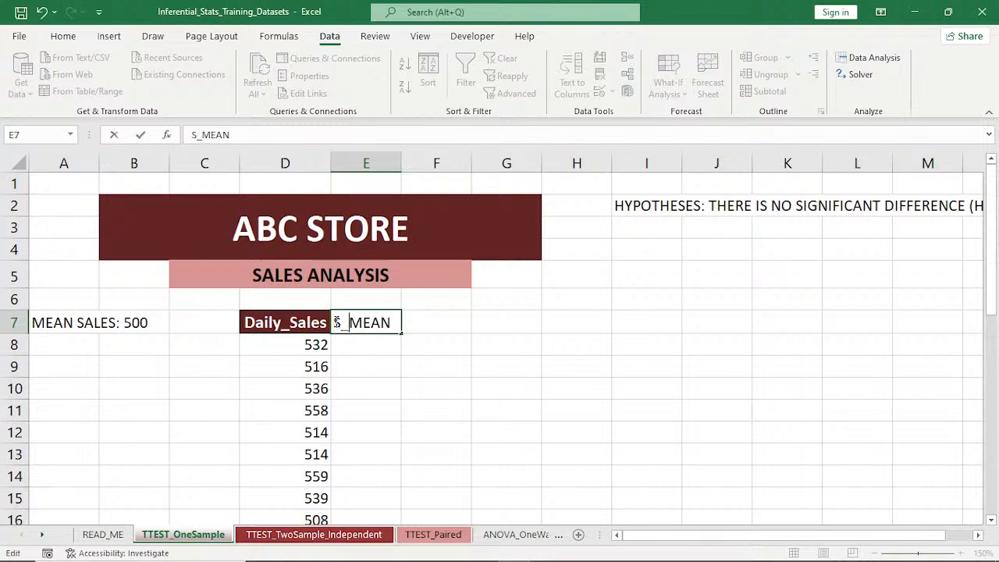
{"action": "left_click", "coordinate": [373, 345]}
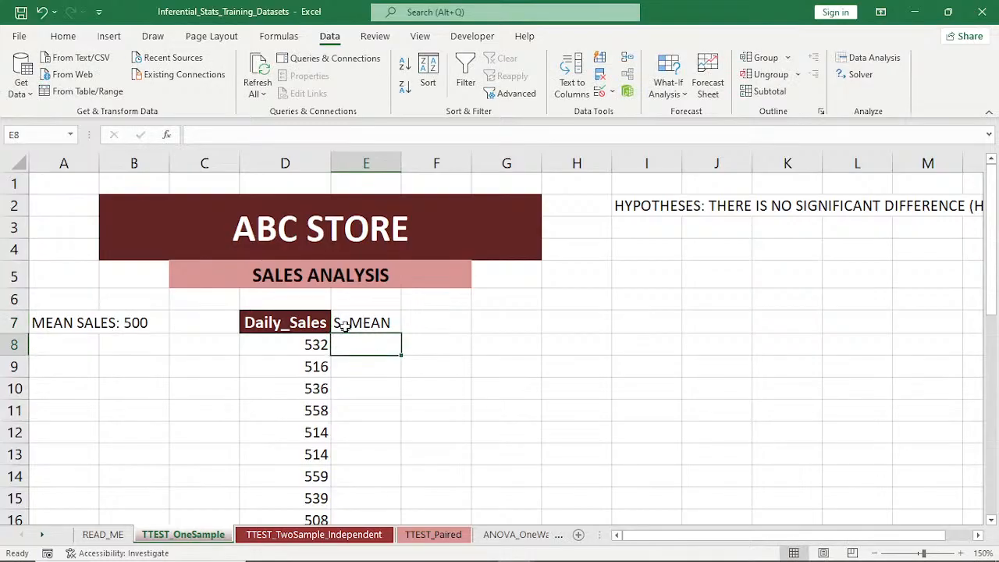
Change the header in cell E7 to "SALES_MEAN" and widen column E to fit it
{"action": "double_click", "coordinate": [344, 326]}
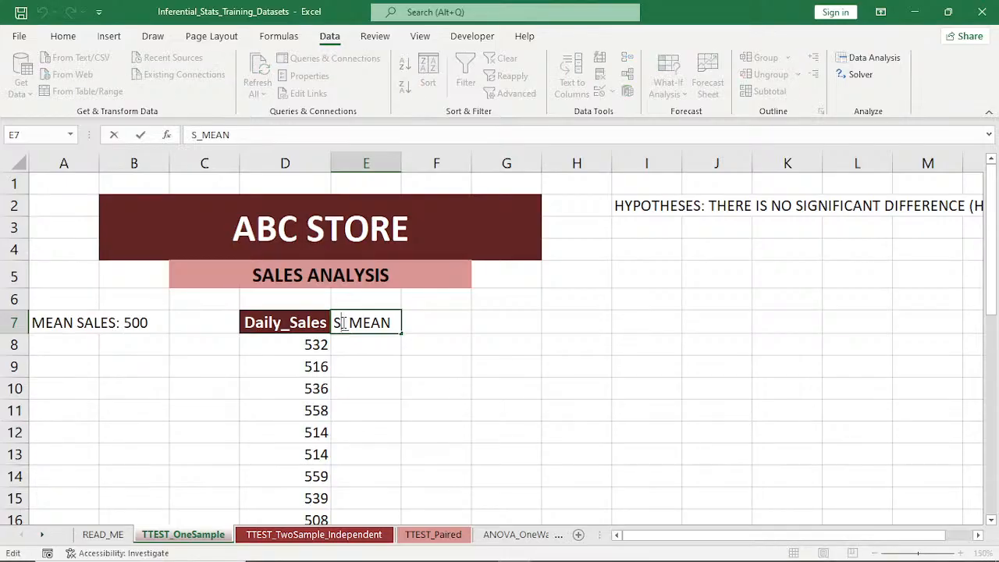
{"action": "type", "text": "ALES"}
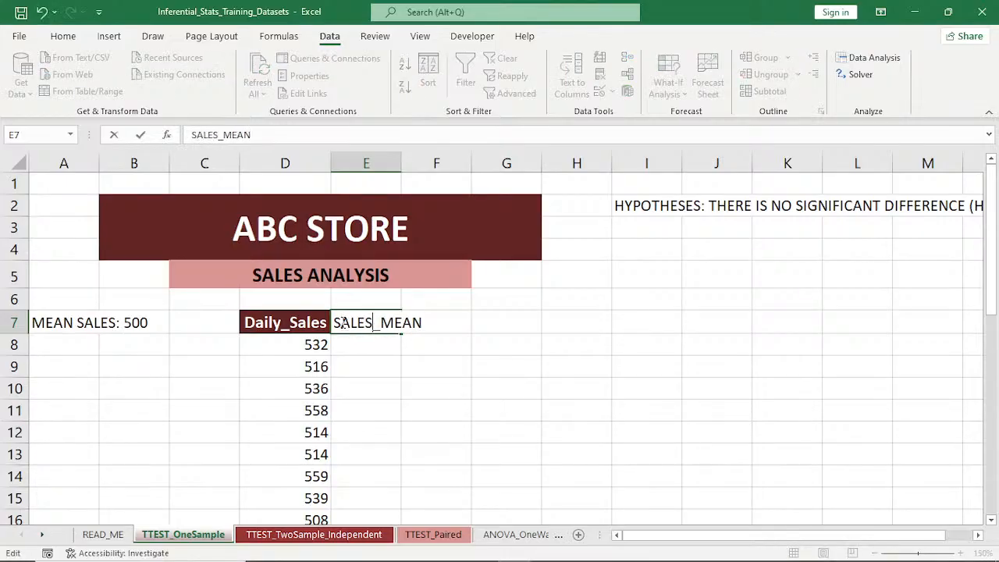
{"action": "left_click", "coordinate": [373, 343]}
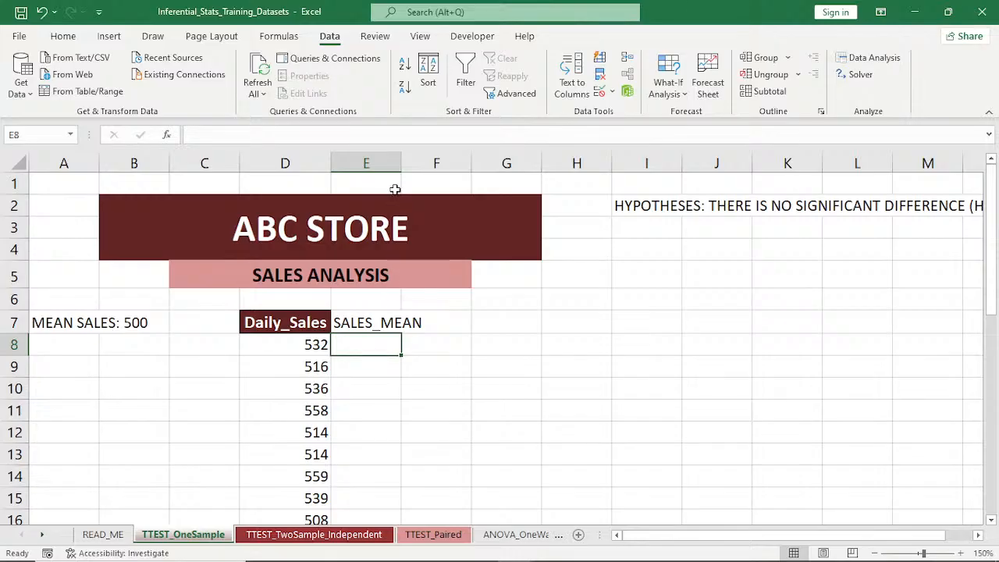
{"action": "double_click", "coordinate": [401, 161]}
{"action": "left_click", "coordinate": [375, 324]}
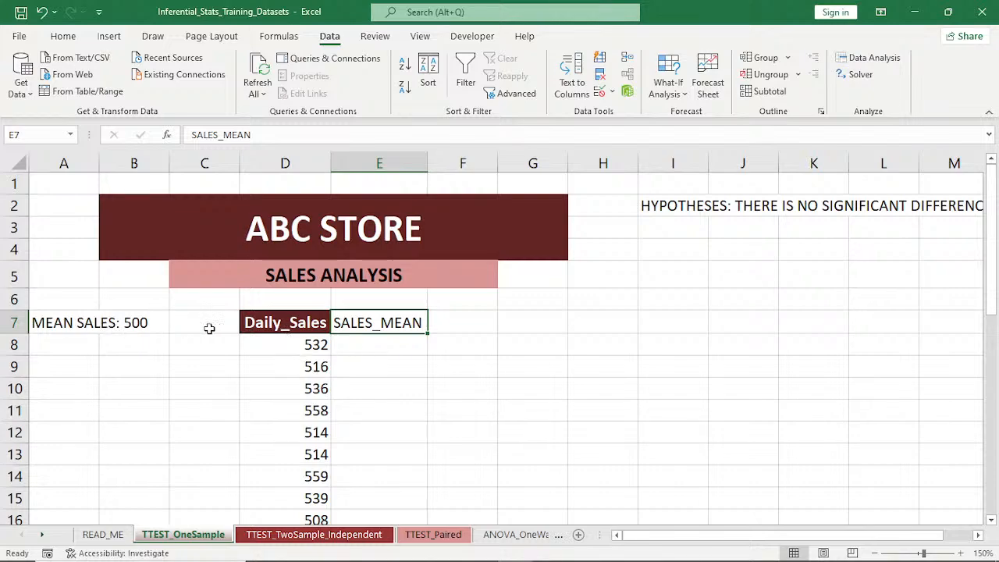
Enter 500 in cell E8 and fill it down the SALES_MEAN column to row 37, alongside the daily sales
{"action": "left_click", "coordinate": [389, 349]}
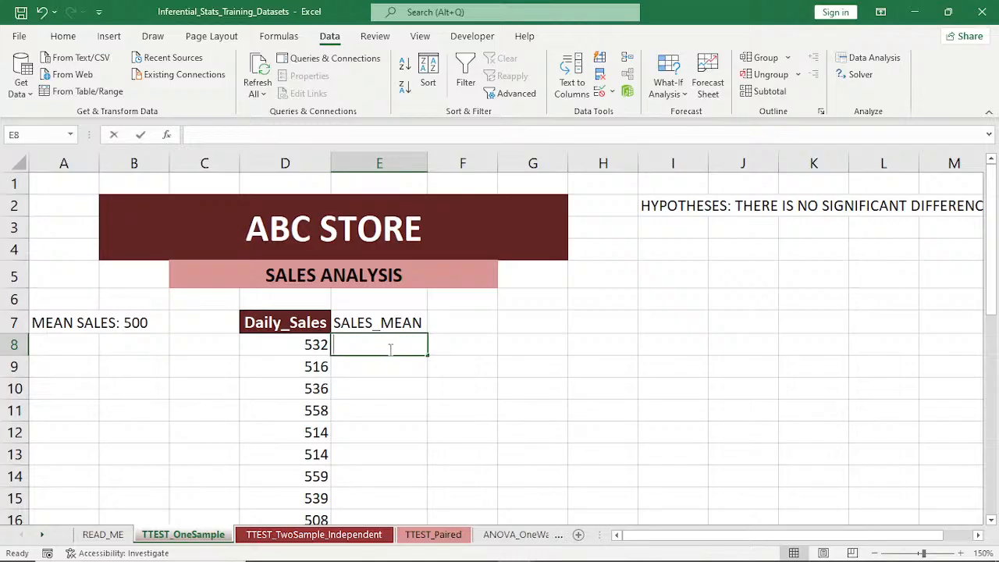
{"action": "type", "text": "500"}
{"action": "left_click", "coordinate": [396, 403]}
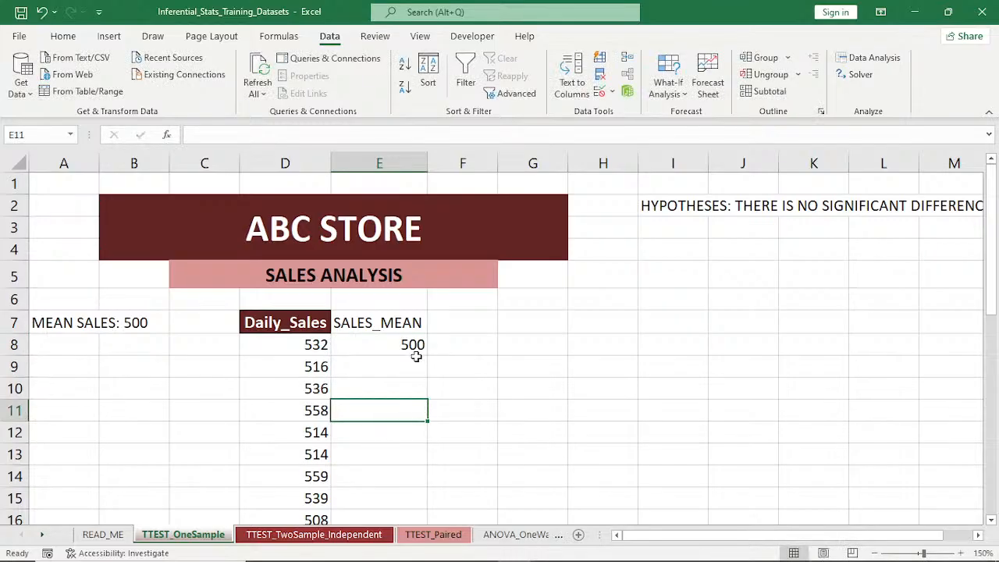
{"action": "left_click", "coordinate": [414, 347]}
{"action": "double_click", "coordinate": [426, 355]}
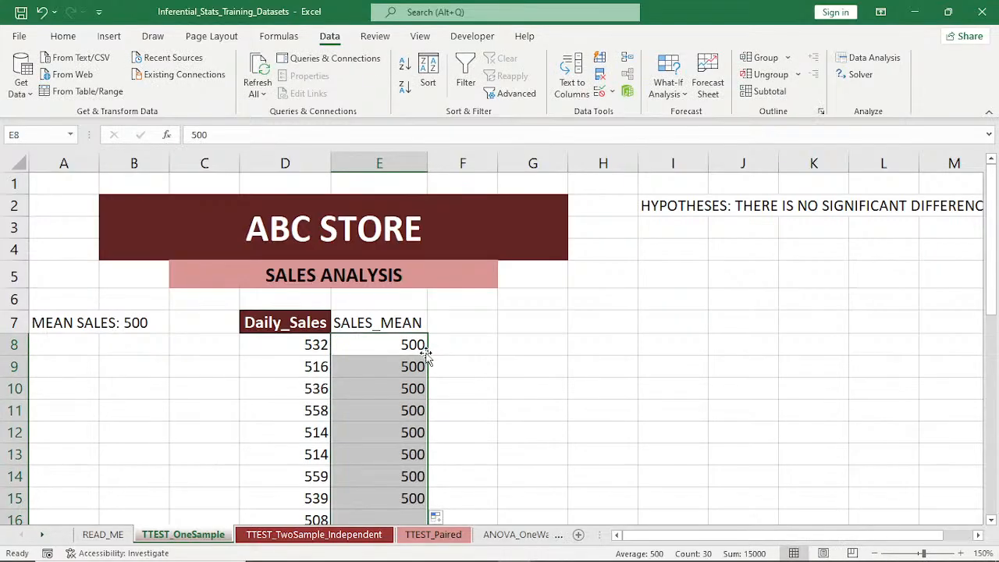
{"action": "scroll", "coordinate": [414, 355], "scroll_direction": "down", "scroll_amount": 3}
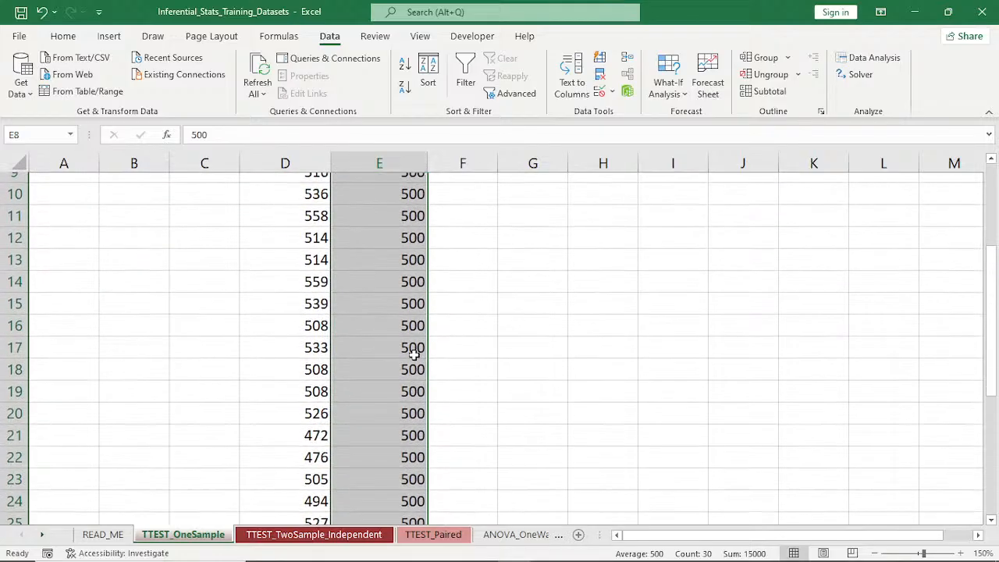
{"action": "scroll", "coordinate": [414, 355], "scroll_direction": "down", "scroll_amount": 5}
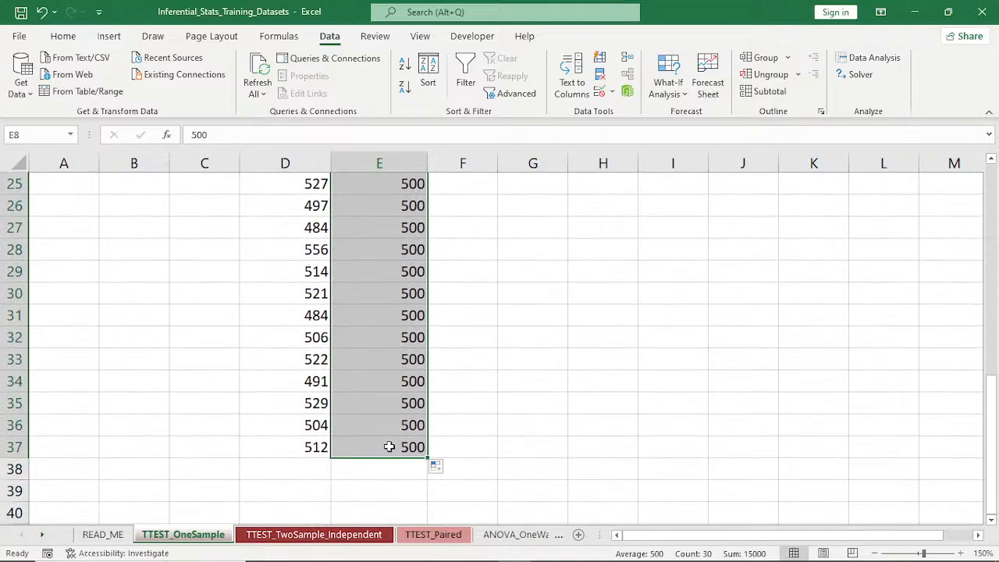
{"action": "scroll", "coordinate": [389, 450], "scroll_direction": "up", "scroll_amount": 5}
{"action": "scroll", "coordinate": [389, 453], "scroll_direction": "down", "scroll_amount": 10}
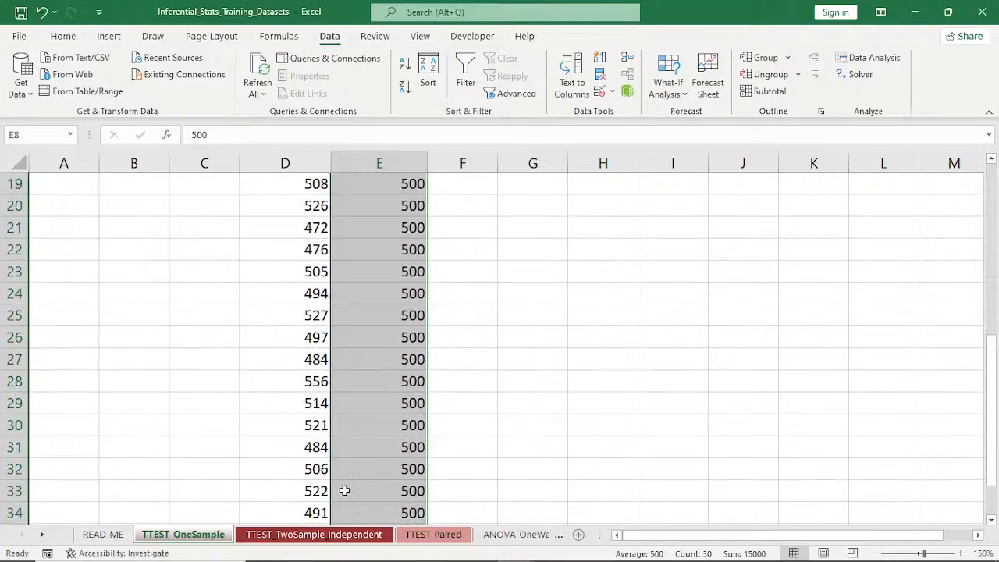
{"action": "scroll", "coordinate": [361, 321], "scroll_direction": "up", "scroll_amount": 10}
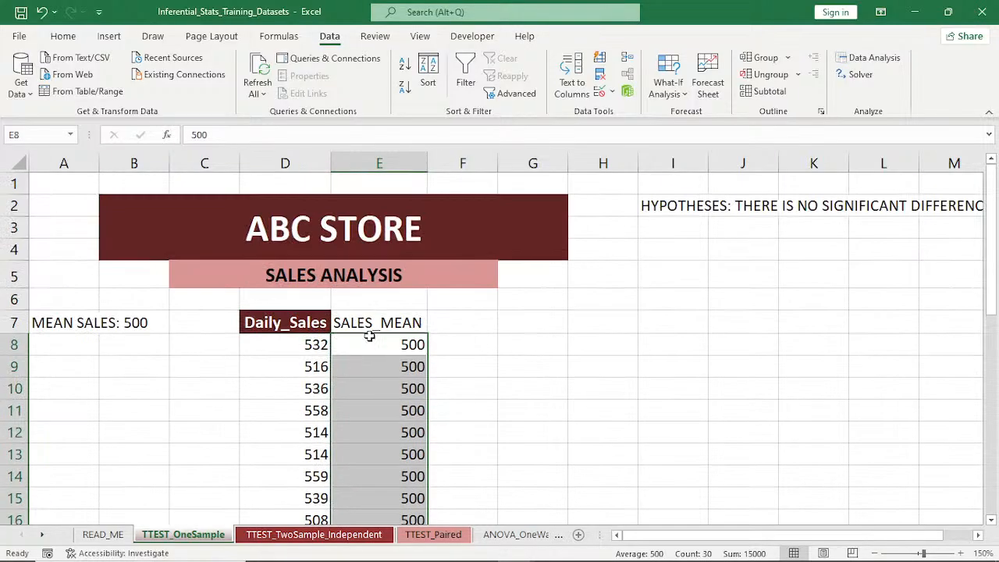
{"action": "left_click", "coordinate": [355, 359]}
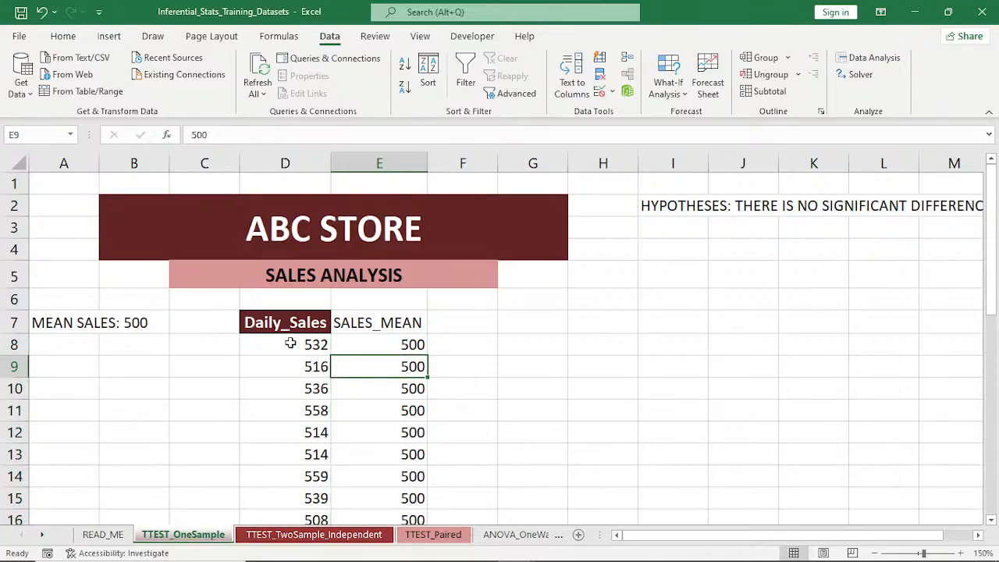
{"action": "left_click", "coordinate": [394, 334]}
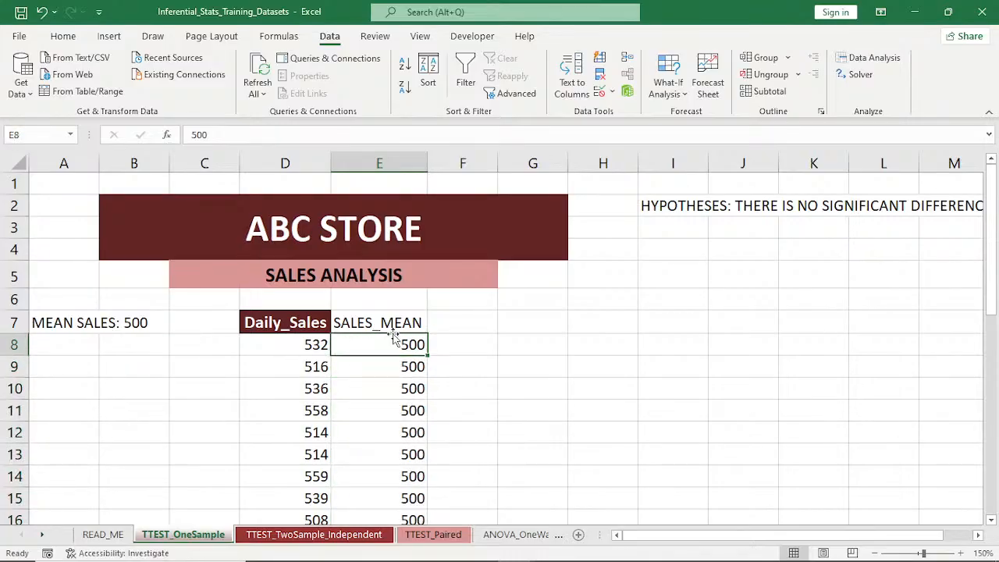
{"action": "left_click", "coordinate": [394, 382]}
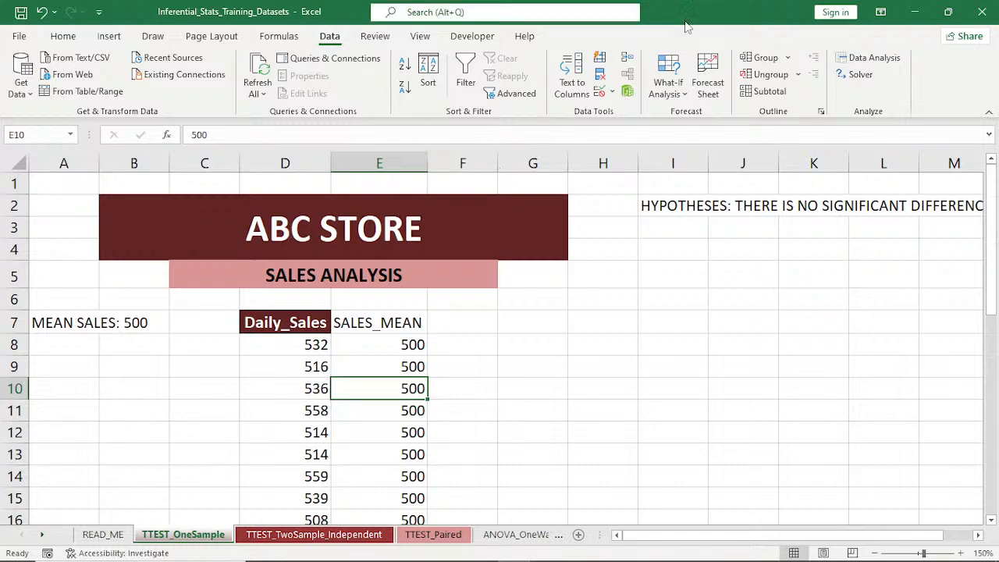
Start the "t-Test: Paired Two Sample for Means" analysis from the Data Analysis tools
{"action": "left_click", "coordinate": [873, 57]}
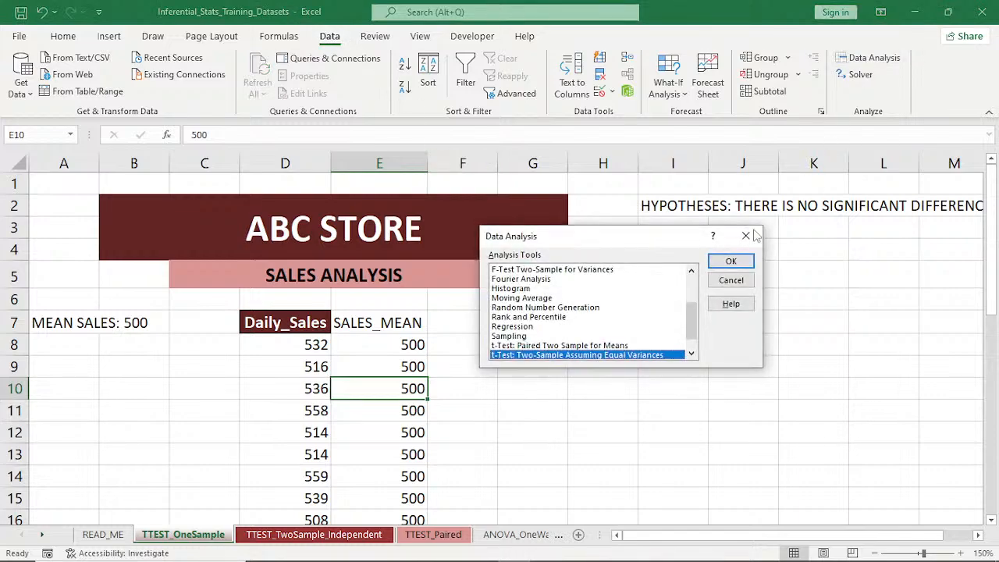
{"action": "left_click", "coordinate": [692, 355]}
{"action": "left_click", "coordinate": [692, 355]}
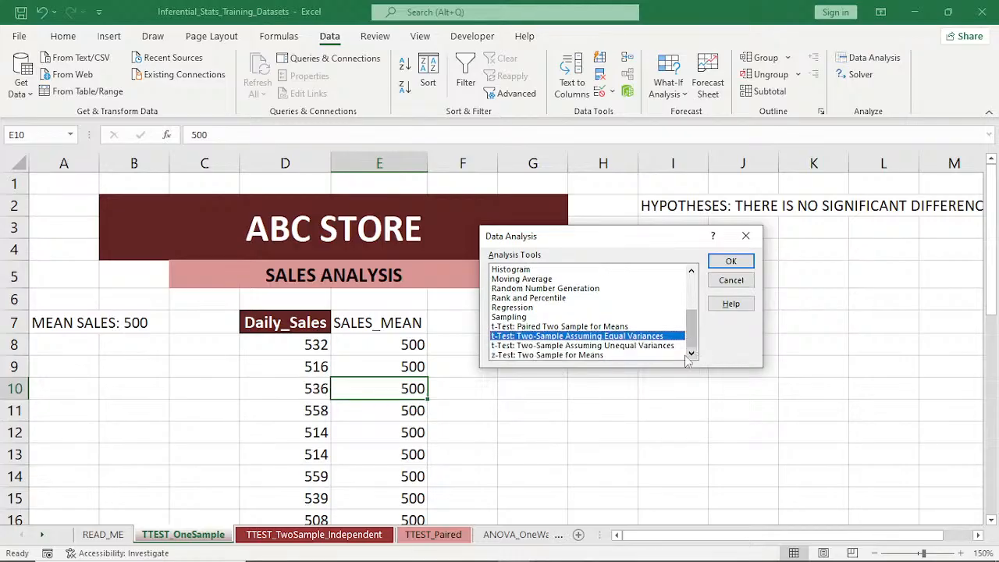
{"action": "left_click", "coordinate": [529, 328]}
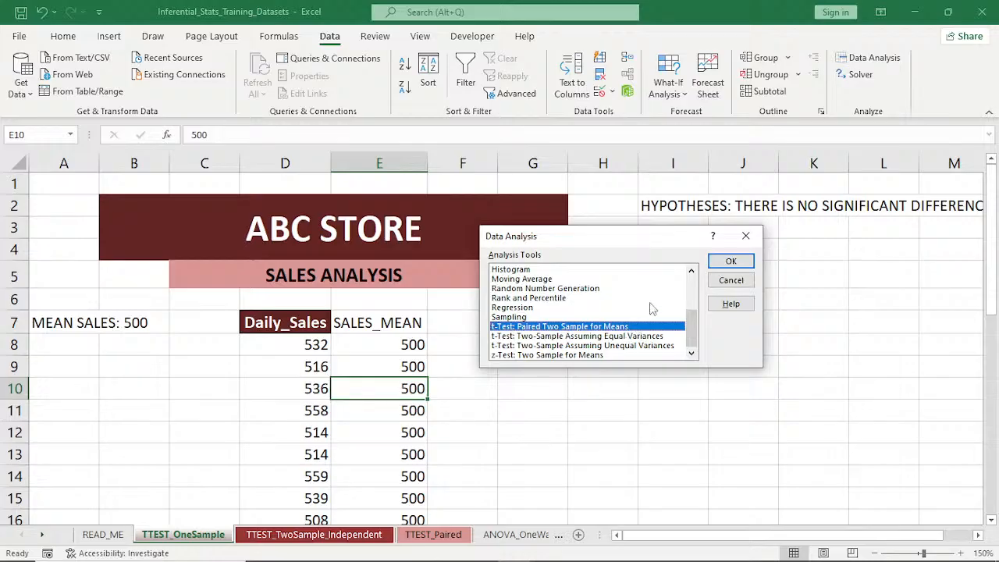
{"action": "left_click", "coordinate": [732, 262]}
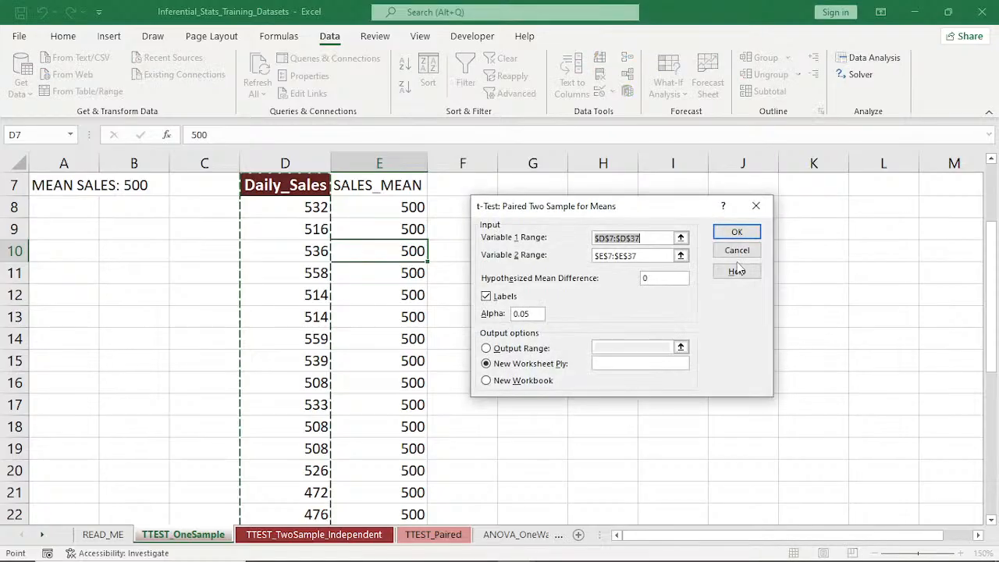
Clear the prefilled Variable 1 and Variable 2 ranges of the paired t-test and move the dialog away from the data
{"action": "left_click", "coordinate": [646, 237]}
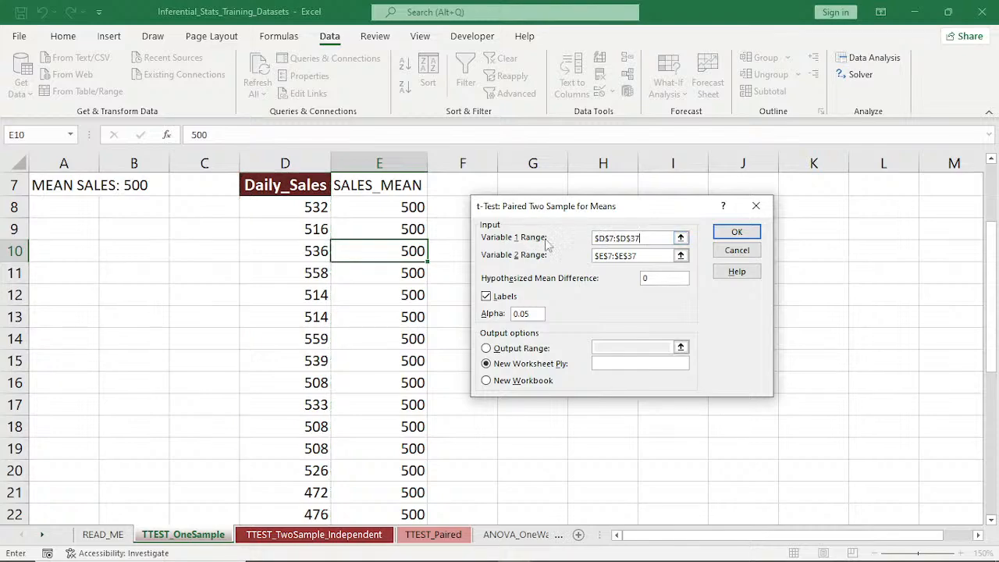
{"action": "left_click_drag", "start_coordinate": [651, 237], "coordinate": [565, 227]}
{"action": "key", "text": "BackSpace"}
{"action": "left_click", "coordinate": [642, 256]}
{"action": "left_click_drag", "start_coordinate": [642, 256], "coordinate": [580, 252]}
{"action": "key", "text": "BackSpace"}
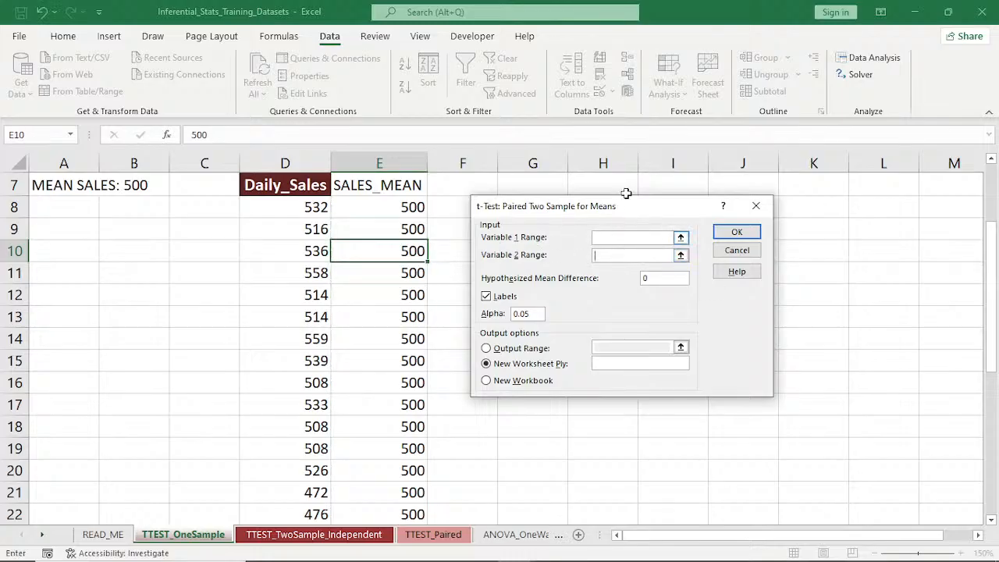
{"action": "left_click_drag", "start_coordinate": [627, 202], "coordinate": [704, 207]}
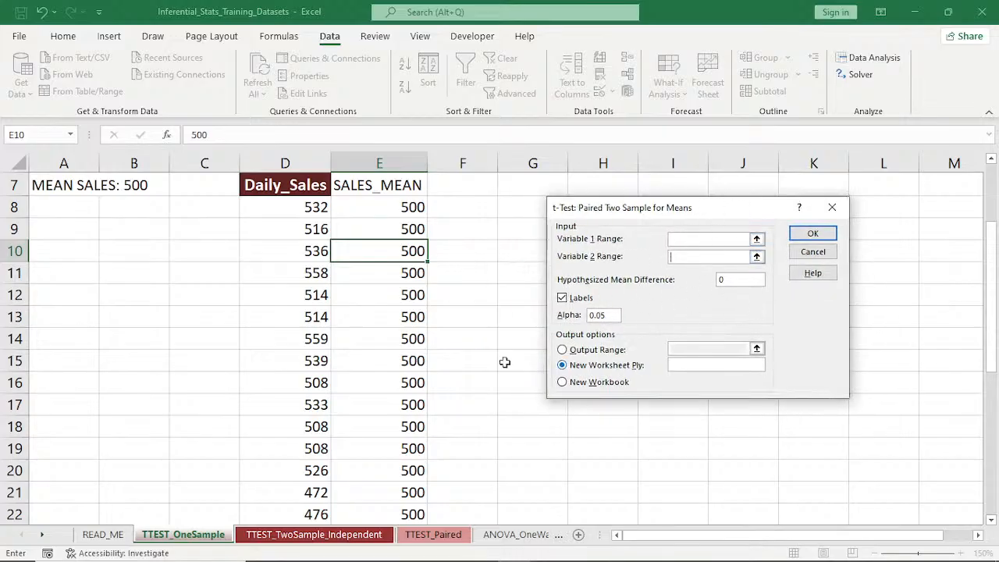
{"action": "left_click", "coordinate": [289, 185]}
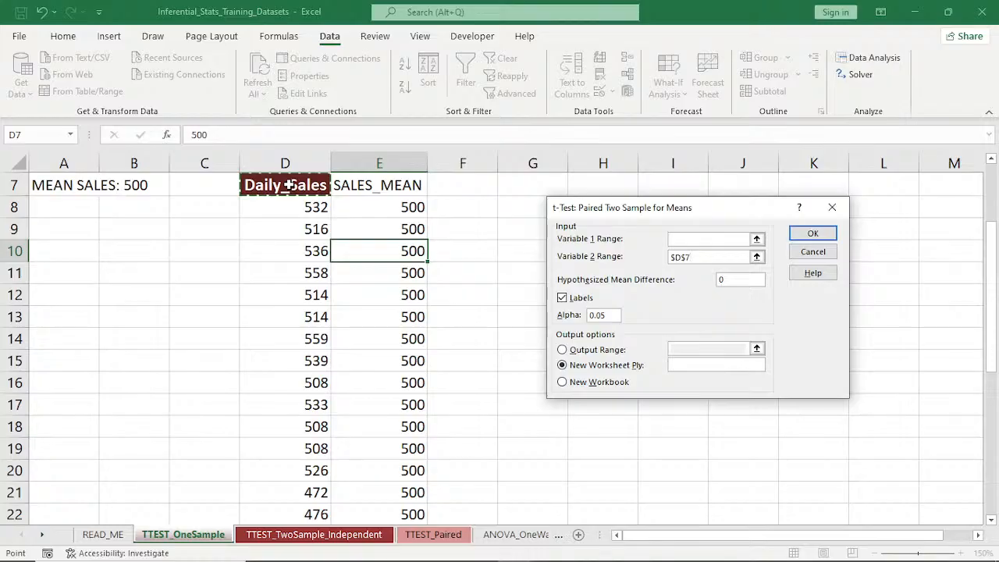
{"action": "key", "text": "ctrl+shift+Down"}
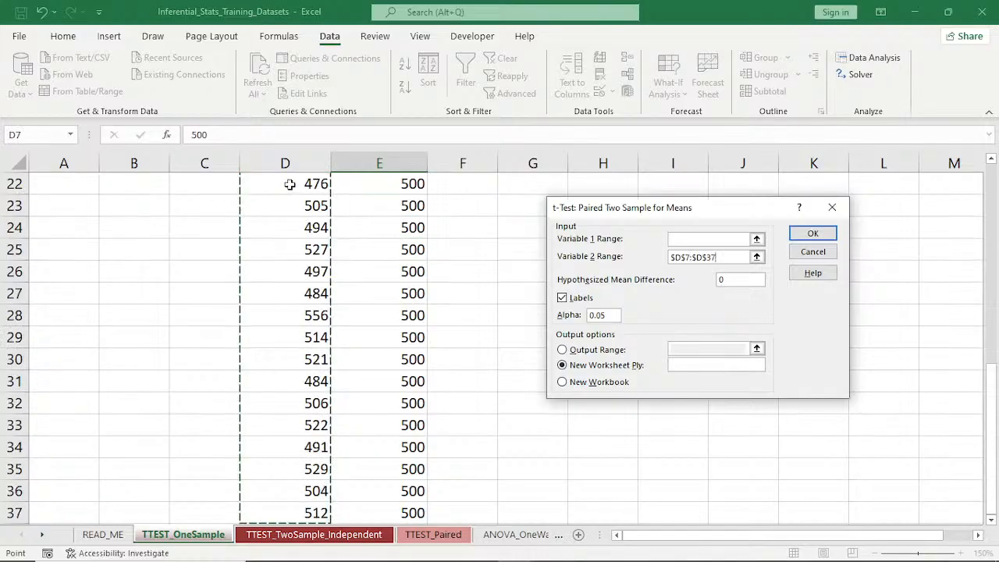
{"action": "key", "text": "BackSpace"}
{"action": "key", "text": "BackSpace"}
{"action": "key", "text": "BackSpace"}
{"action": "key", "text": "BackSpace"}
{"action": "key", "text": "BackSpace"}
{"action": "key", "text": "BackSpace"}
{"action": "key", "text": "BackSpace"}
{"action": "key", "text": "BackSpace"}
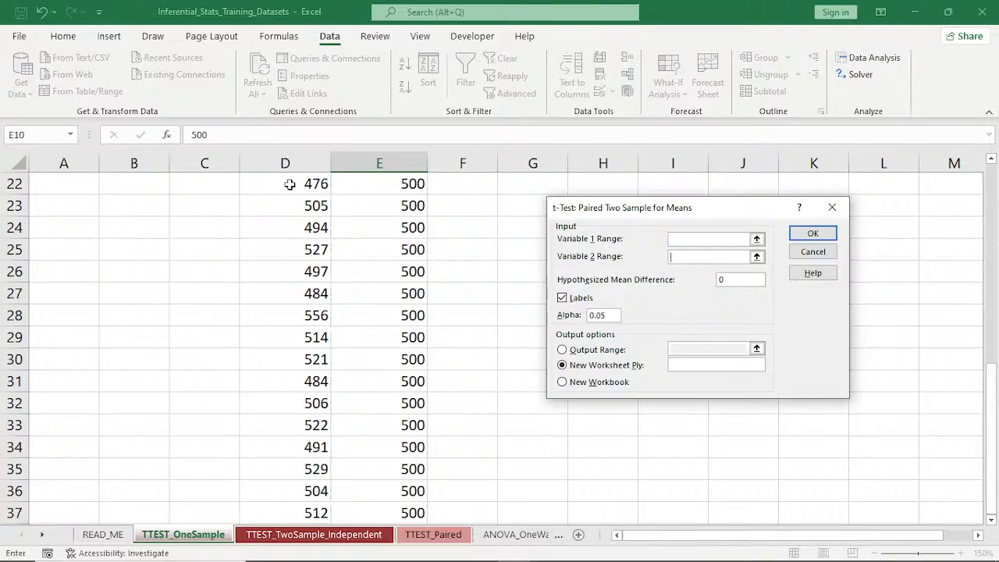
Set the Variable 1 range to the Daily_Sales column with its header, $D$7:$D$37
{"action": "left_click", "coordinate": [690, 239]}
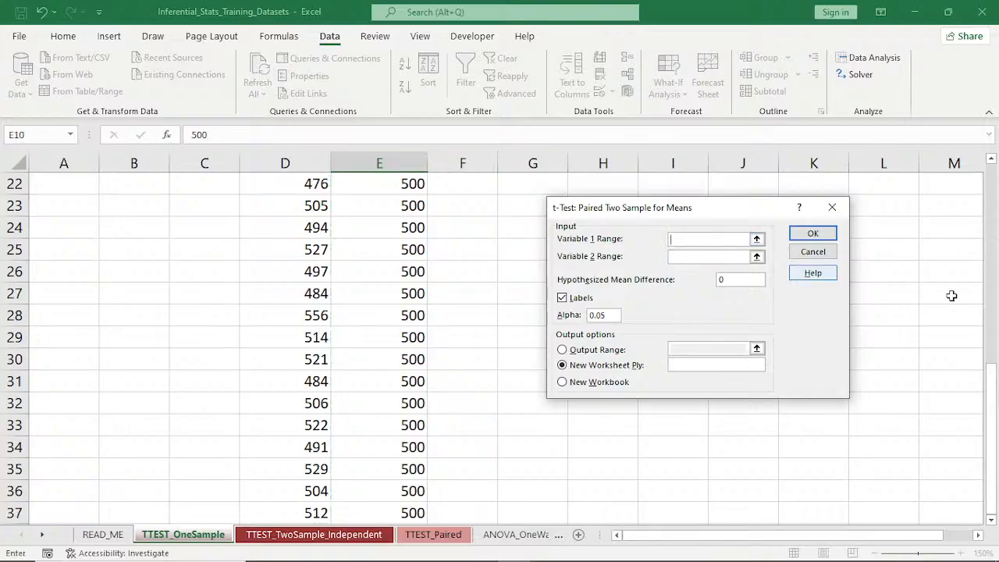
{"action": "left_click_drag", "start_coordinate": [993, 394], "coordinate": [993, 187]}
{"action": "left_click", "coordinate": [297, 328]}
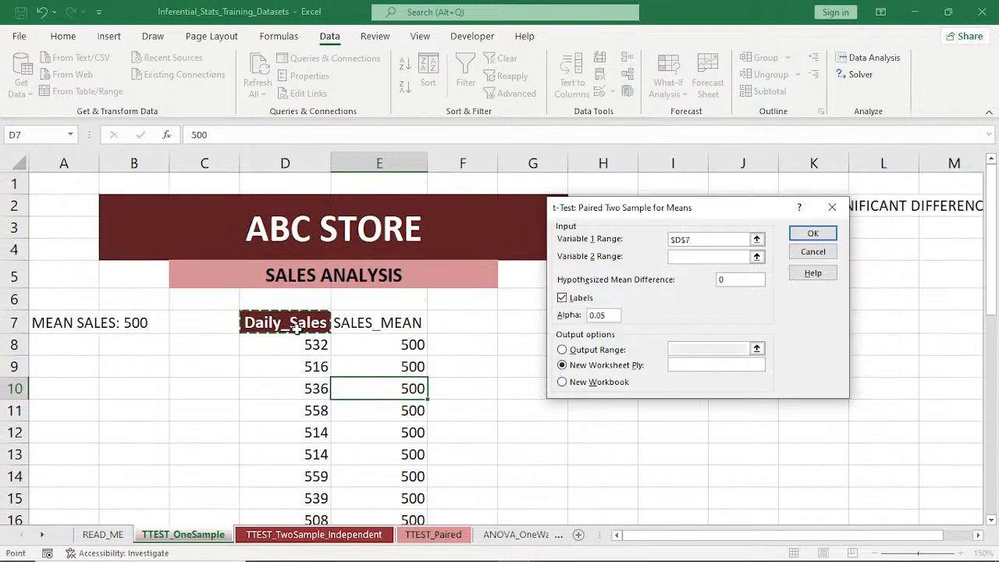
{"action": "key", "text": "shift+F10"}
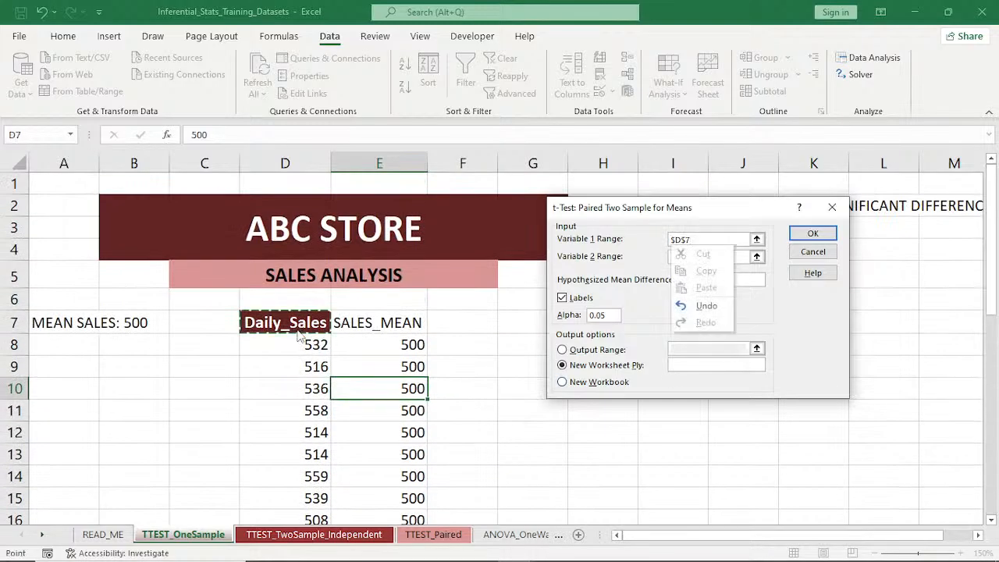
{"action": "key", "text": "Down"}
{"action": "key", "text": "Escape"}
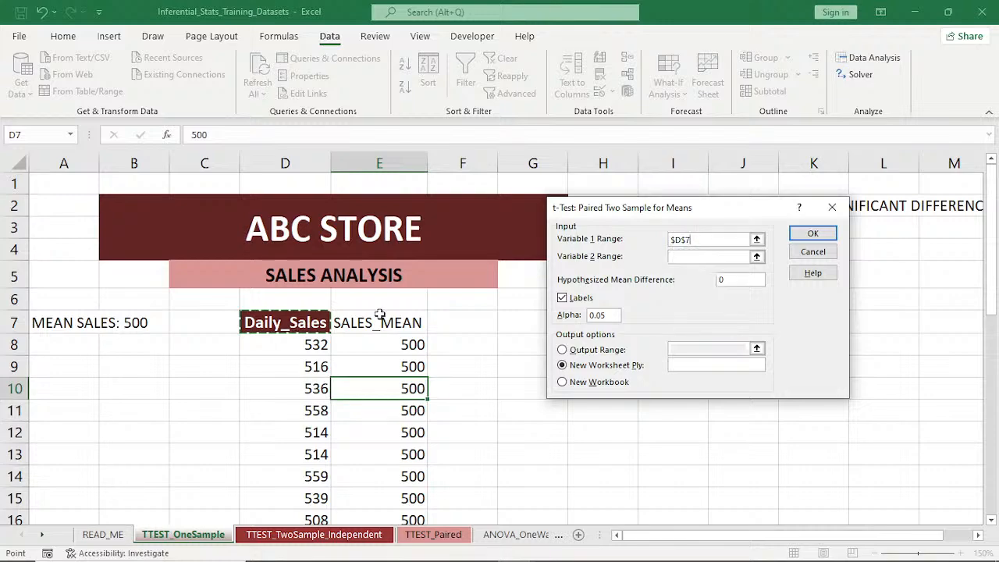
{"action": "key", "text": "BackSpace"}
{"action": "key", "text": "BackSpace"}
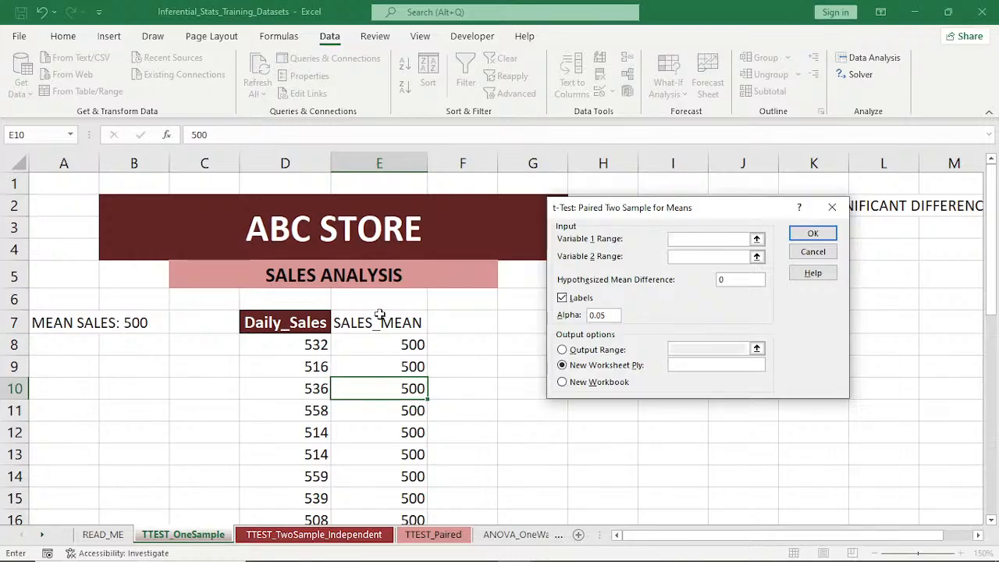
{"action": "left_click", "coordinate": [291, 330]}
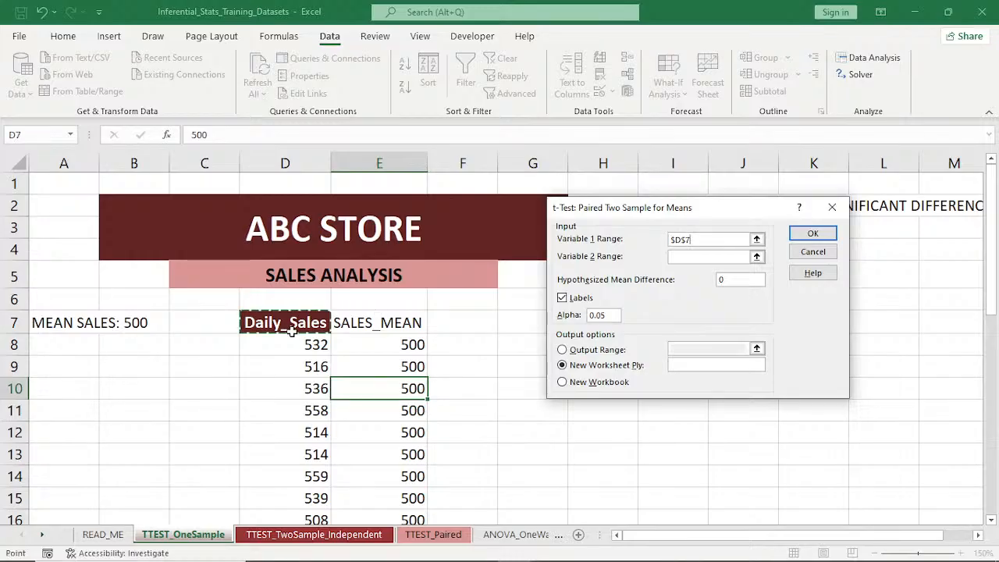
{"action": "key", "text": "ctrl+shift+Down"}
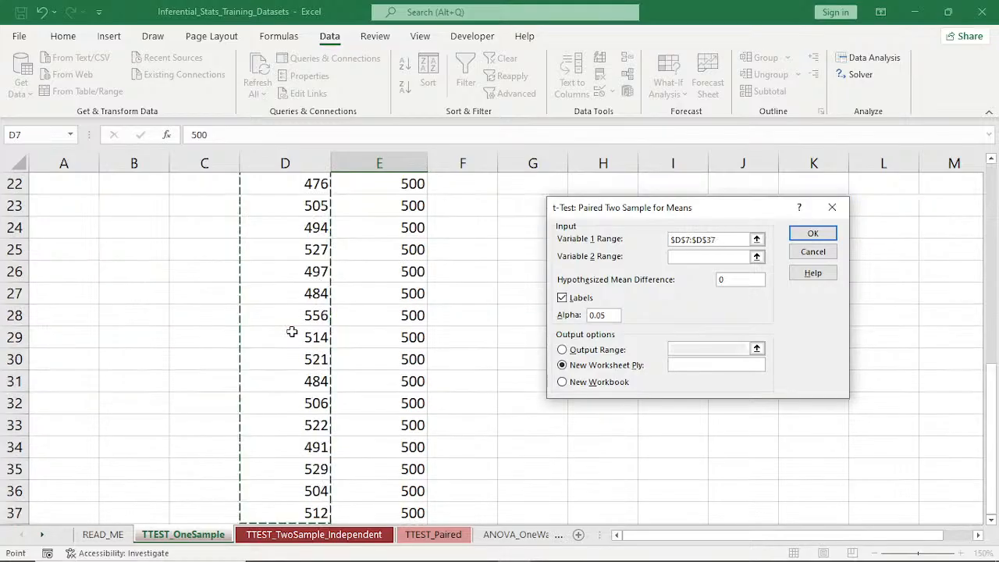
Set the Variable 2 range to the SALES_MEAN column with its header, $E$7:$E$37
{"action": "left_click", "coordinate": [709, 257]}
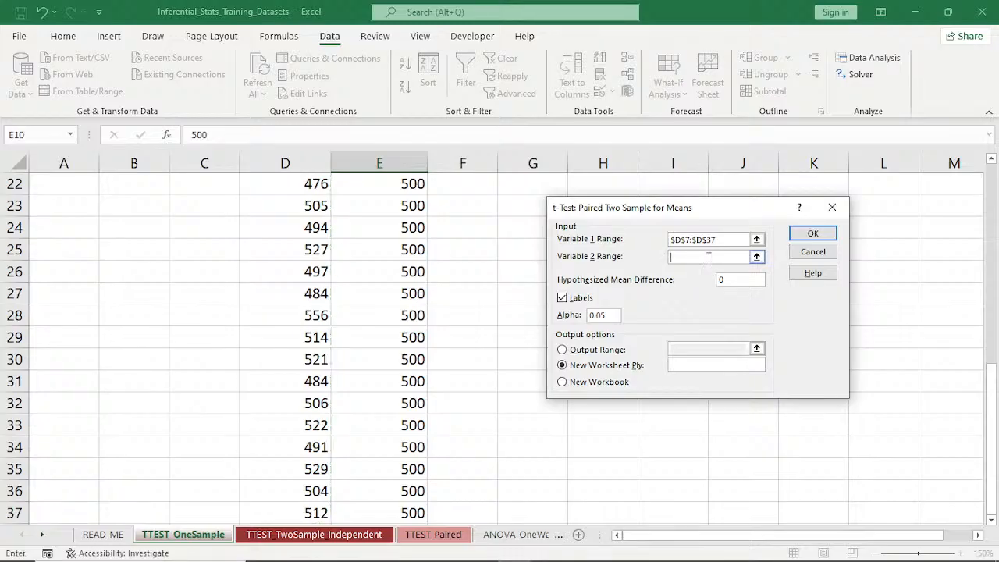
{"action": "left_click_drag", "start_coordinate": [992, 395], "coordinate": [998, 44]}
{"action": "left_click", "coordinate": [373, 323]}
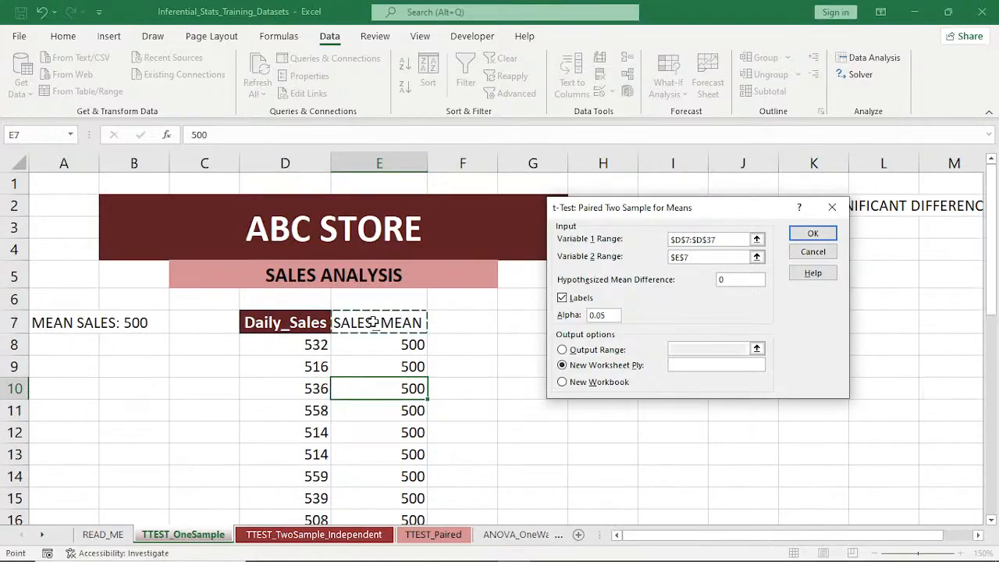
{"action": "key", "text": "ctrl+shift+Down"}
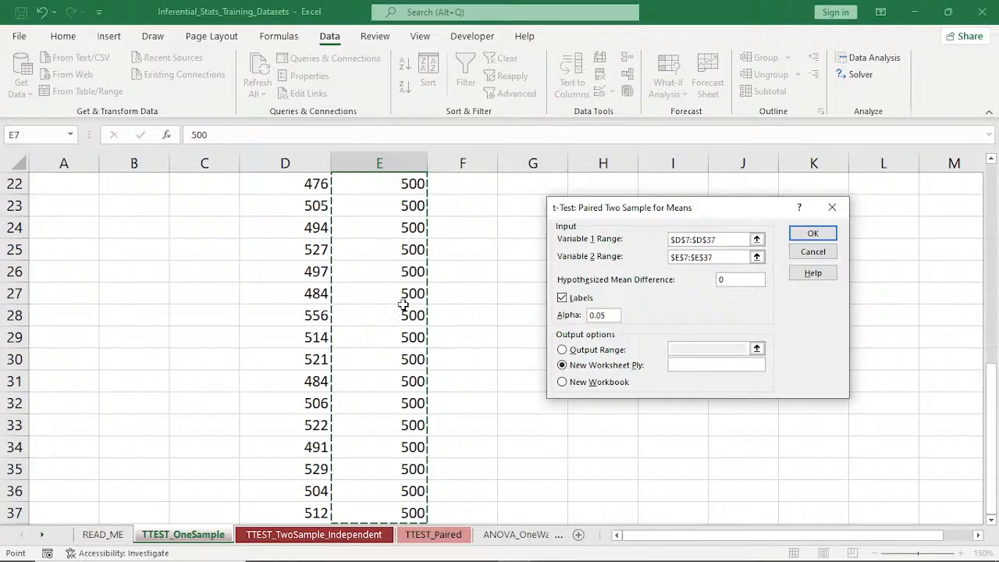
{"action": "left_click_drag", "start_coordinate": [997, 421], "coordinate": [998, 254]}
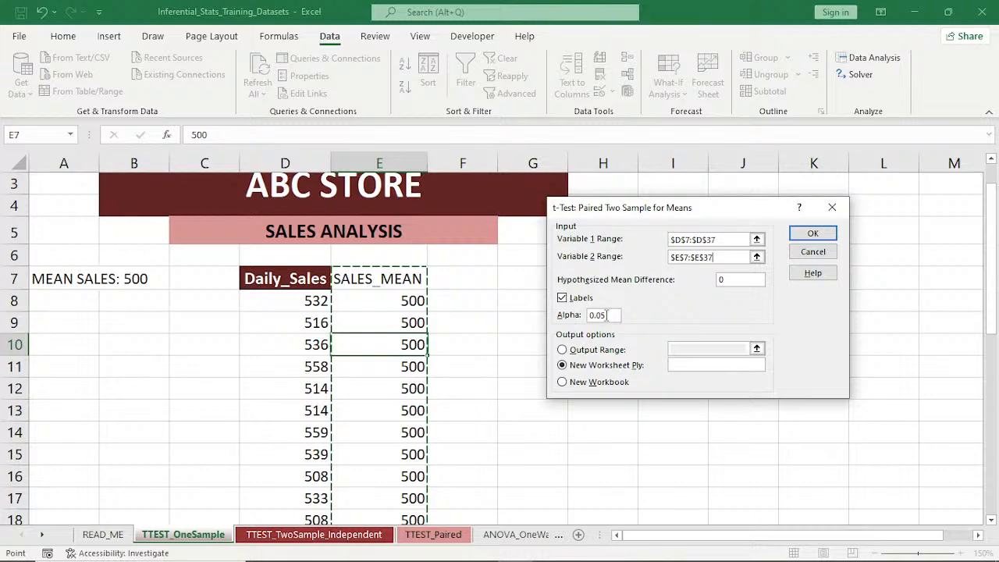
Set the paired t-test's output range to cell $H$7 on the current sheet and run the analysis
{"action": "left_click", "coordinate": [563, 349]}
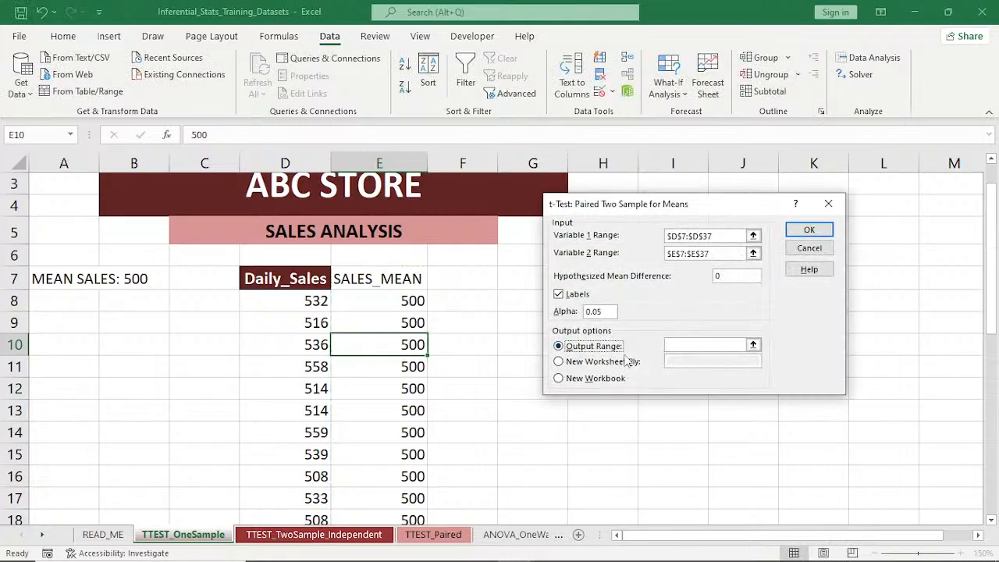
{"action": "left_click_drag", "start_coordinate": [698, 206], "coordinate": [529, 194]}
{"action": "left_click", "coordinate": [540, 333]}
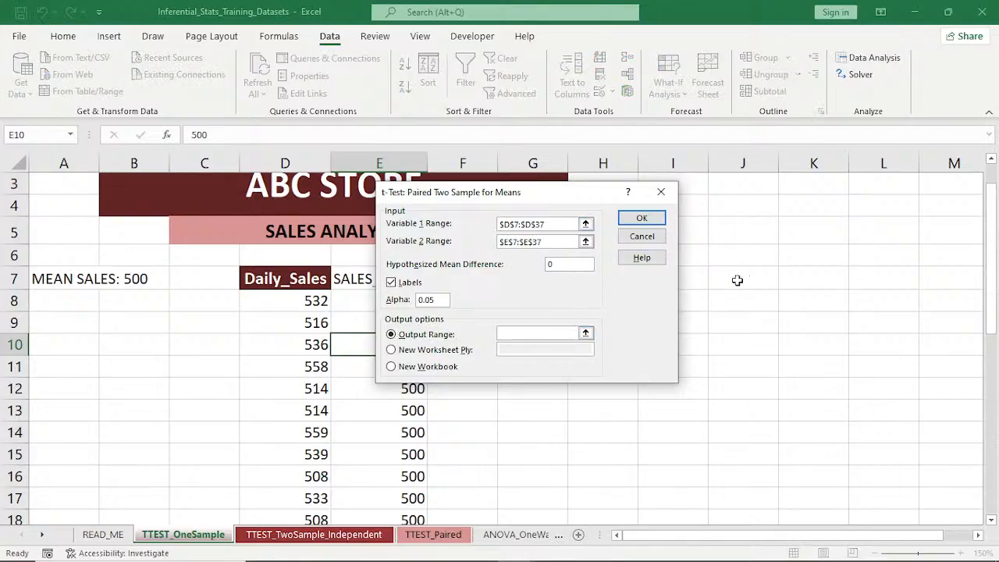
{"action": "left_click_drag", "start_coordinate": [527, 195], "coordinate": [385, 184]}
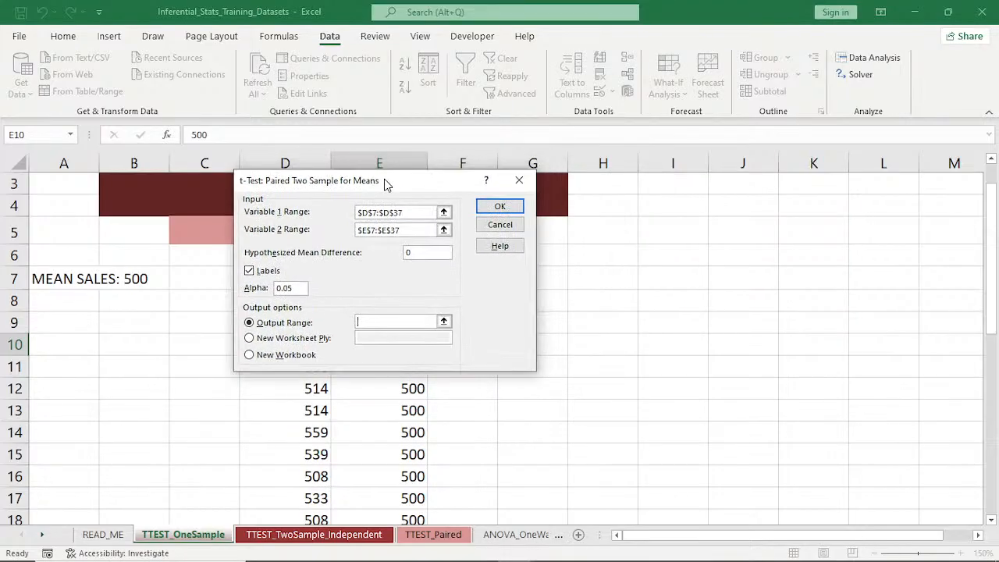
{"action": "left_click", "coordinate": [600, 281]}
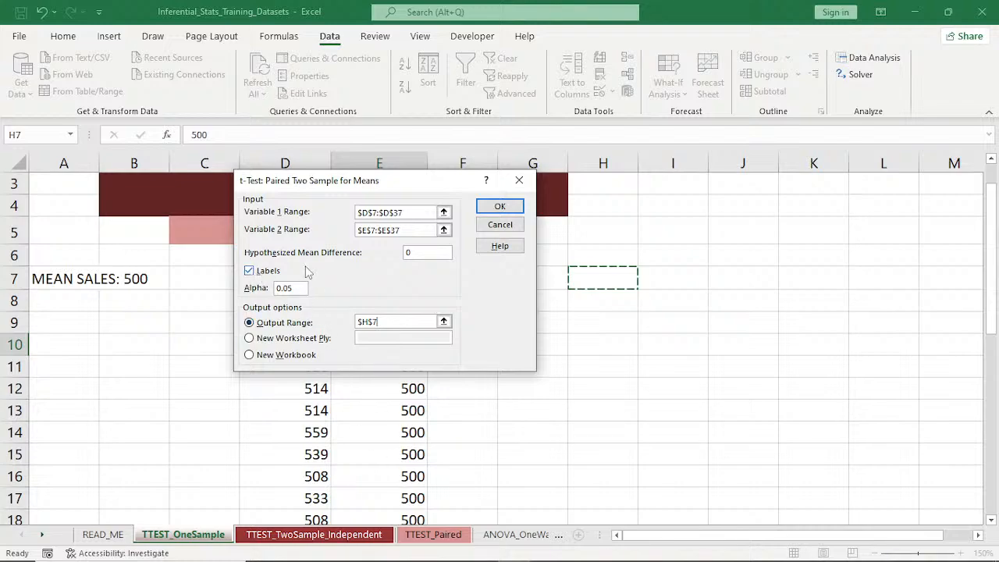
{"action": "left_click_drag", "start_coordinate": [326, 186], "coordinate": [218, 316]}
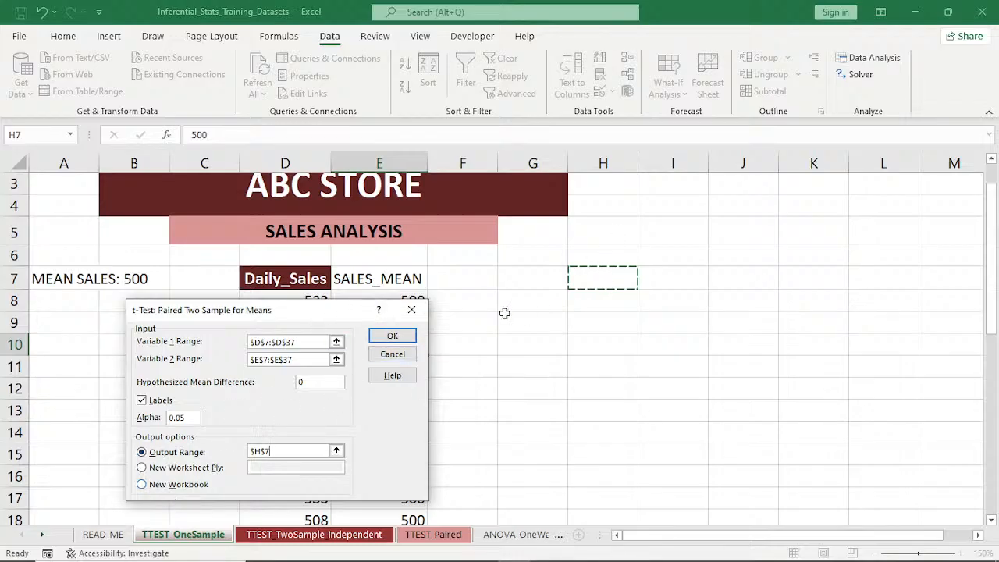
{"action": "left_click", "coordinate": [392, 335]}
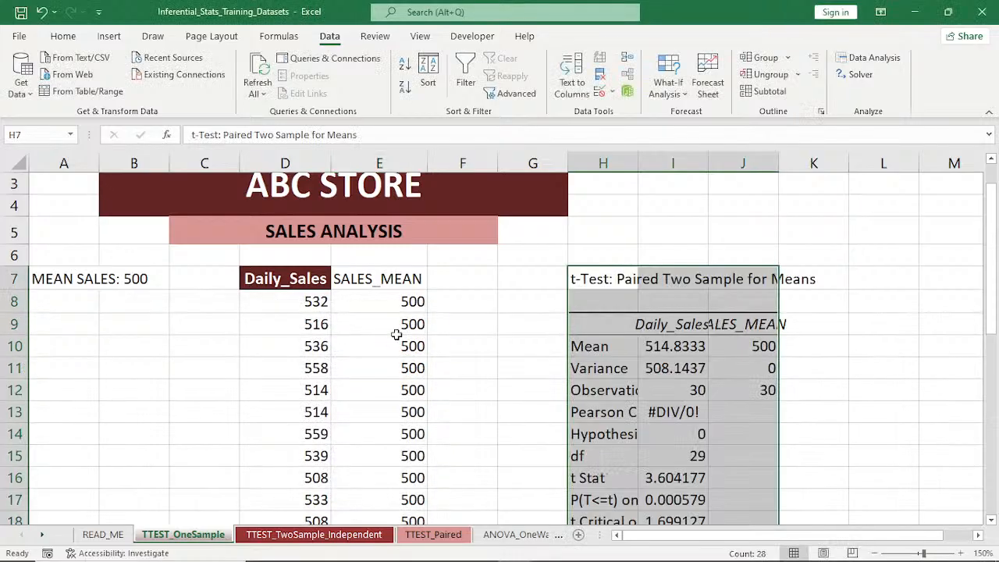
Adjust the widths of columns H and J so the t-test output's row labels and SALES_MEAN header are fully readable
{"action": "left_click_drag", "start_coordinate": [780, 160], "coordinate": [812, 159]}
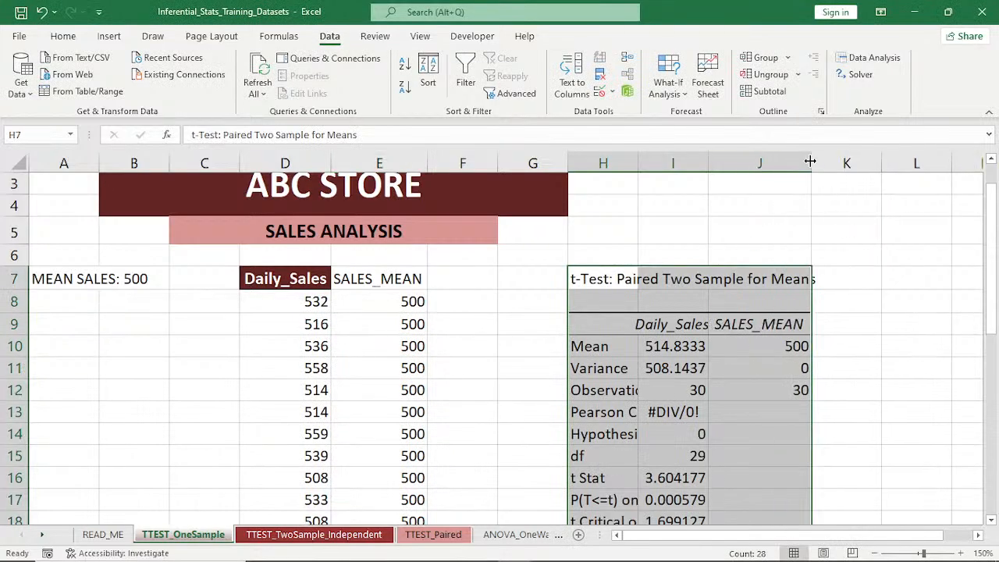
{"action": "left_click", "coordinate": [746, 427]}
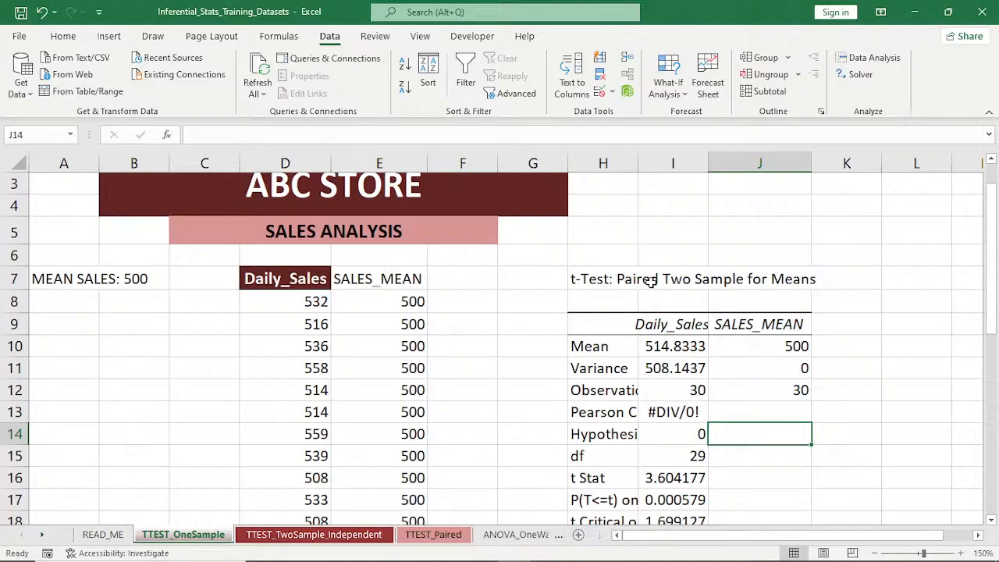
{"action": "left_click_drag", "start_coordinate": [992, 290], "coordinate": [995, 327]}
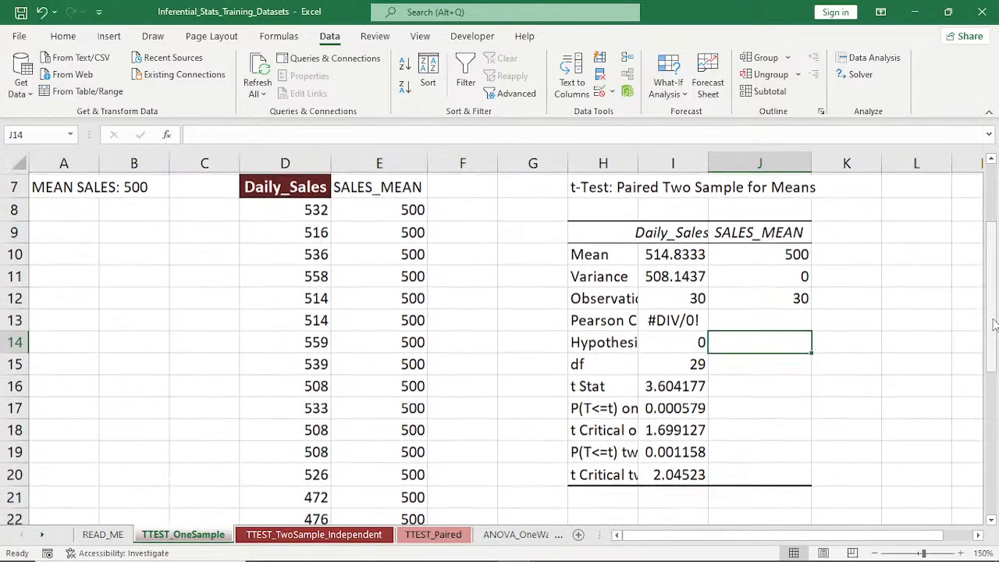
{"action": "double_click", "coordinate": [637, 168]}
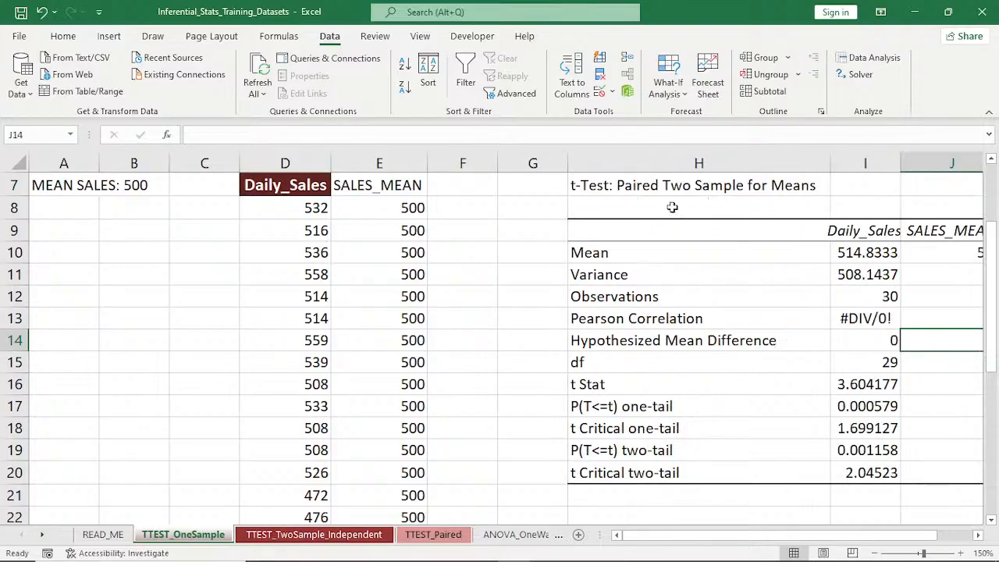
{"action": "left_click", "coordinate": [977, 535]}
{"action": "left_click", "coordinate": [978, 535]}
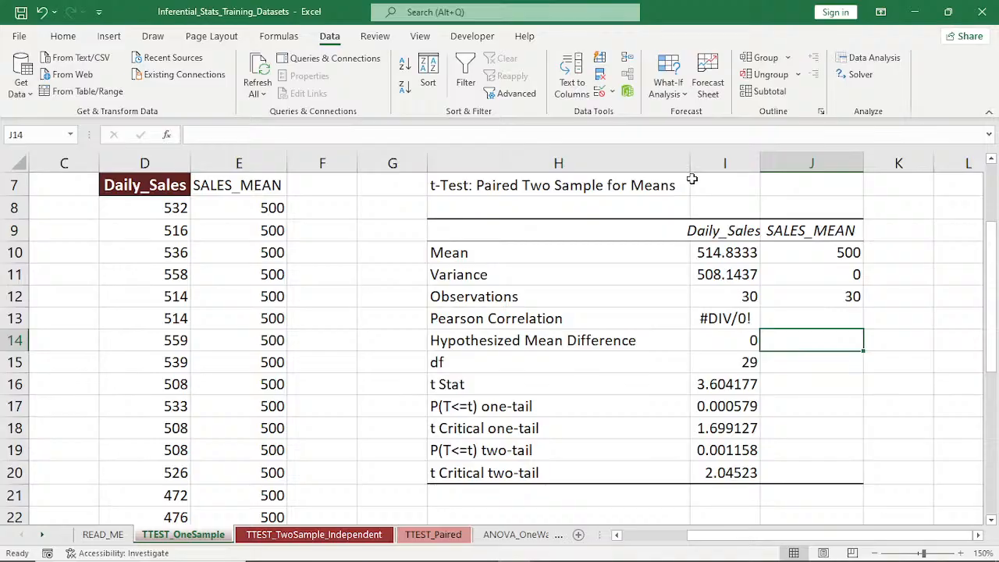
{"action": "left_click_drag", "start_coordinate": [690, 163], "coordinate": [648, 171]}
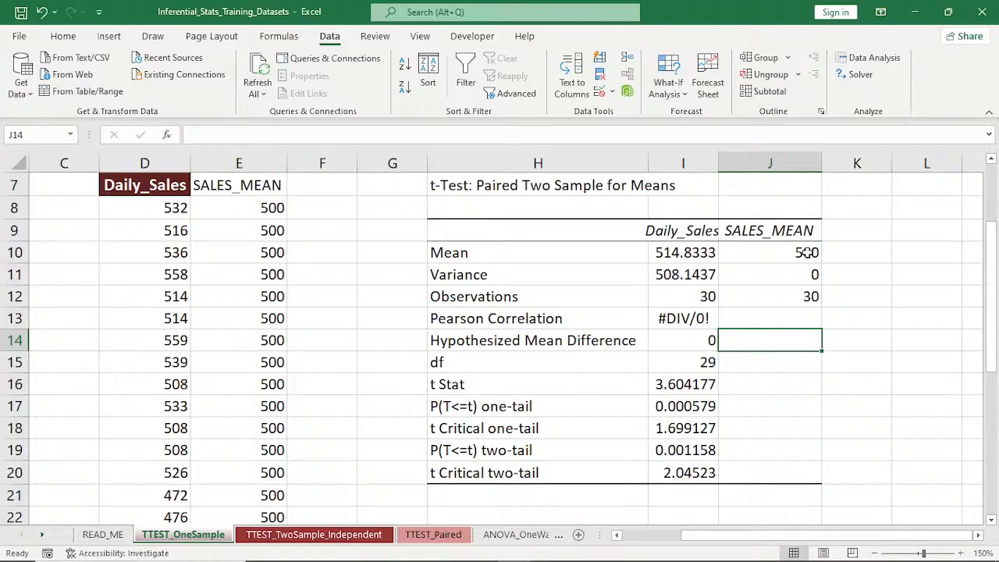
{"action": "left_click_drag", "start_coordinate": [771, 223], "coordinate": [810, 469]}
{"action": "left_click", "coordinate": [777, 252]}
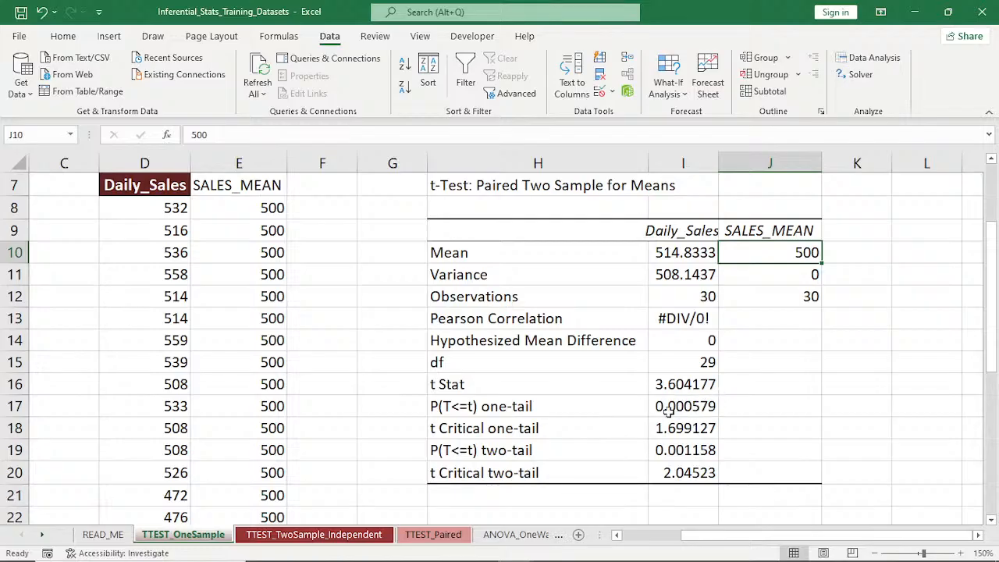
{"action": "left_click", "coordinate": [872, 205]}
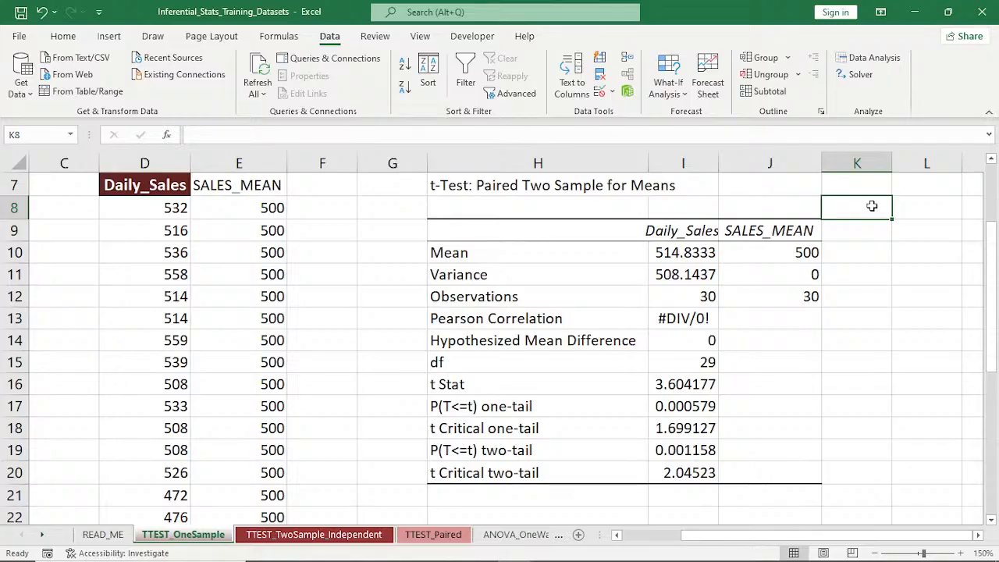
Highlight the "P(T<=t) one-tail" label and its value, H17:I17, with a light red fill
{"action": "left_click", "coordinate": [681, 407]}
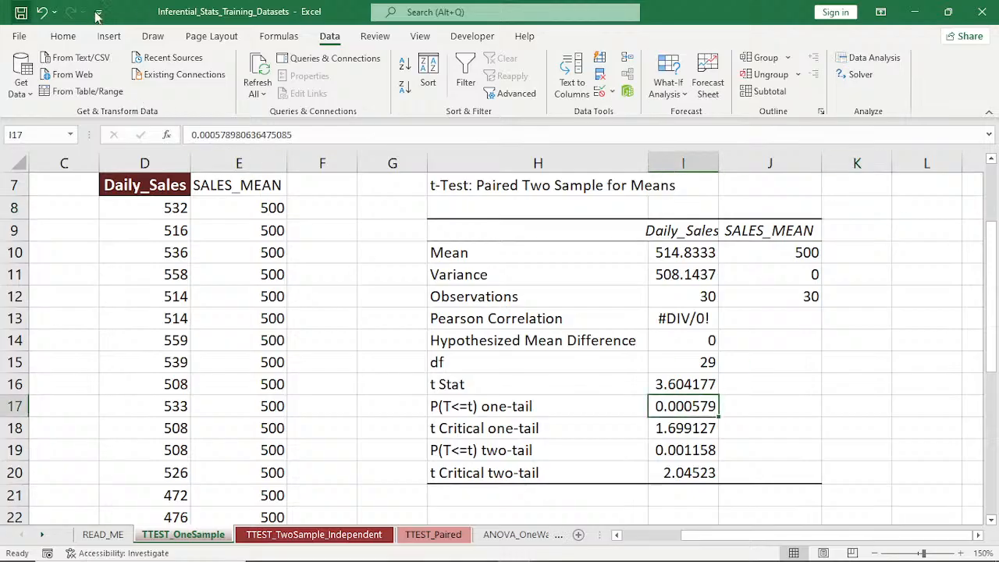
{"action": "left_click", "coordinate": [63, 36]}
{"action": "left_click_drag", "start_coordinate": [442, 406], "coordinate": [705, 406]}
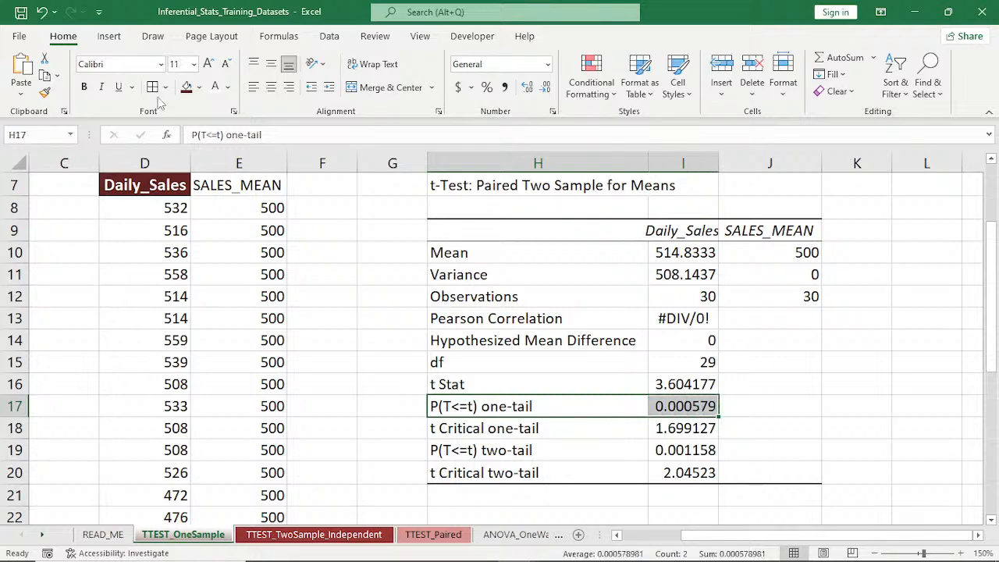
{"action": "left_click", "coordinate": [200, 87]}
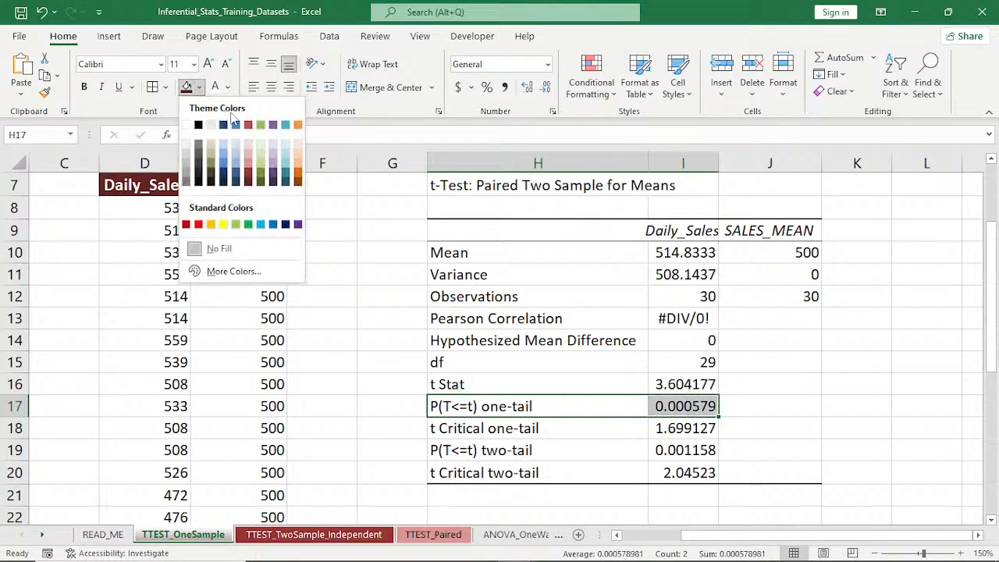
{"action": "left_click", "coordinate": [248, 156]}
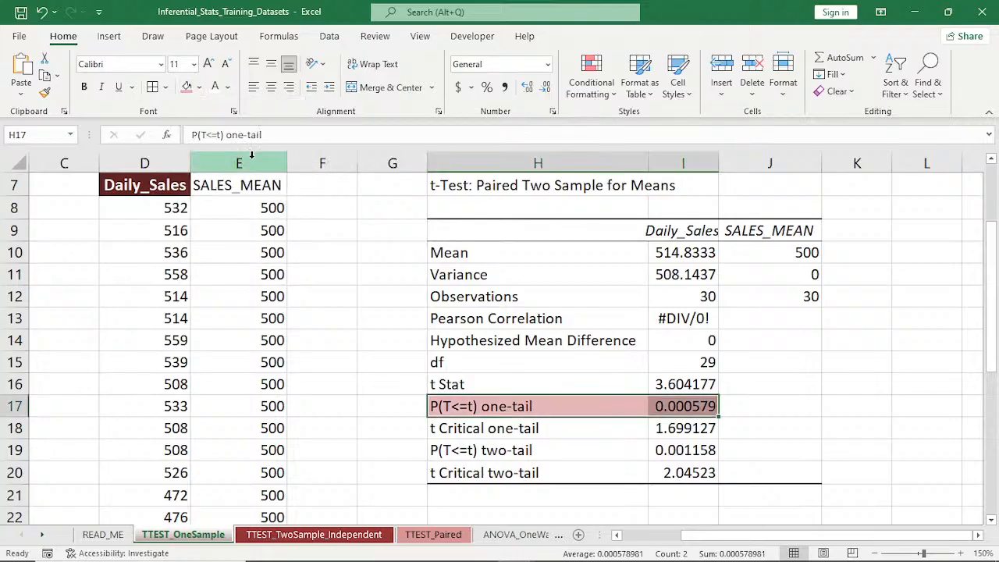
{"action": "left_click", "coordinate": [772, 364]}
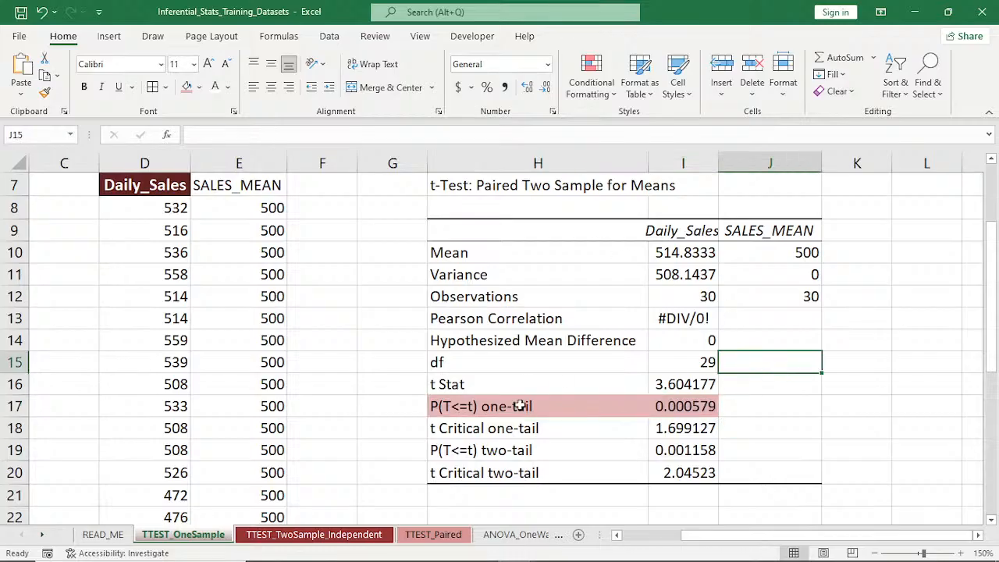
Enter the decision rule "P<=S.L" in cell K8 beside the t-test output
{"action": "left_click", "coordinate": [864, 209]}
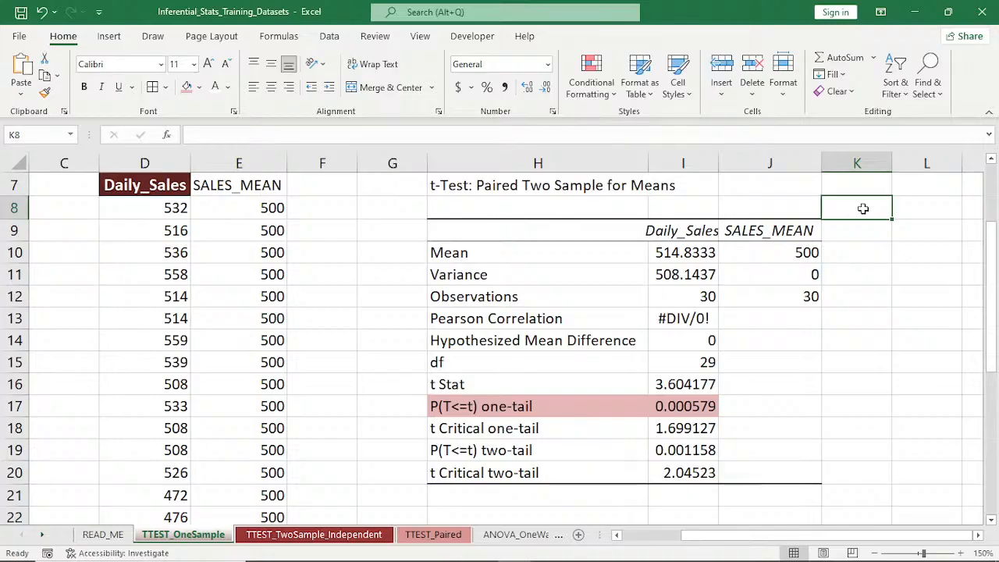
{"action": "type", "text": "P"}
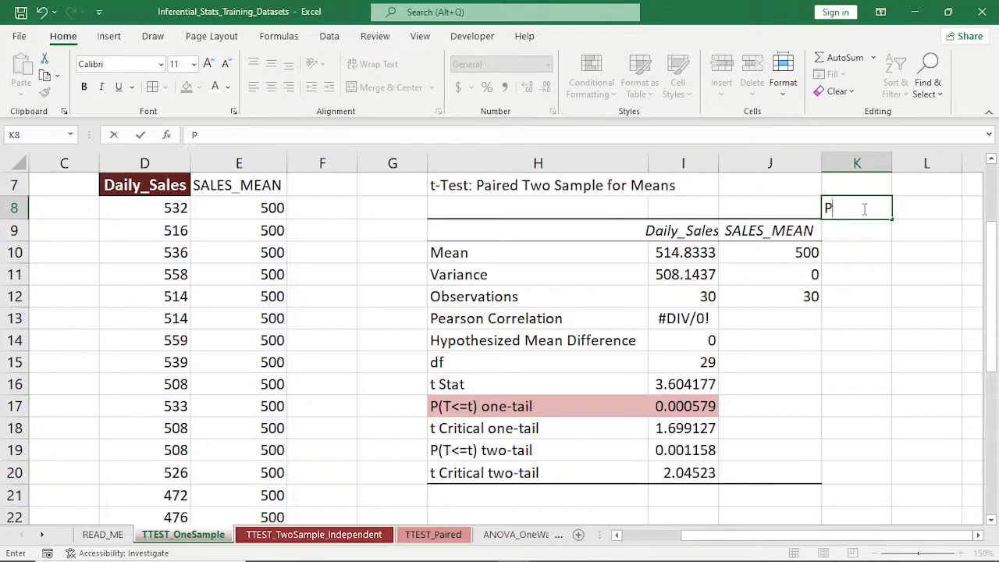
{"action": "type", "text": "<"}
{"action": "type", "text": "s"}
{"action": "key", "text": "BackSpace"}
{"action": "type", "text": "s"}
{"action": "key", "text": "BackSpace"}
{"action": "type", "text": "s"}
{"action": "key", "text": "BackSpace"}
{"action": "type", "text": "s"}
{"action": "key", "text": "BackSpace"}
{"action": "type", "text": "S.L"}
{"action": "left_click", "coordinate": [874, 248]}
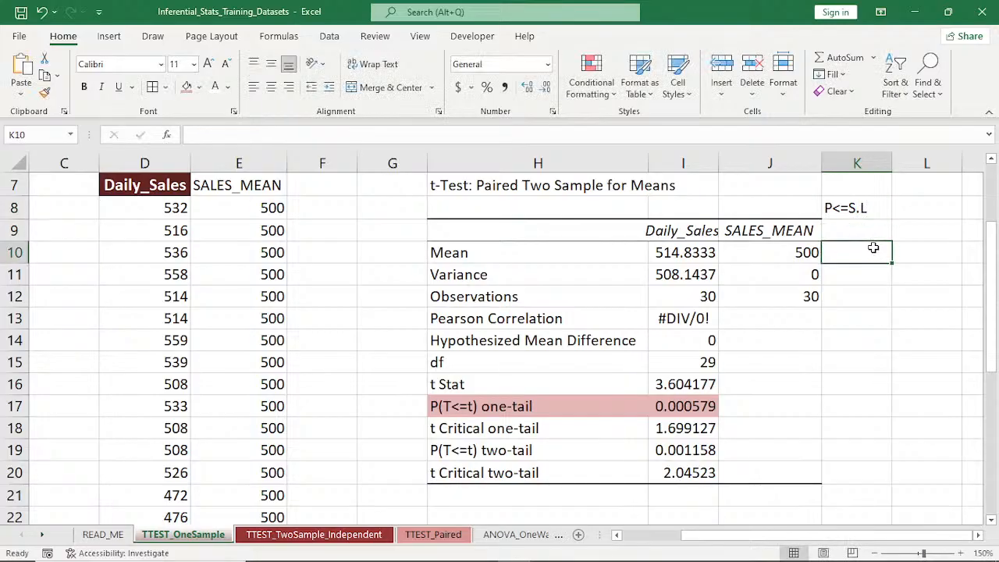
{"action": "double_click", "coordinate": [850, 209]}
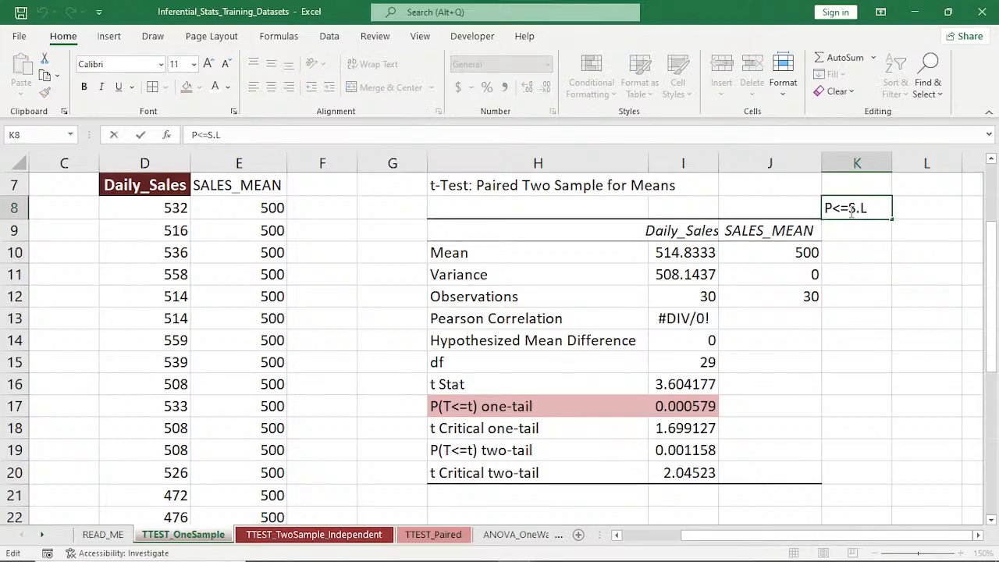
{"action": "key", "text": "Return"}
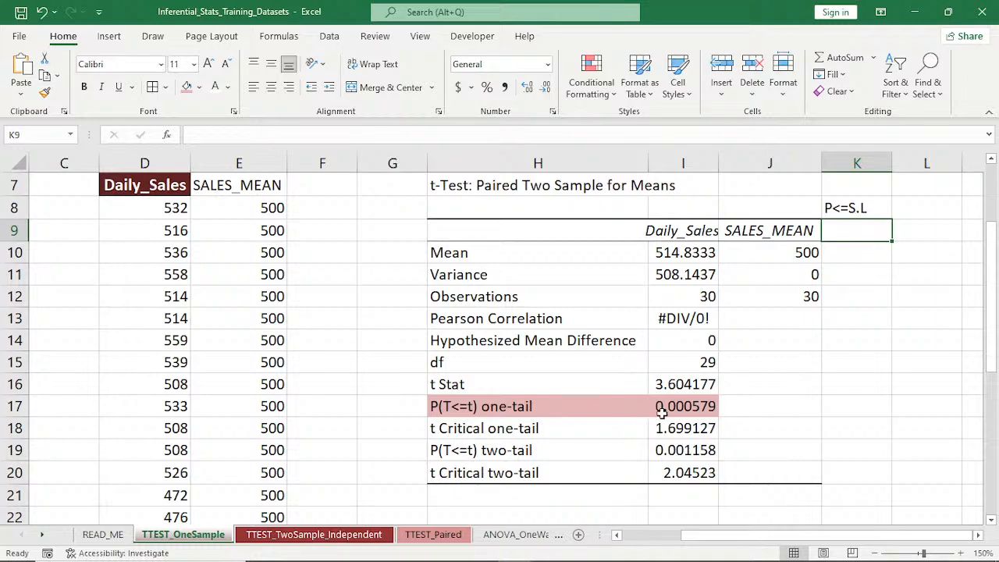
Enter the significance level note "S.L: 0.05" in cell K10
{"action": "left_click", "coordinate": [845, 256]}
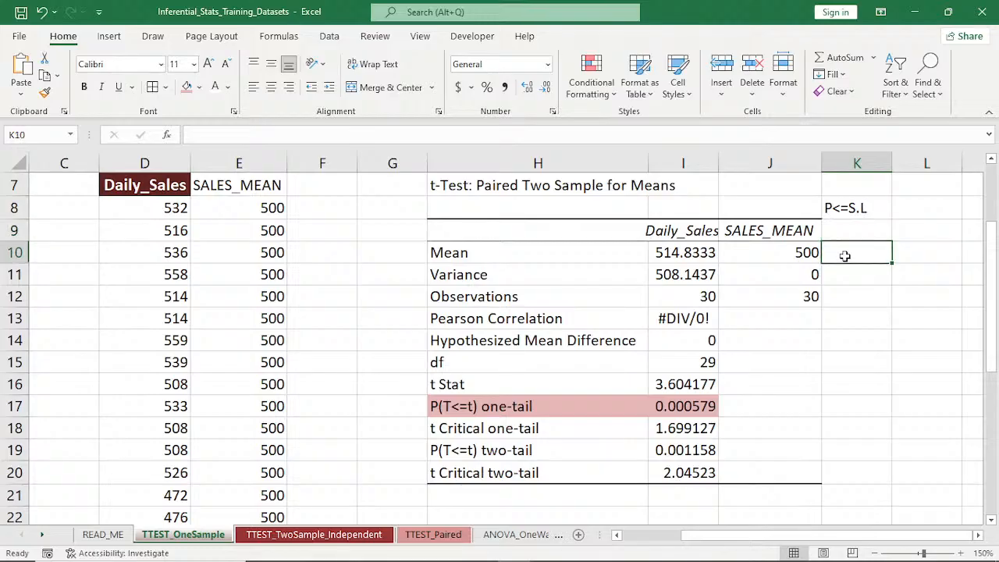
{"action": "type", "text": "S.L"}
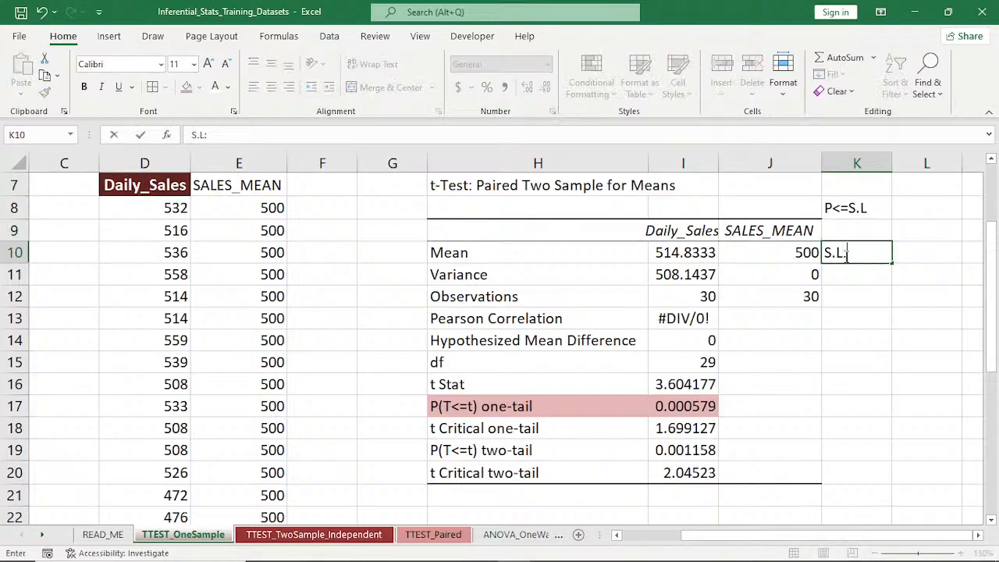
{"action": "type", "text": ": 0.05"}
{"action": "left_click", "coordinate": [859, 326]}
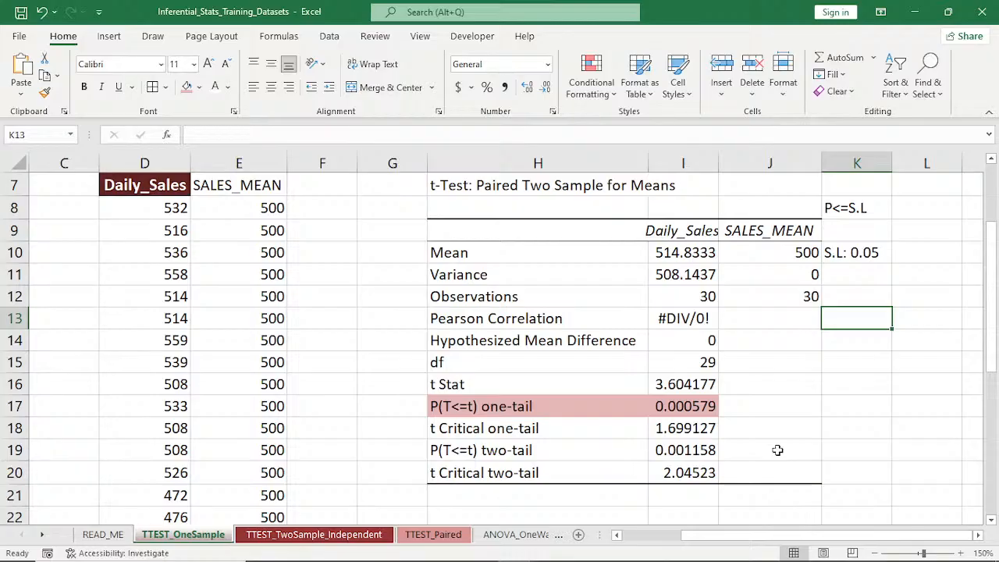
{"action": "left_click", "coordinate": [844, 277]}
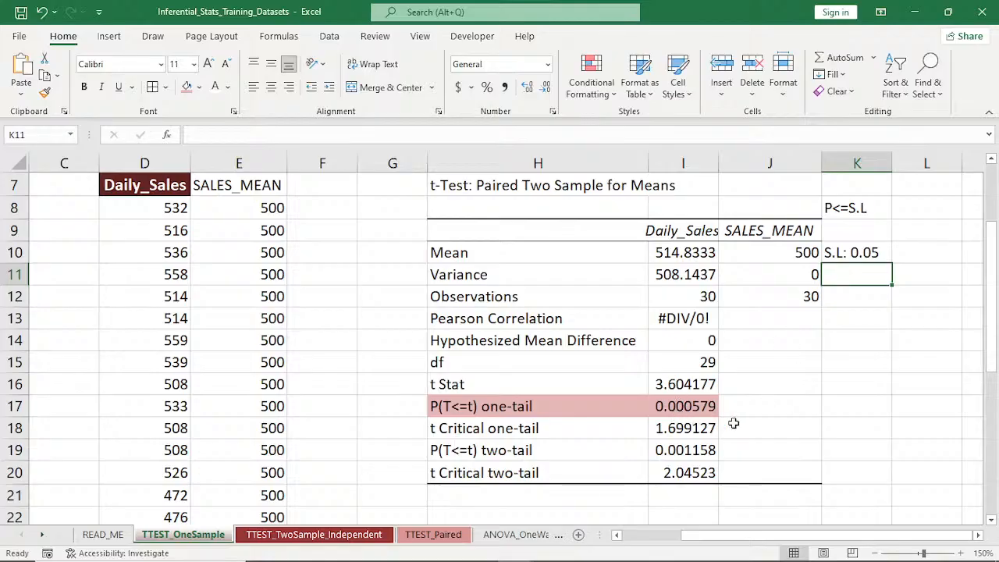
Enter the conclusion "There is significant difference between the sales mean against the sales target" in cell H22 below the t-test output
{"action": "left_click_drag", "start_coordinate": [992, 327], "coordinate": [992, 339]}
{"action": "left_click", "coordinate": [472, 452]}
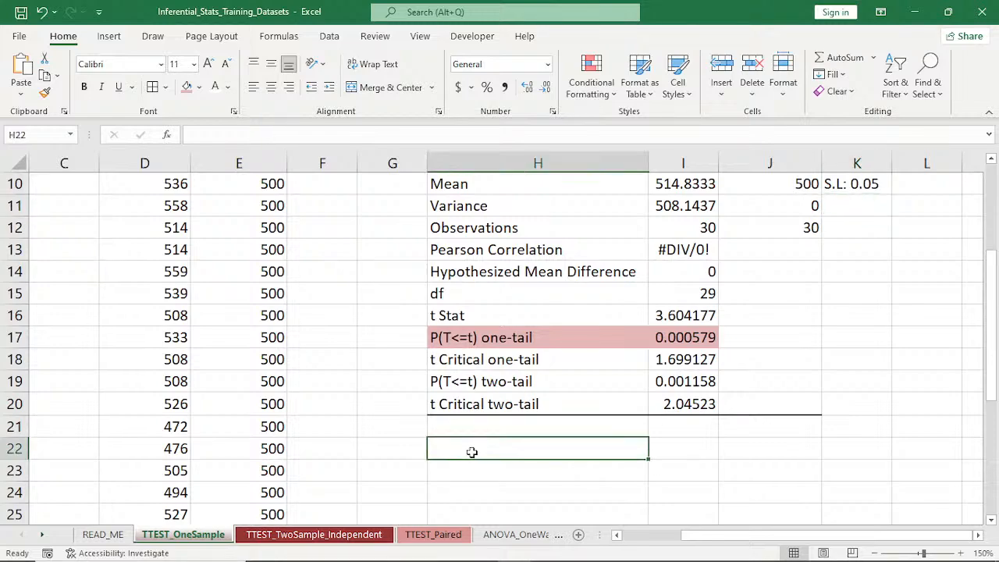
{"action": "type", "text": "THERE"}
{"action": "key", "text": "BackSpace"}
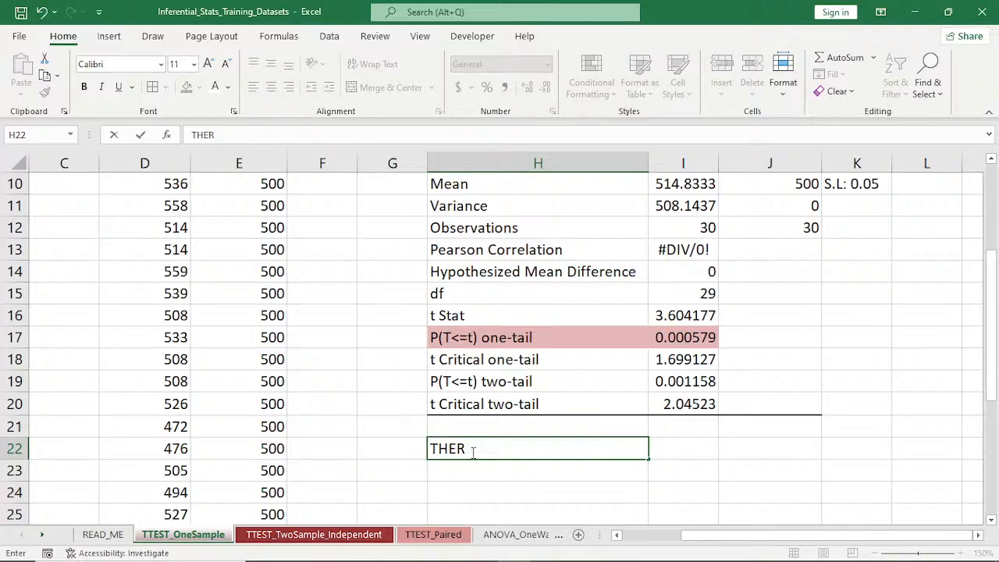
{"action": "key", "text": "BackSpace"}
{"action": "key", "text": "BackSpace"}
{"action": "key", "text": "BackSpace"}
{"action": "type", "text": "here is signifa"}
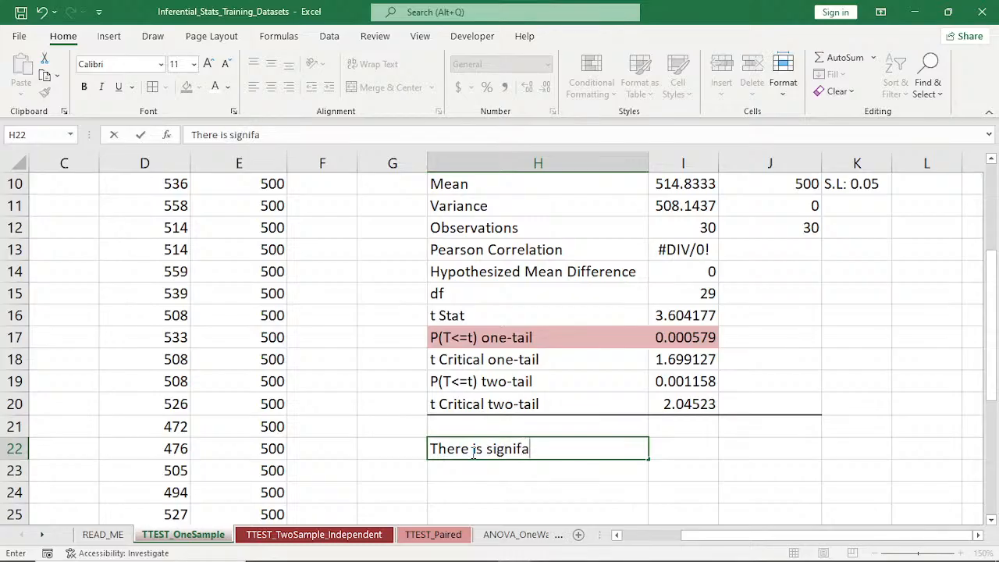
{"action": "key", "text": "BackSpace"}
{"action": "type", "text": "icant differ"}
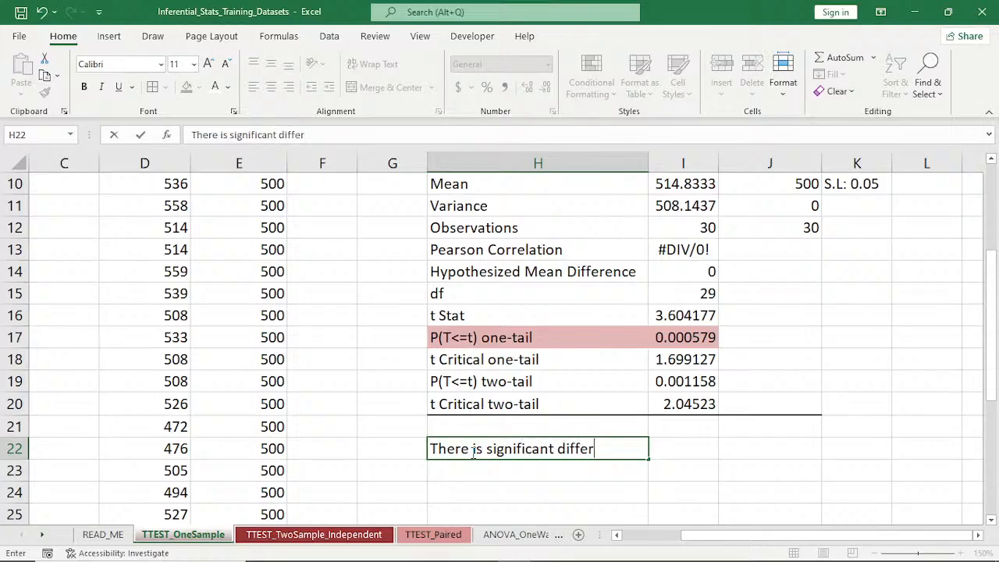
{"action": "type", "text": "ence betwee"}
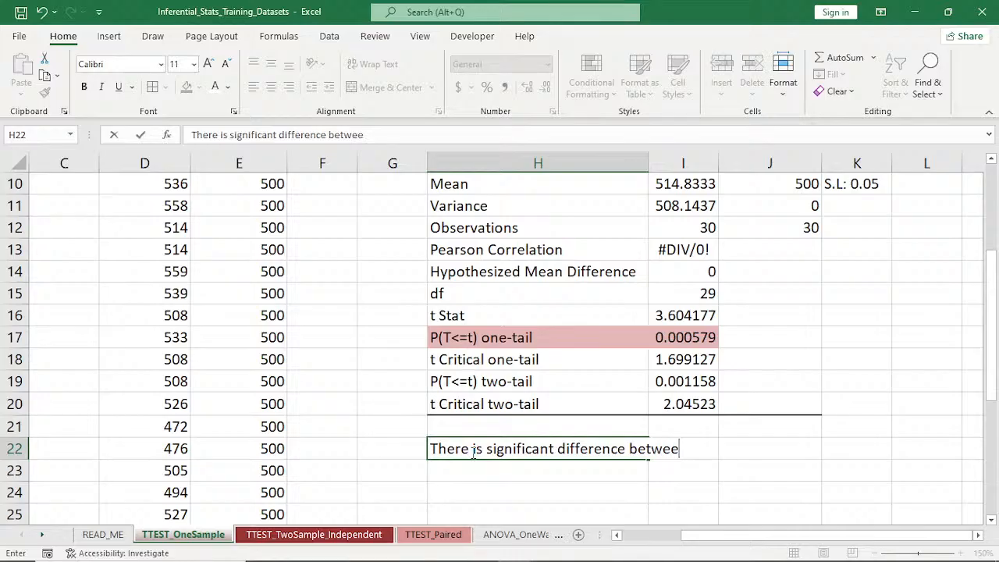
{"action": "type", "text": "n the sales"}
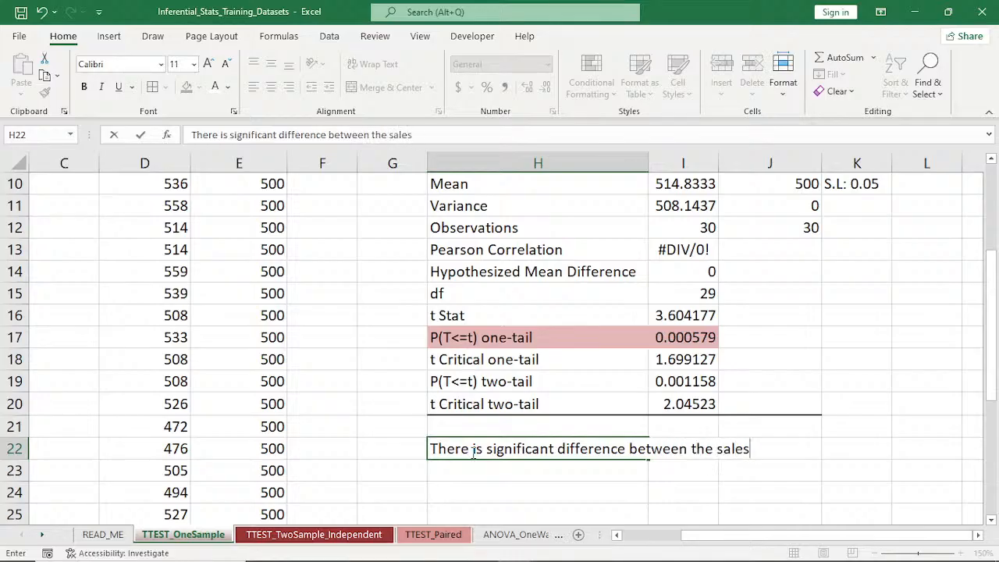
{"action": "type", "text": " mean agais"}
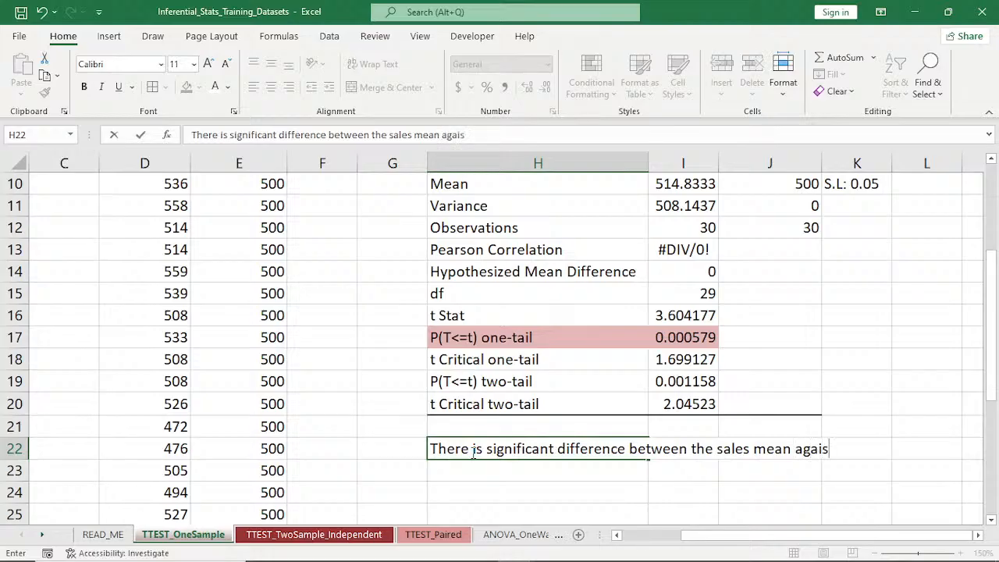
{"action": "key", "text": "BackSpace"}
{"action": "key", "text": "BackSpace"}
{"action": "type", "text": "ins"}
{"action": "type", "text": "t "}
{"action": "type", "text": "the sa"}
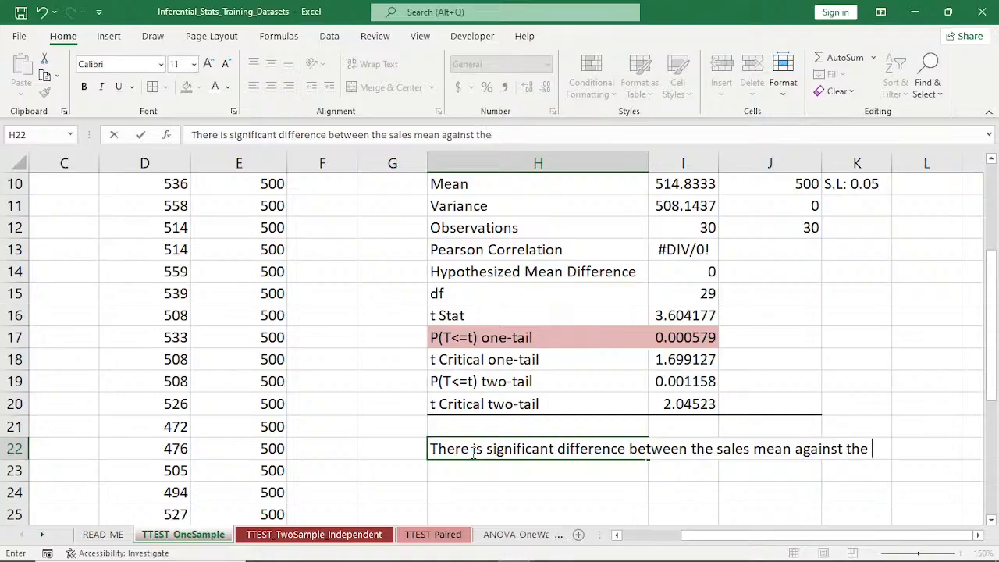
{"action": "type", "text": "les sa"}
{"action": "key", "text": "BackSpace"}
{"action": "type", "text": "t"}
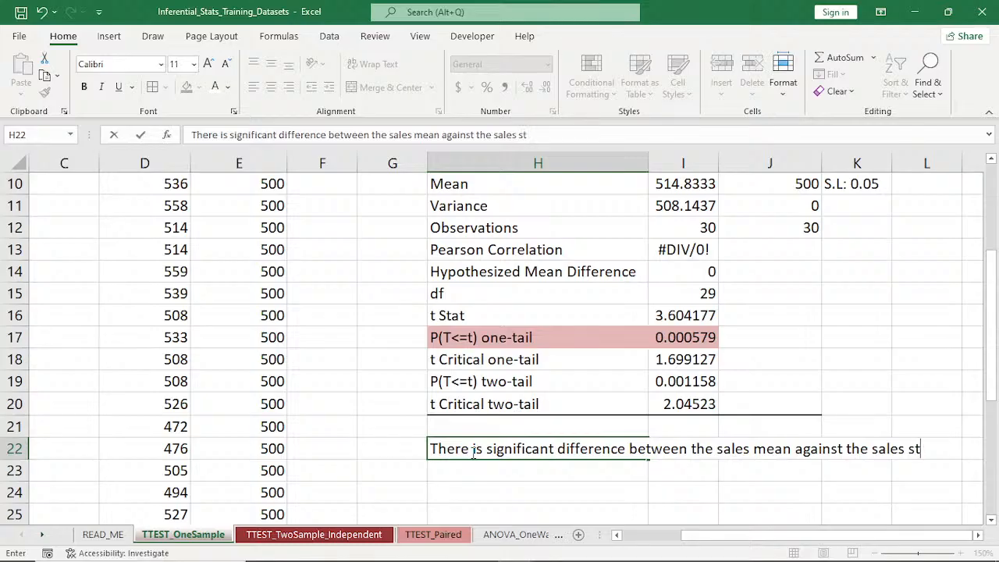
{"action": "type", "text": "ana"}
{"action": "key", "text": "BackSpace"}
{"action": "key", "text": "BackSpace"}
{"action": "key", "text": "BackSpace"}
{"action": "key", "text": "BackSpace"}
{"action": "key", "text": "BackSpace"}
{"action": "type", "text": "tR"}
{"action": "key", "text": "BackSpace"}
{"action": "type", "text": "arget"}
{"action": "left_click", "coordinate": [495, 487]}
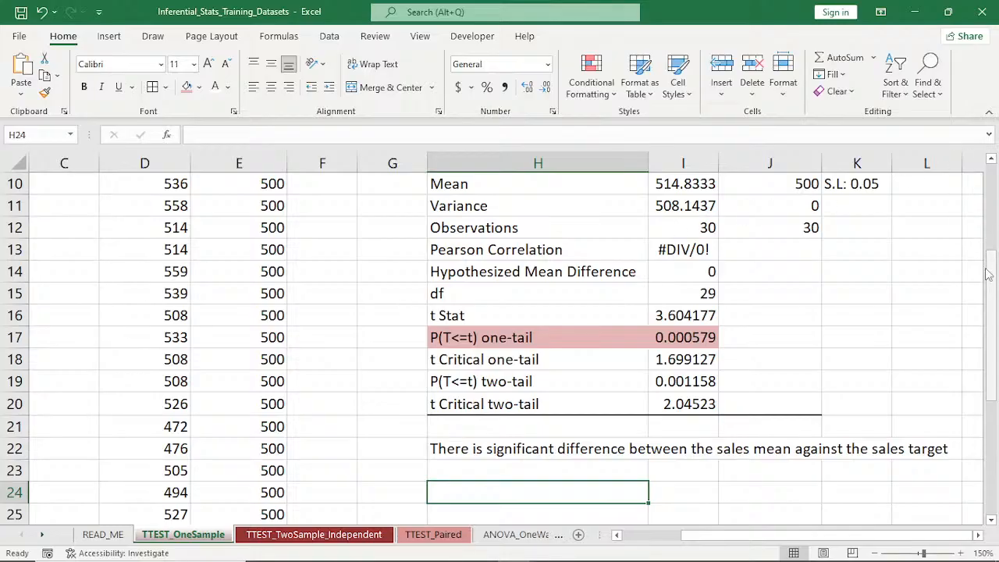
Enter the label "Sales mean - Sales target" in cell H23 under the conclusion
{"action": "left_click", "coordinate": [472, 469]}
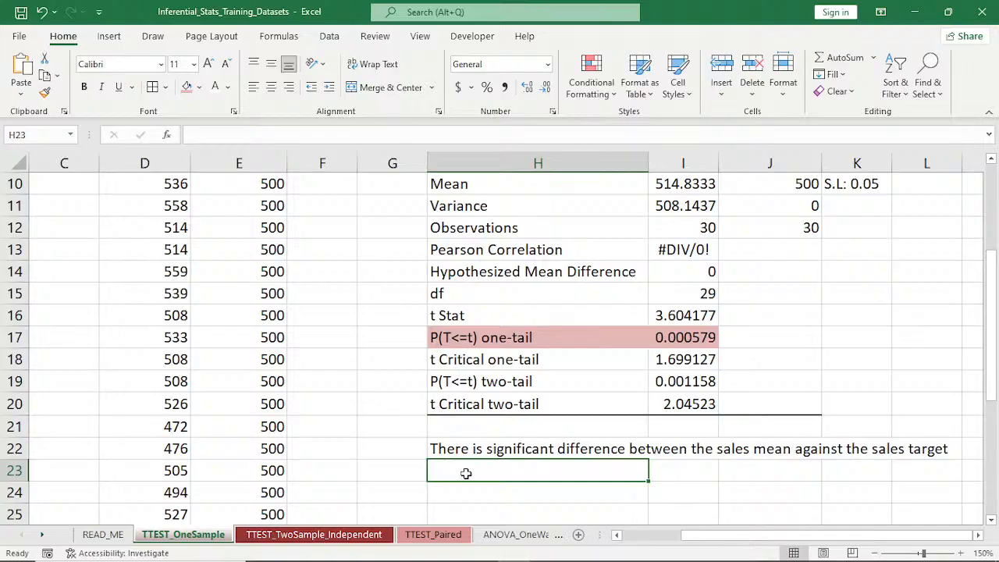
{"action": "type", "text": "sales"}
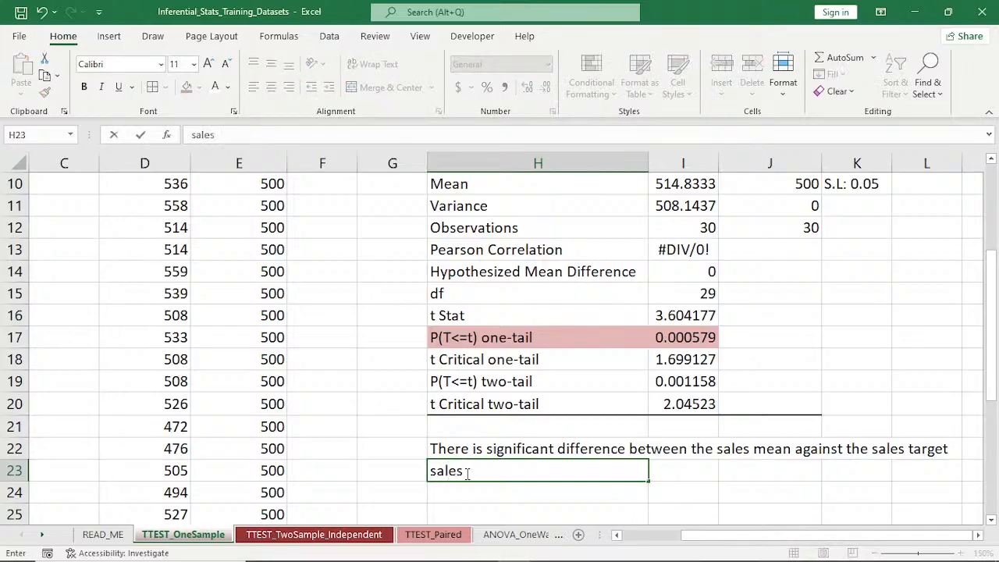
{"action": "key", "text": "BackSpace"}
{"action": "key", "text": "BackSpace"}
{"action": "key", "text": "BackSpace"}
{"action": "key", "text": "BackSpace"}
{"action": "key", "text": "BackSpace"}
{"action": "type", "text": "M"}
{"action": "key", "text": "BackSpace"}
{"action": "type", "text": "A"}
{"action": "key", "text": "BackSpace"}
{"action": "type", "text": "Sales m"}
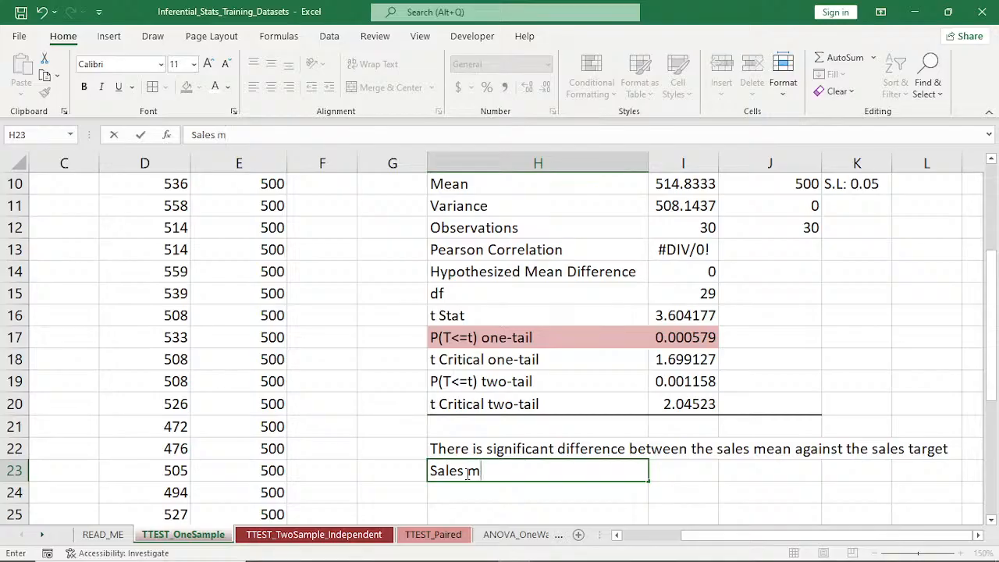
{"action": "type", "text": "ean -"}
{"action": "type", "text": " Sale"}
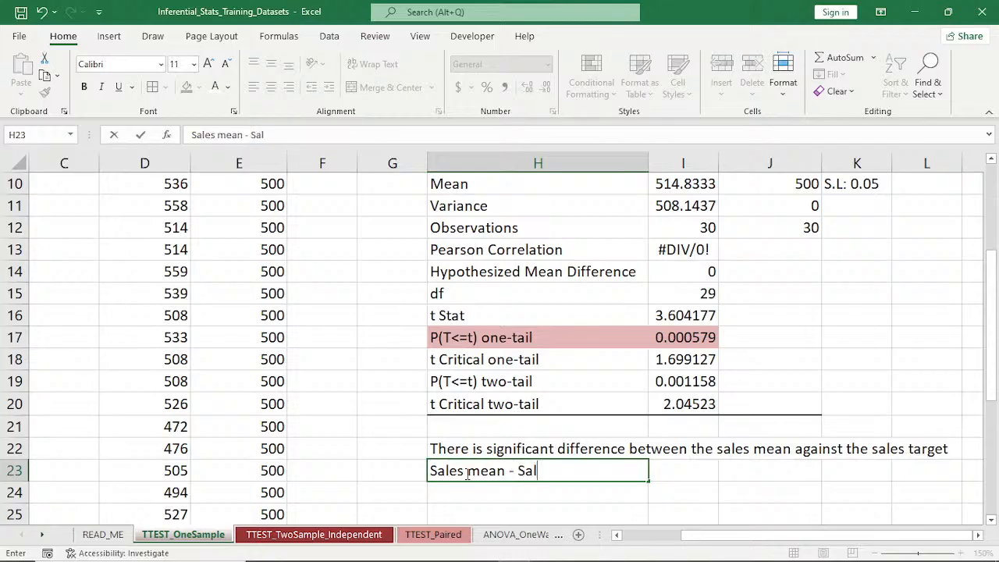
{"action": "type", "text": "s target"}
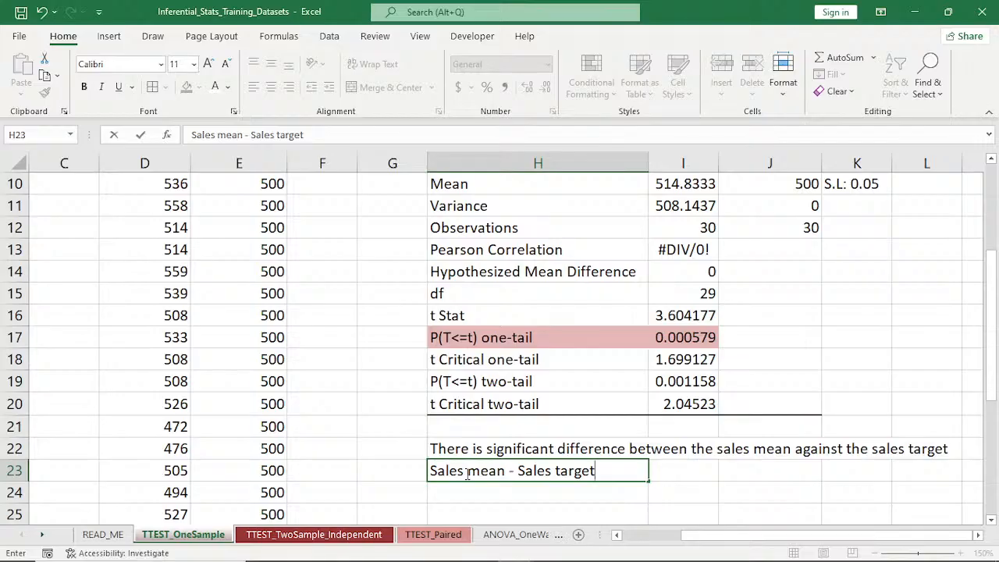
{"action": "key", "text": "Return"}
Calculate the difference between the two means in cell I23 with the formula =I10-J10
{"action": "left_click", "coordinate": [685, 472]}
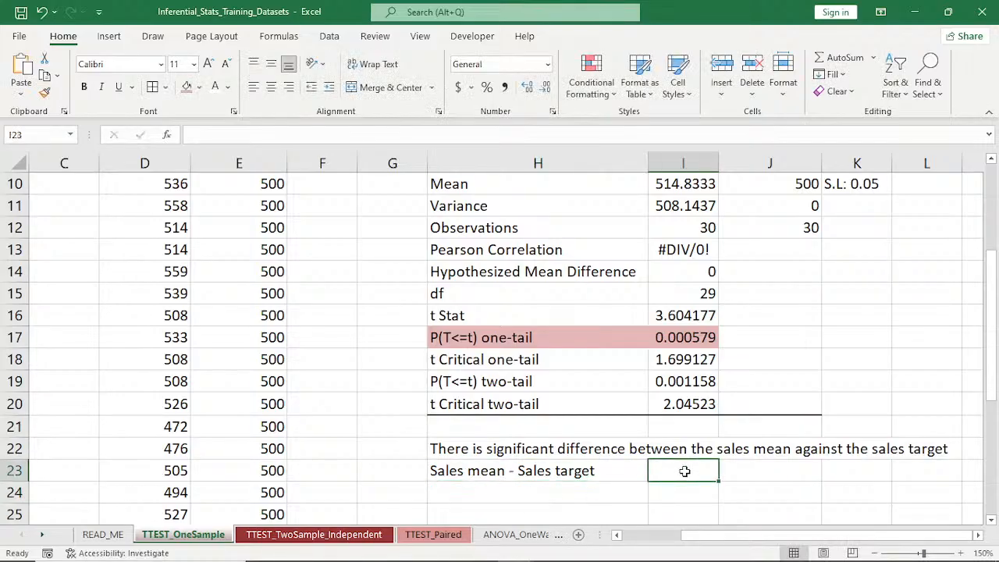
{"action": "type", "text": "="}
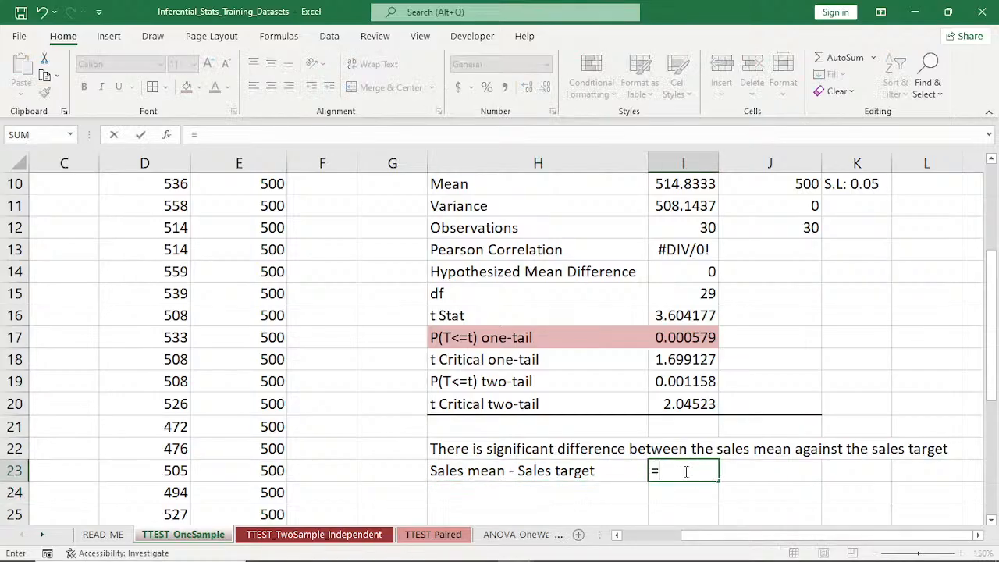
{"action": "left_click", "coordinate": [684, 184]}
{"action": "type", "text": "-"}
{"action": "left_click", "coordinate": [783, 185]}
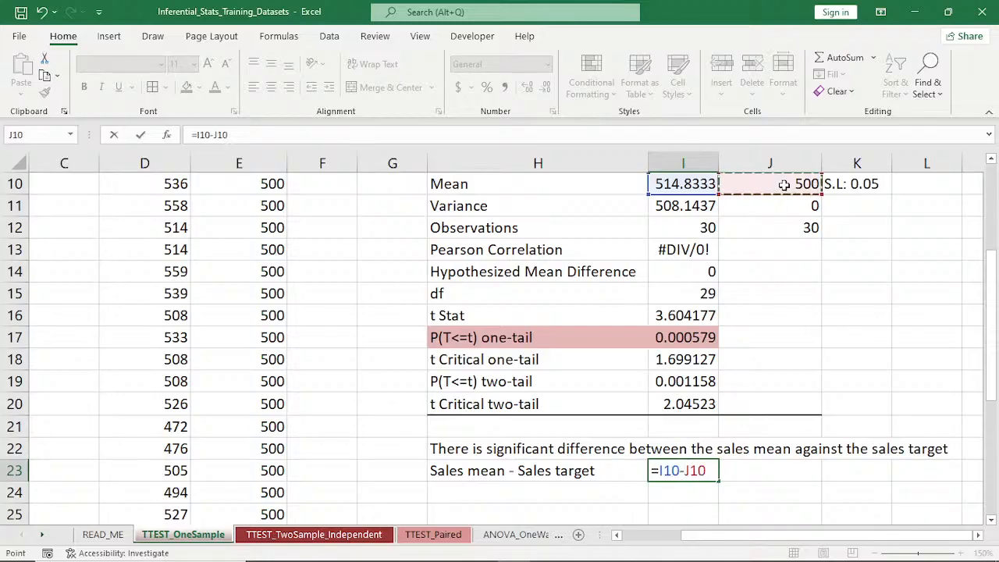
{"action": "key", "text": "Return"}
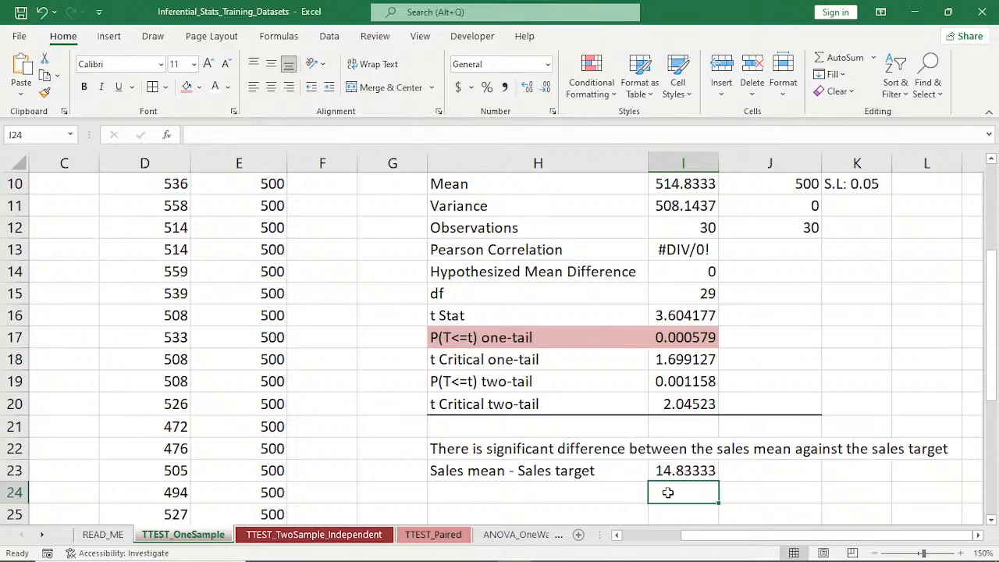
Clear the 500 values from the SALES_MEAN column, cells E8:E37
{"action": "scroll", "coordinate": [668, 493], "scroll_direction": "up", "scroll_amount": 3}
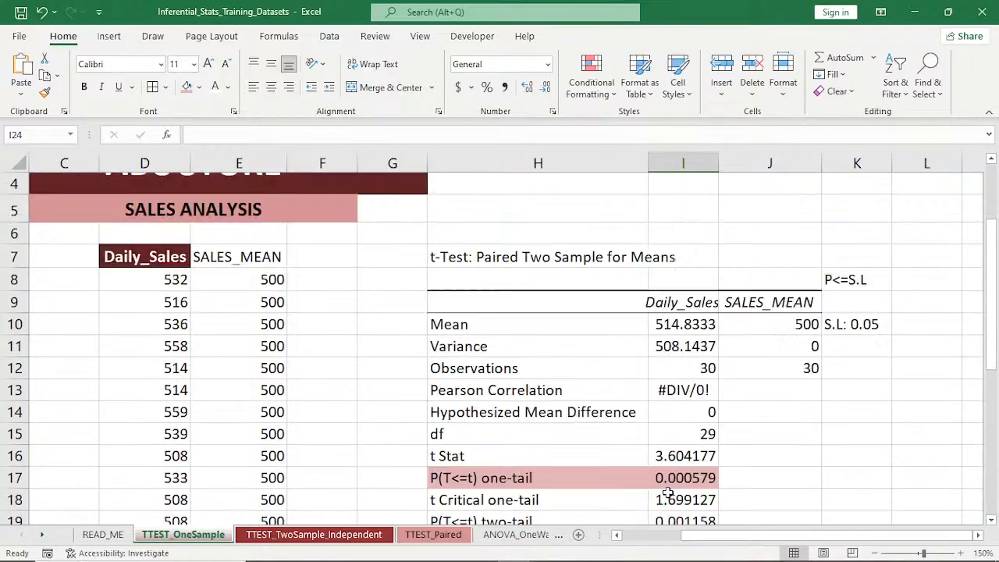
{"action": "scroll", "coordinate": [668, 492], "scroll_direction": "down", "scroll_amount": 2}
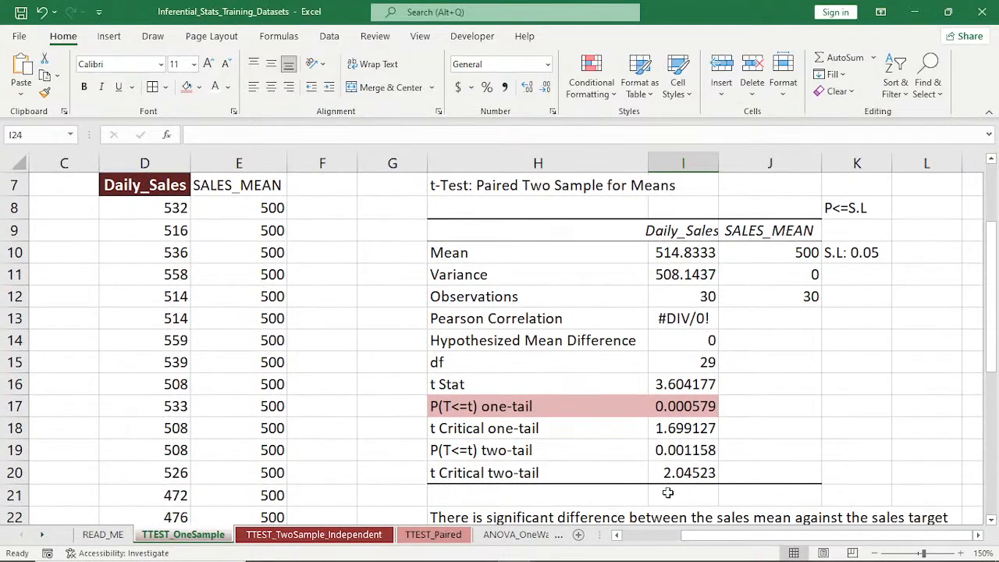
{"action": "scroll", "coordinate": [668, 493], "scroll_direction": "down", "scroll_amount": 3}
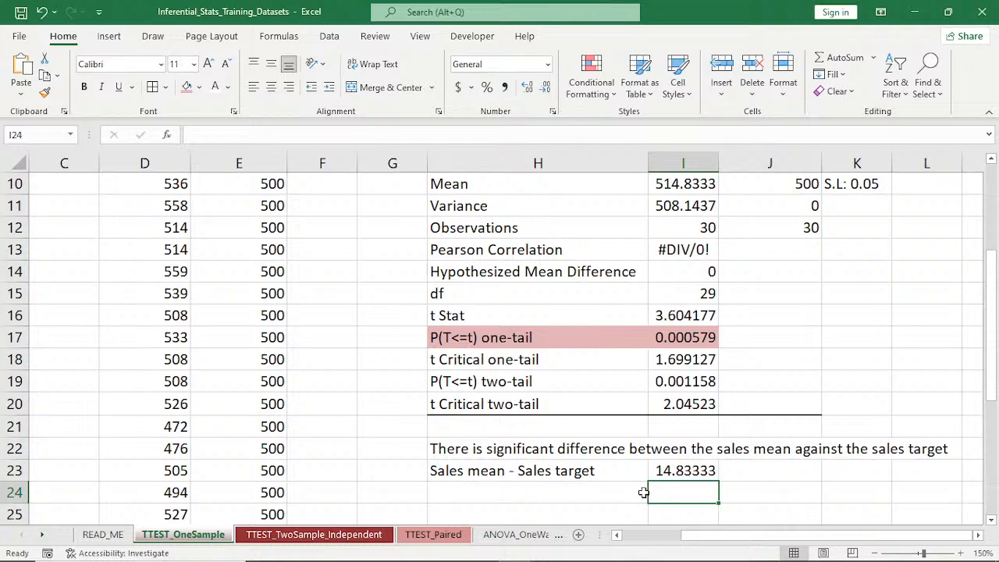
{"action": "scroll", "coordinate": [643, 492], "scroll_direction": "up", "scroll_amount": 2}
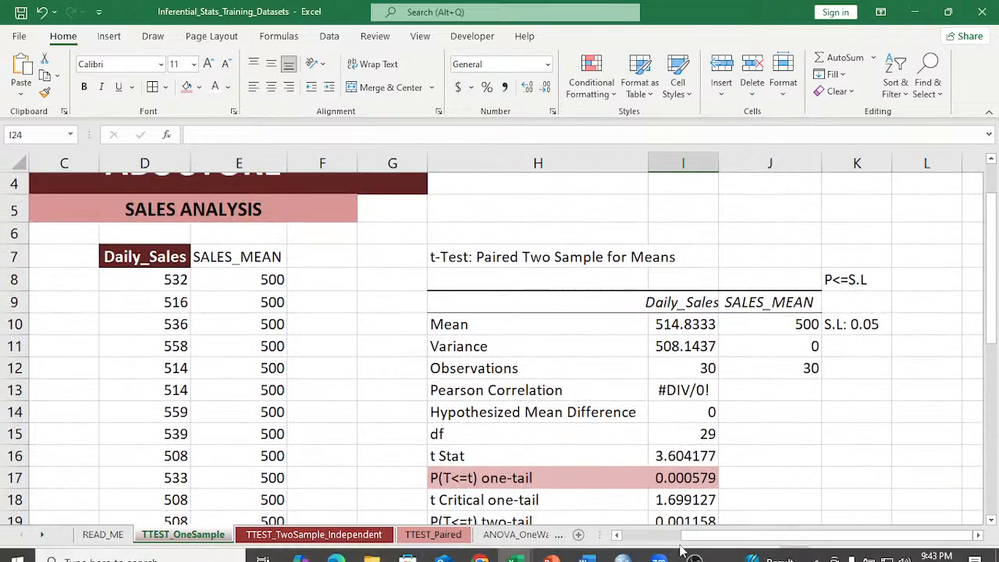
{"action": "left_click", "coordinate": [617, 535]}
{"action": "left_click", "coordinate": [617, 535]}
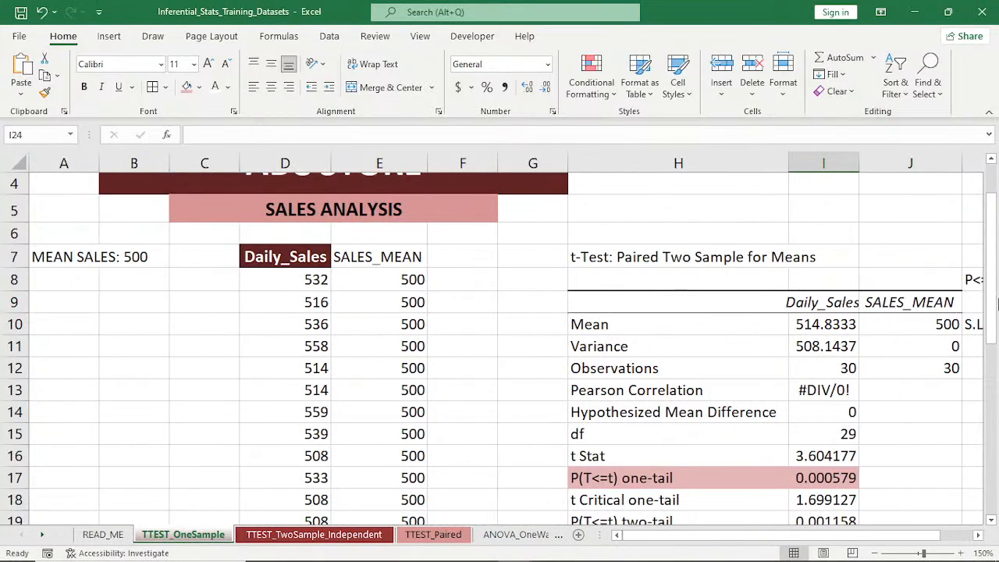
{"action": "scroll", "coordinate": [937, 351], "scroll_direction": "down", "scroll_amount": 1}
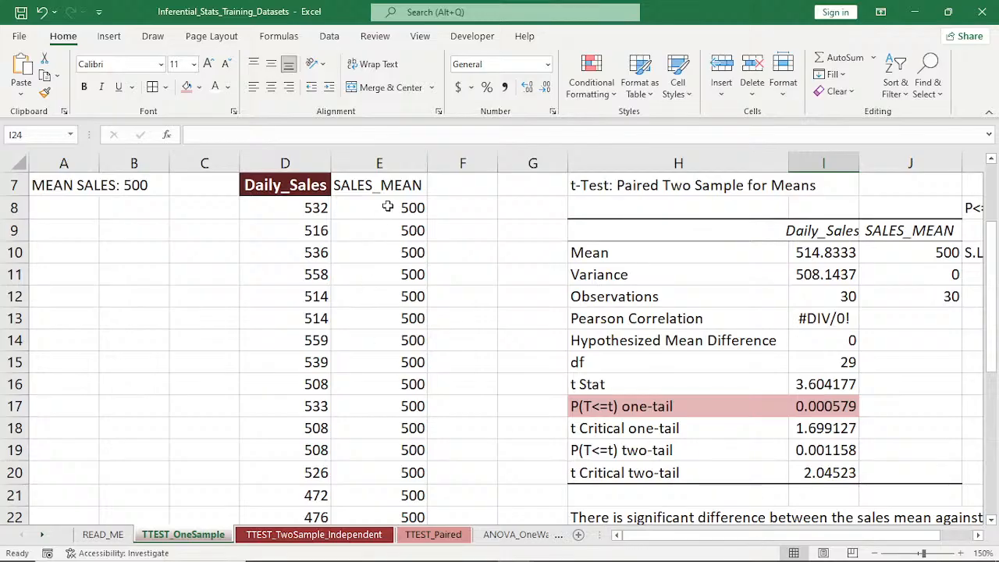
{"action": "left_click_drag", "start_coordinate": [402, 207], "coordinate": [409, 469]}
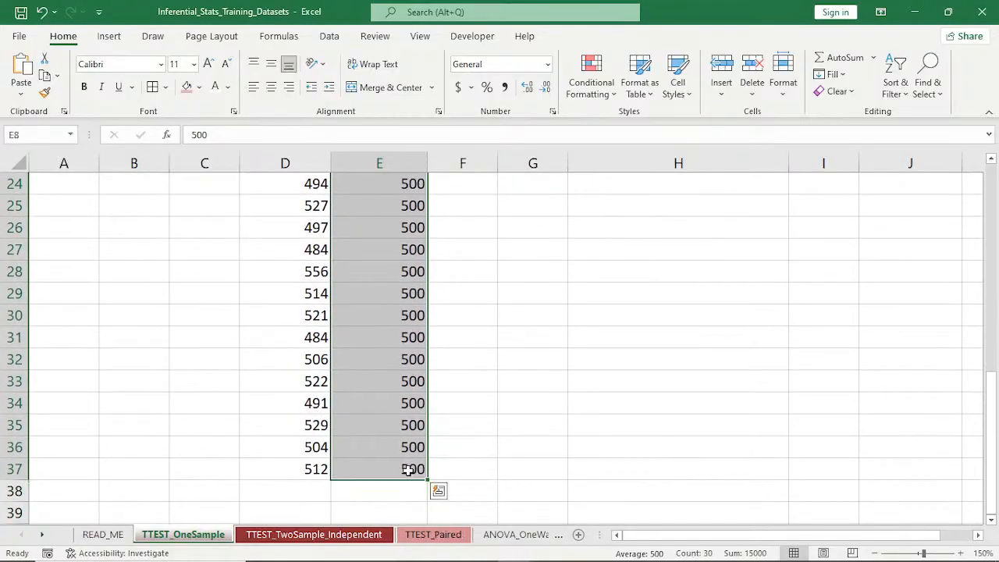
{"action": "key", "text": "Delete"}
Enter 0 in E8 and fill it down the SALES_MEAN column alongside all Daily_Sales values
{"action": "scroll", "coordinate": [408, 469], "scroll_direction": "up", "scroll_amount": 8}
{"action": "left_click", "coordinate": [389, 349]}
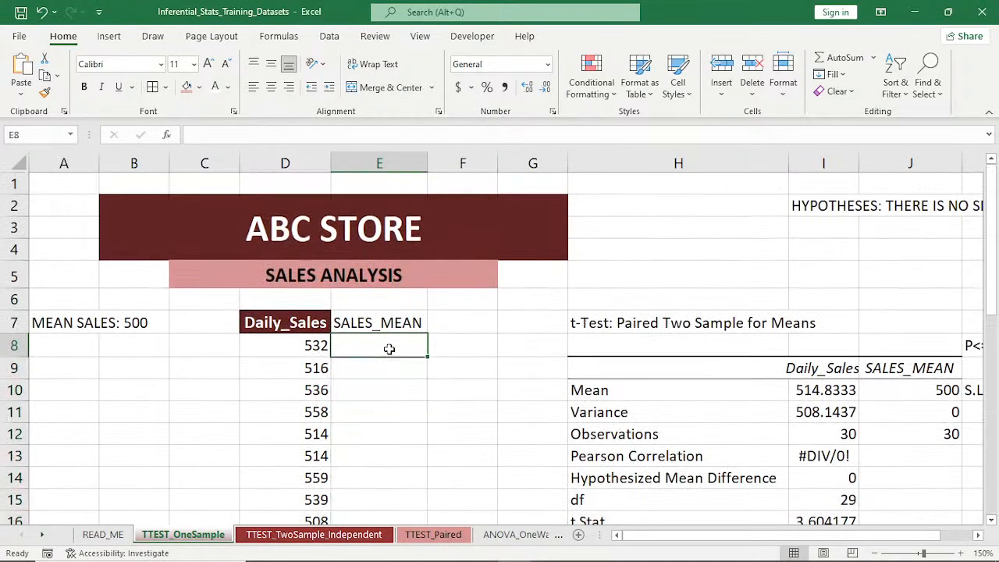
{"action": "type", "text": "0"}
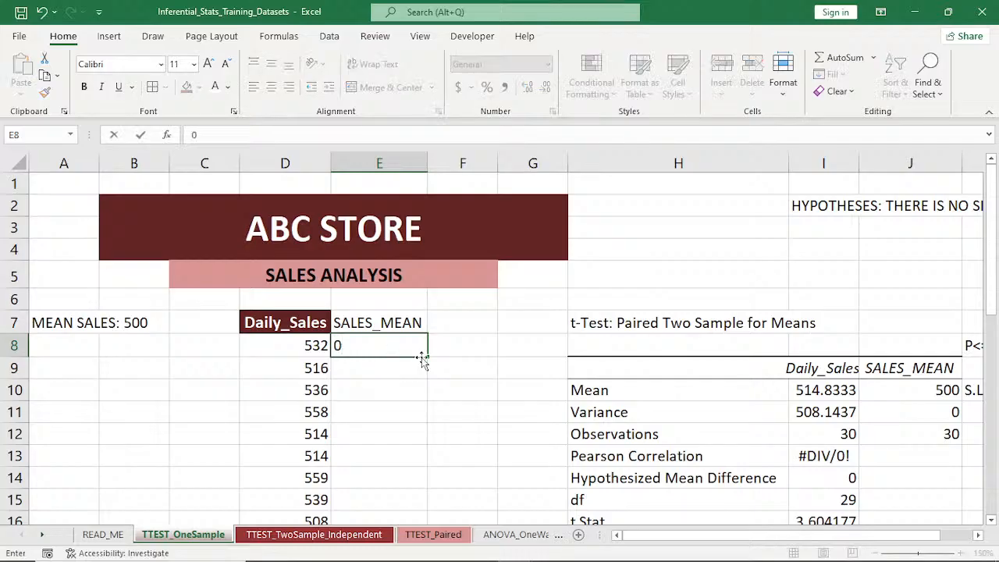
{"action": "key", "text": "Return"}
{"action": "left_click", "coordinate": [422, 348]}
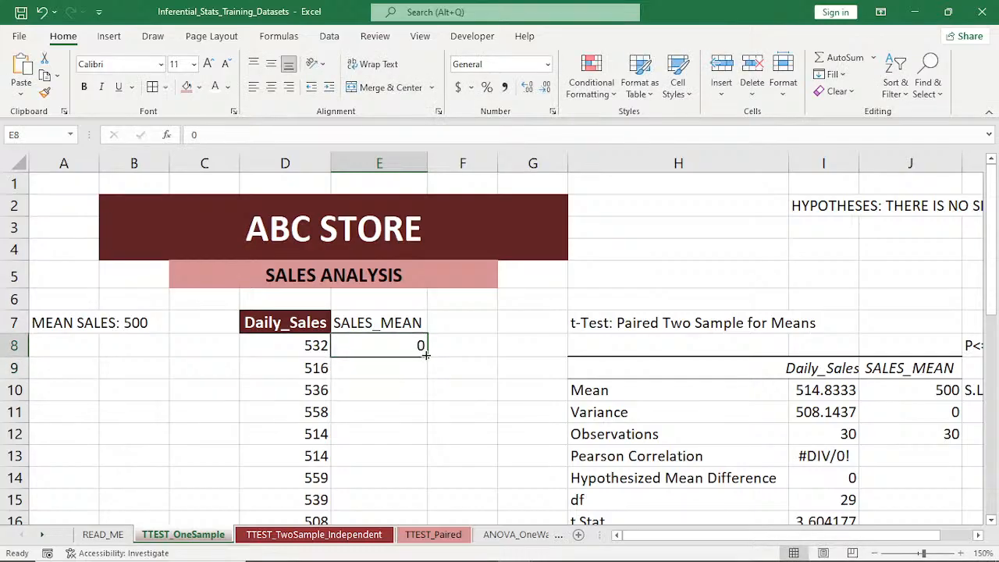
{"action": "double_click", "coordinate": [426, 356]}
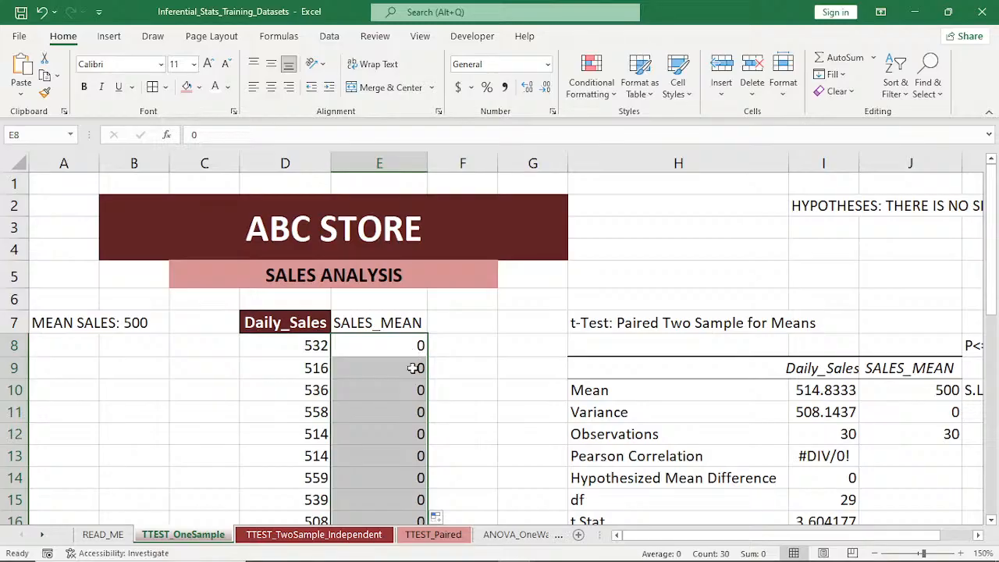
{"action": "left_click", "coordinate": [378, 372]}
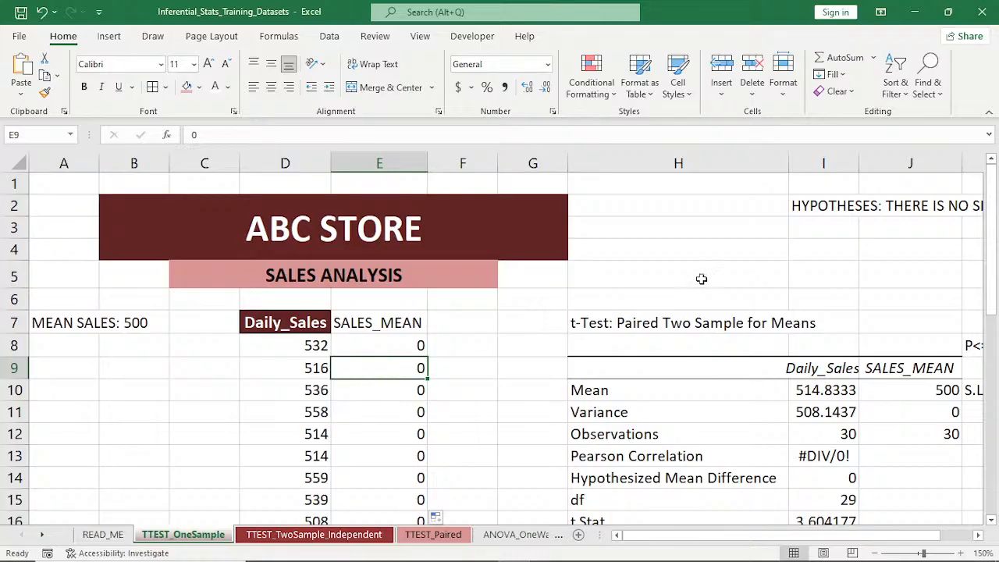
Start the t-Test: Two-Sample Assuming Equal Variances tool from the data analysis tools
{"action": "left_click", "coordinate": [330, 36]}
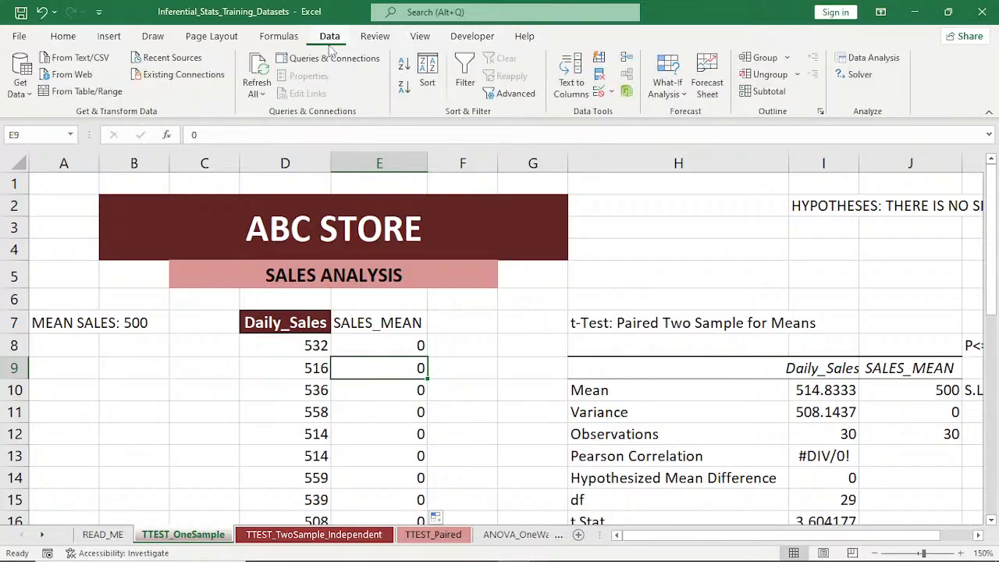
{"action": "left_click", "coordinate": [870, 57]}
{"action": "left_click_drag", "start_coordinate": [224, 345], "coordinate": [614, 183]}
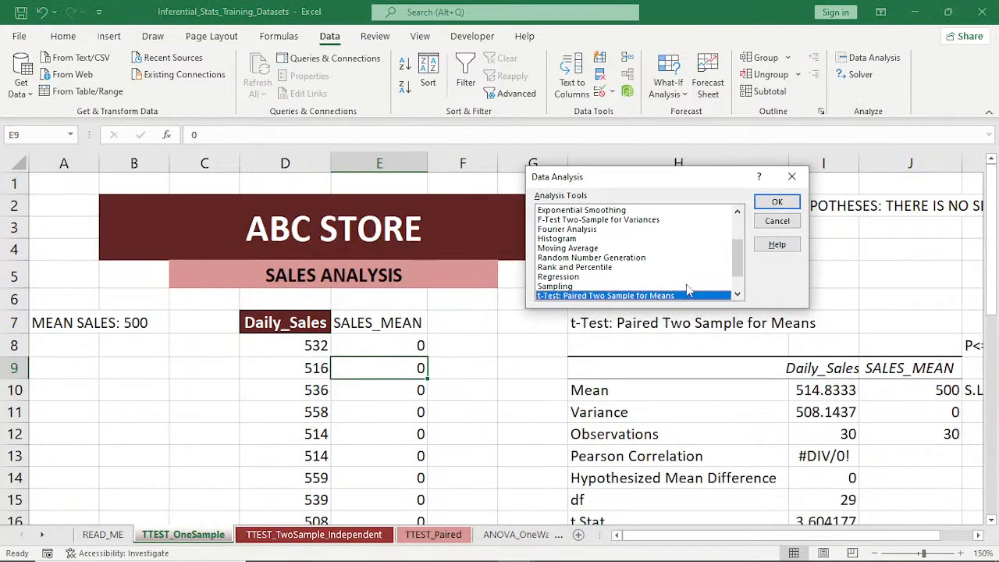
{"action": "left_click", "coordinate": [738, 294]}
{"action": "left_click", "coordinate": [738, 295]}
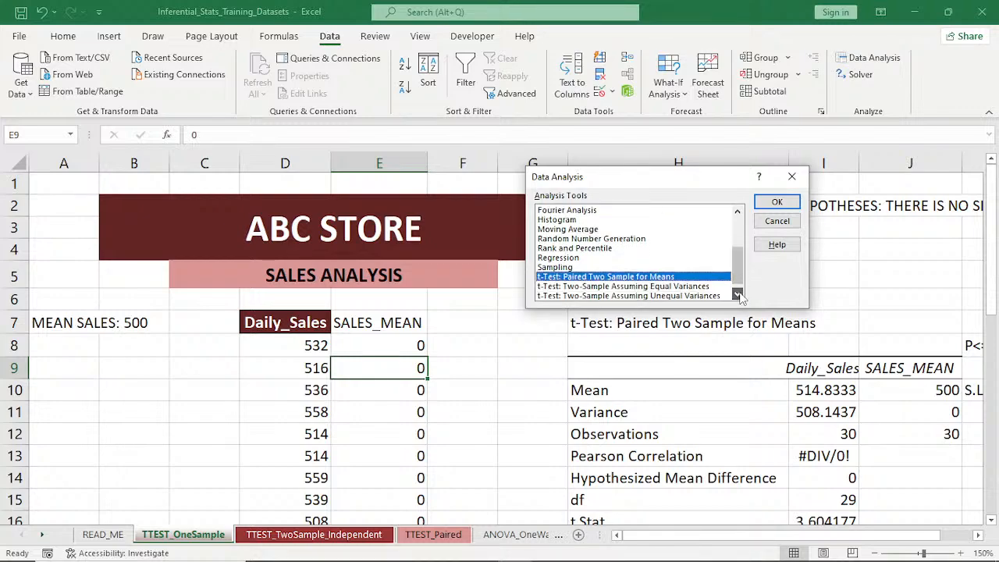
{"action": "left_click", "coordinate": [738, 295]}
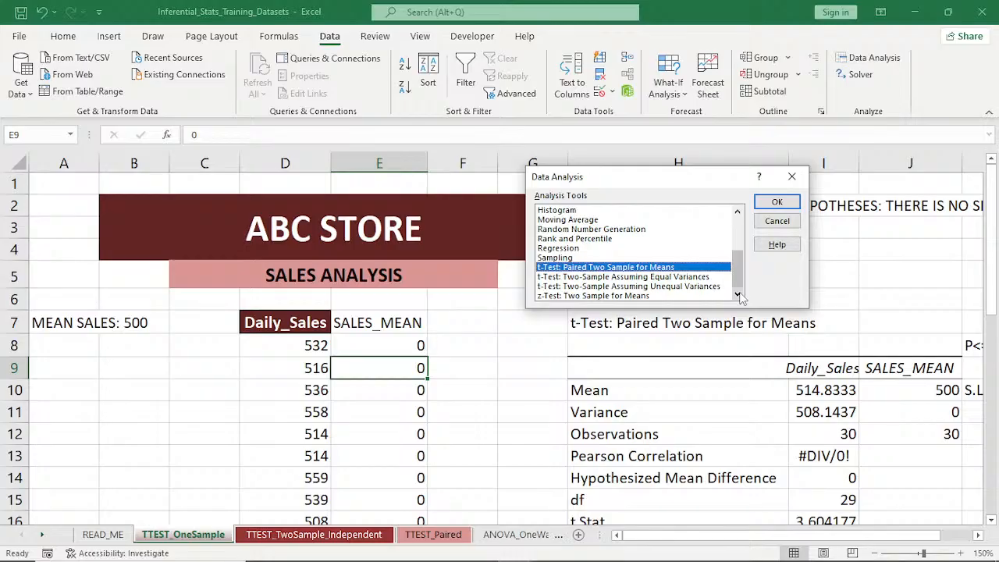
{"action": "left_click", "coordinate": [634, 277]}
{"action": "left_click", "coordinate": [784, 202]}
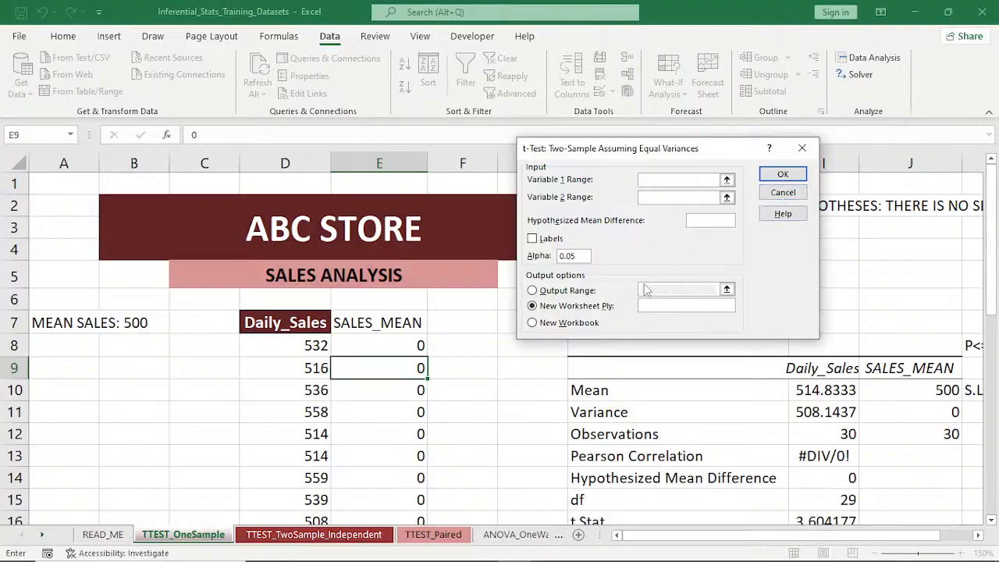
Set the variable 1 range to the Daily_Sales column D7:D37 and the variable 2 range to the SALES_MEAN column E7:E37
{"action": "left_click", "coordinate": [285, 322]}
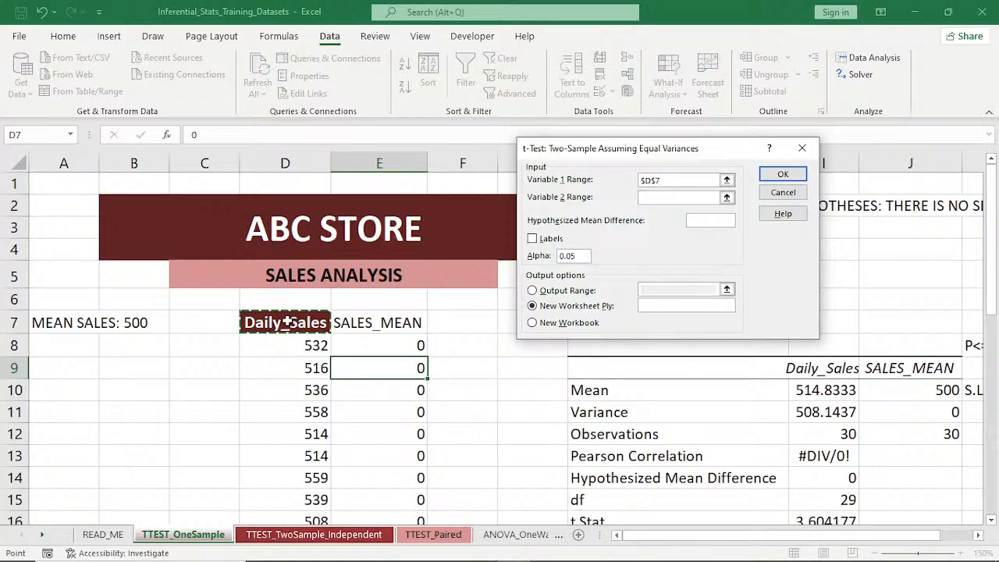
{"action": "key", "text": "ctrl+shift+Down"}
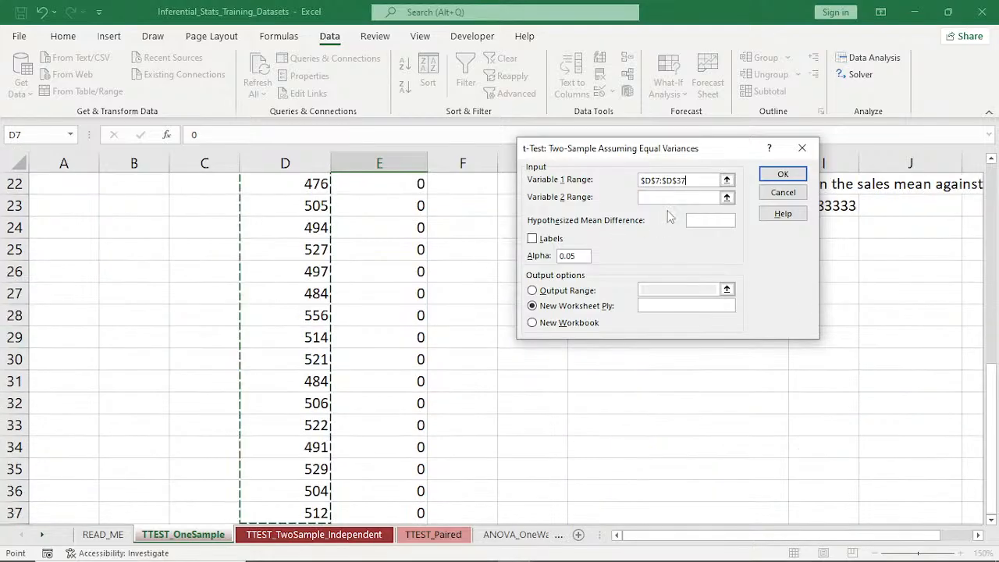
{"action": "left_click", "coordinate": [668, 202]}
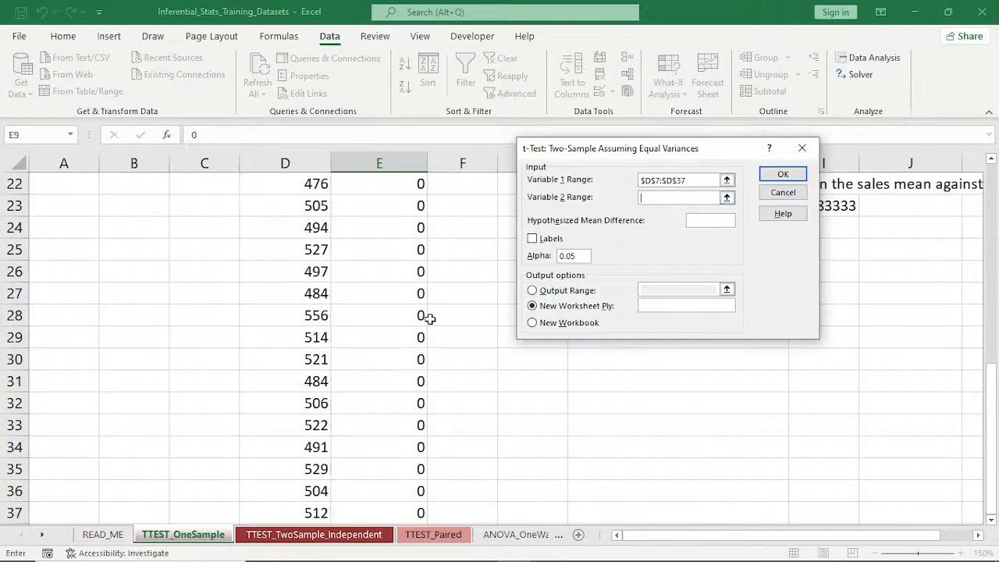
{"action": "left_click_drag", "start_coordinate": [995, 402], "coordinate": [995, 187]}
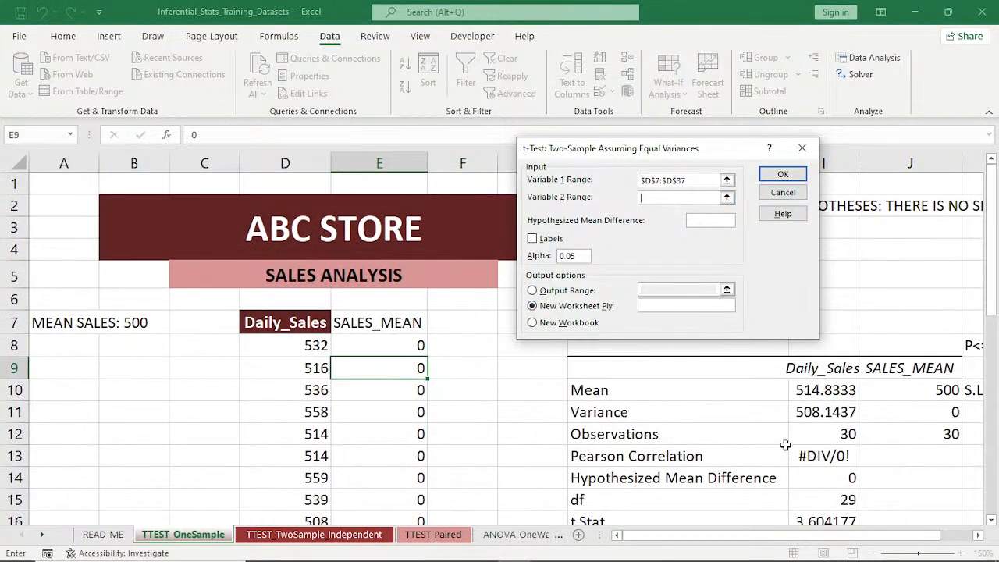
{"action": "left_click", "coordinate": [390, 322]}
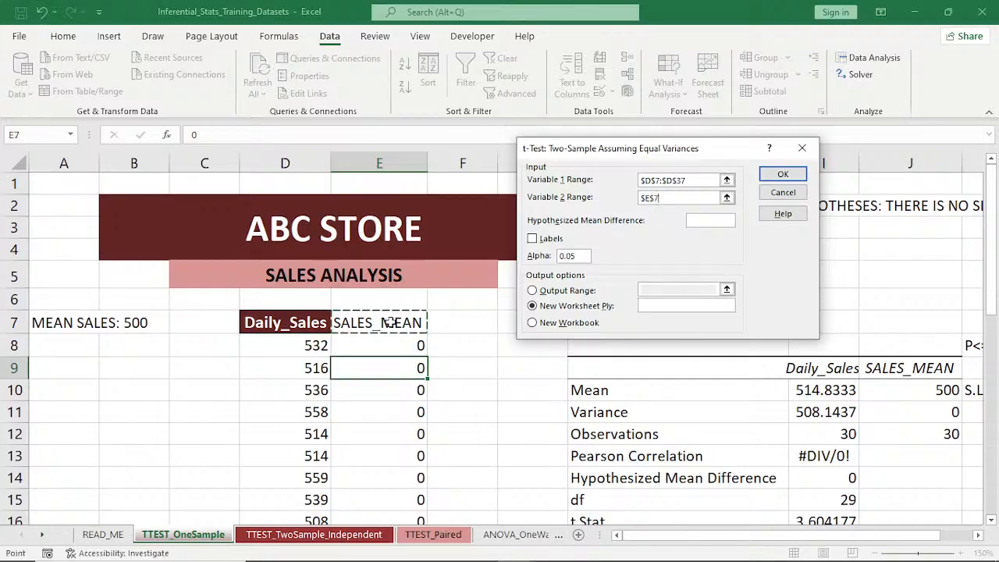
{"action": "key", "text": "ctrl+shift+Down"}
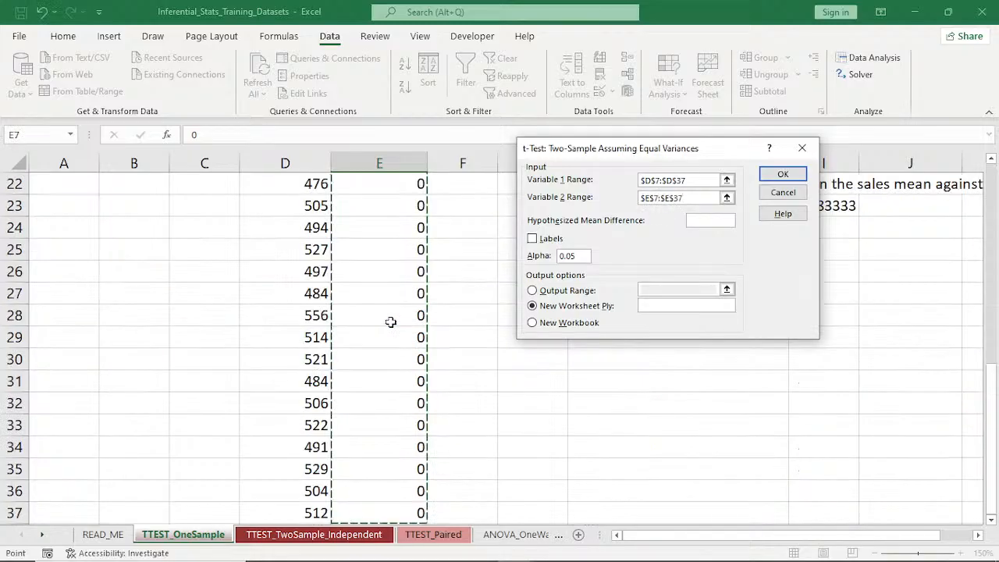
Run the equal-variances t-test with labels, a hypothesized mean difference of 500 and the output range starting at H25
{"action": "left_click", "coordinate": [705, 220]}
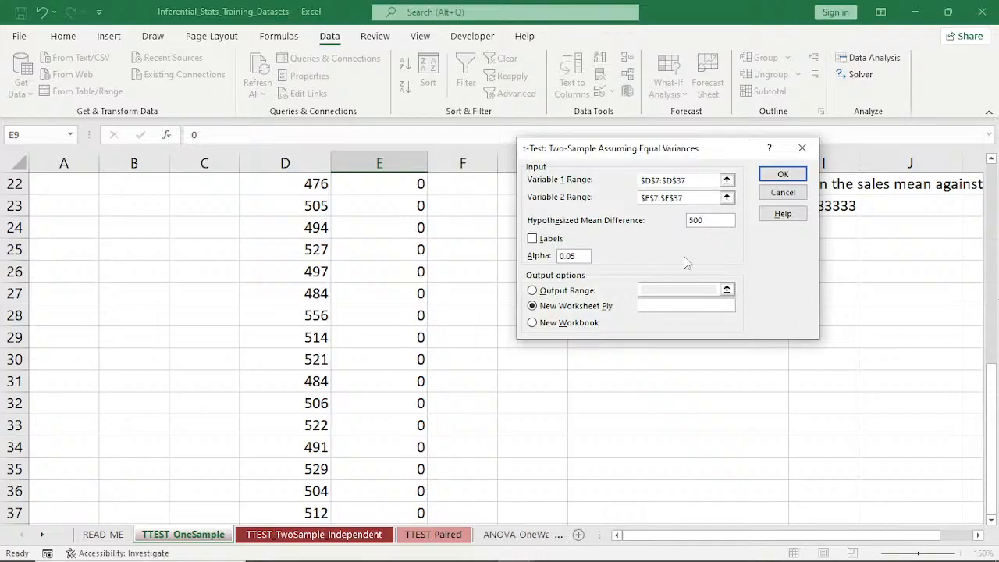
{"action": "left_click", "coordinate": [534, 239]}
{"action": "left_click", "coordinate": [532, 291]}
{"action": "left_click_drag", "start_coordinate": [645, 147], "coordinate": [446, 272]}
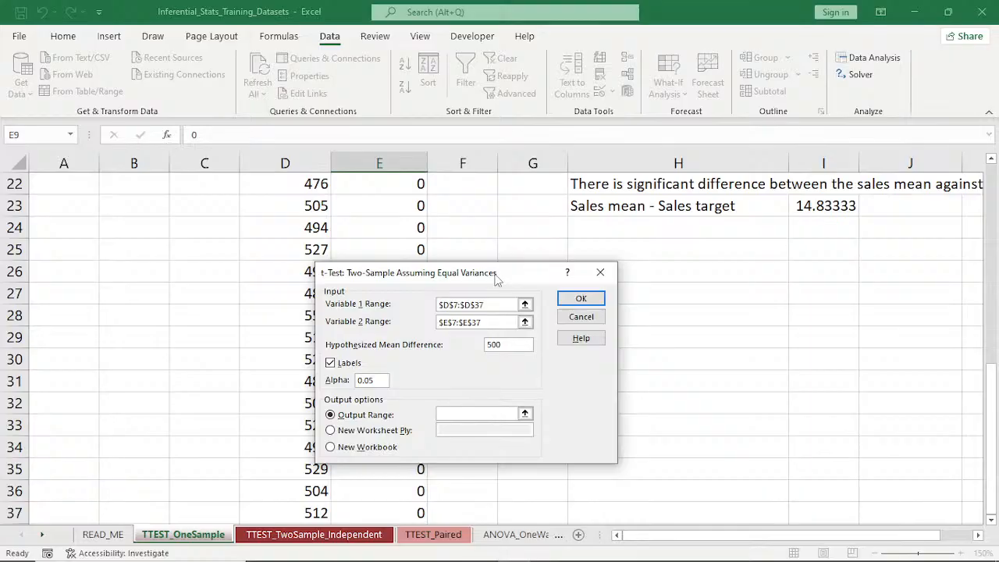
{"action": "left_click_drag", "start_coordinate": [499, 274], "coordinate": [450, 199]}
{"action": "left_click_drag", "start_coordinate": [997, 401], "coordinate": [997, 350]}
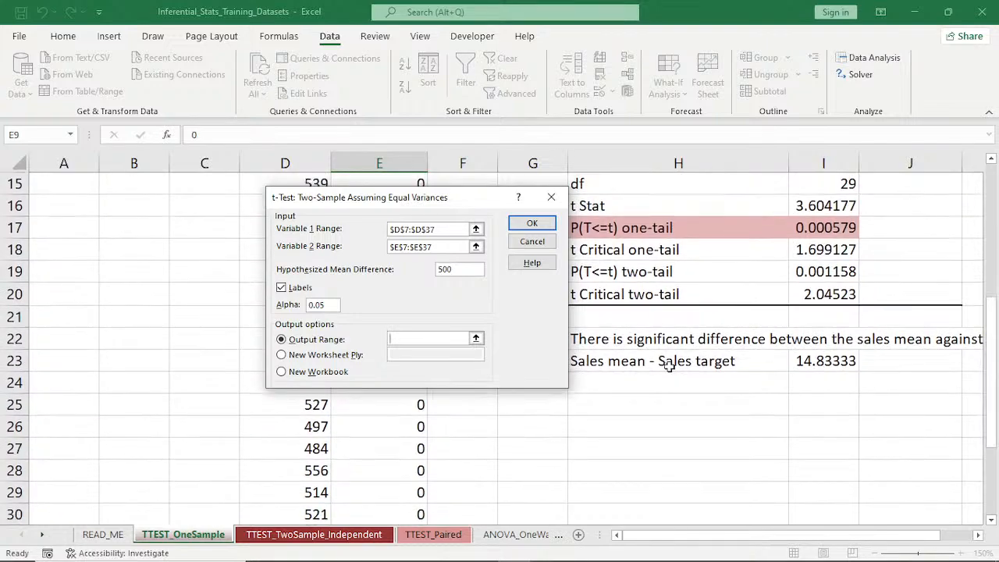
{"action": "left_click", "coordinate": [587, 405]}
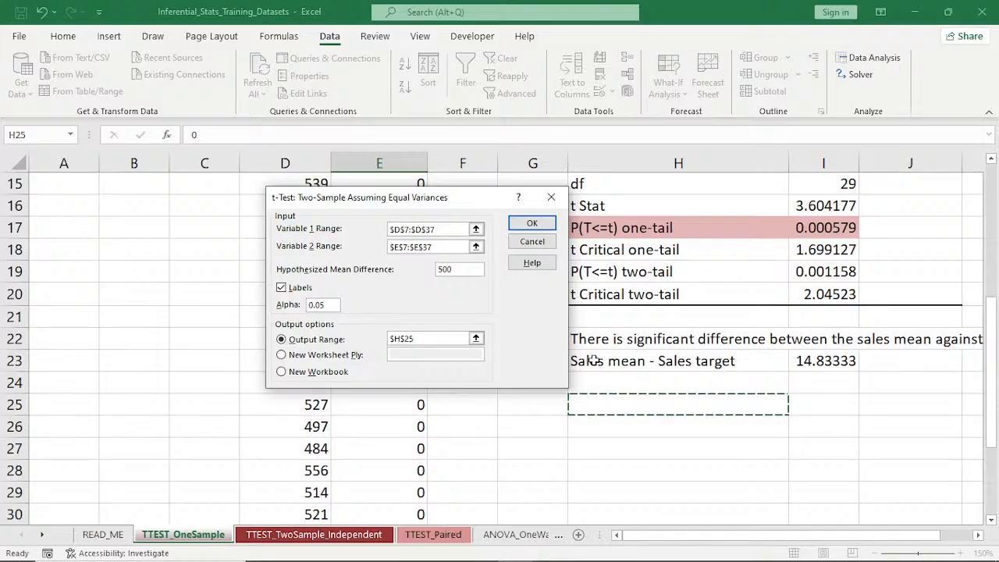
{"action": "left_click", "coordinate": [532, 224]}
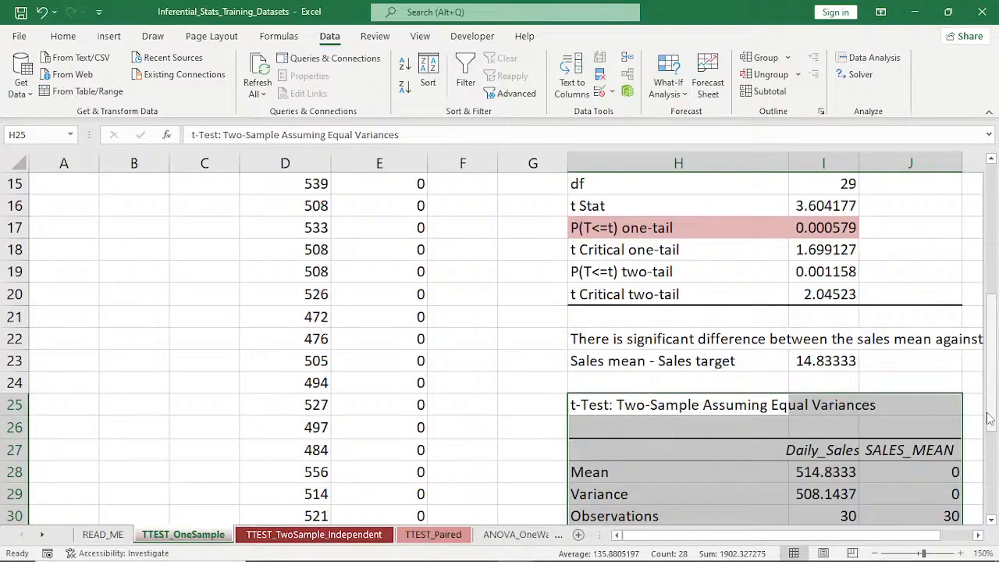
Clear the SALES_MEAN column, cells J27:J38, from the equal-variances t-test output
{"action": "mouse_move", "coordinate": [995, 383]}
{"action": "left_mouse_down"}
{"action": "mouse_move", "coordinate": [996, 373]}
{"action": "mouse_move", "coordinate": [994, 398]}
{"action": "left_mouse_up"}
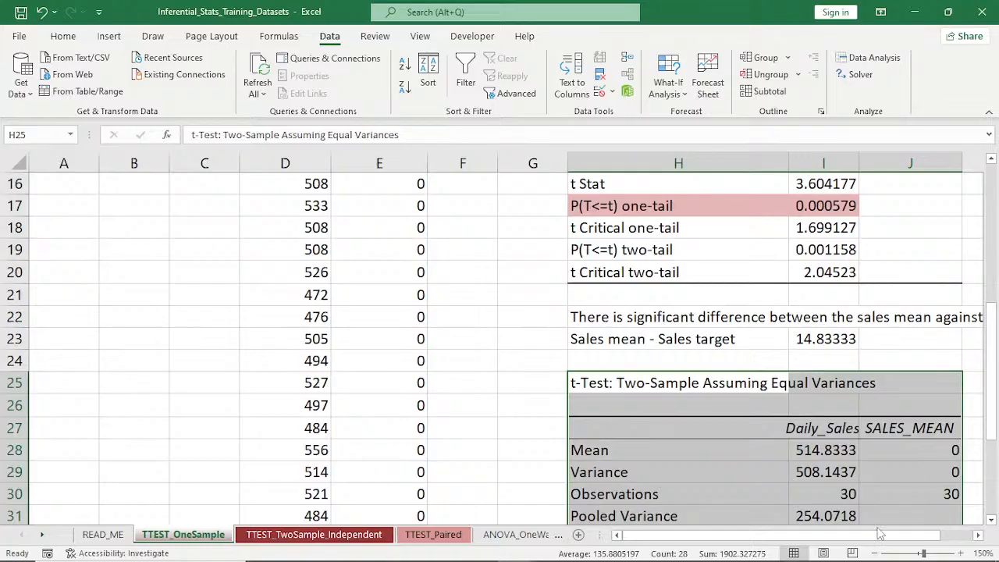
{"action": "left_click", "coordinate": [875, 553]}
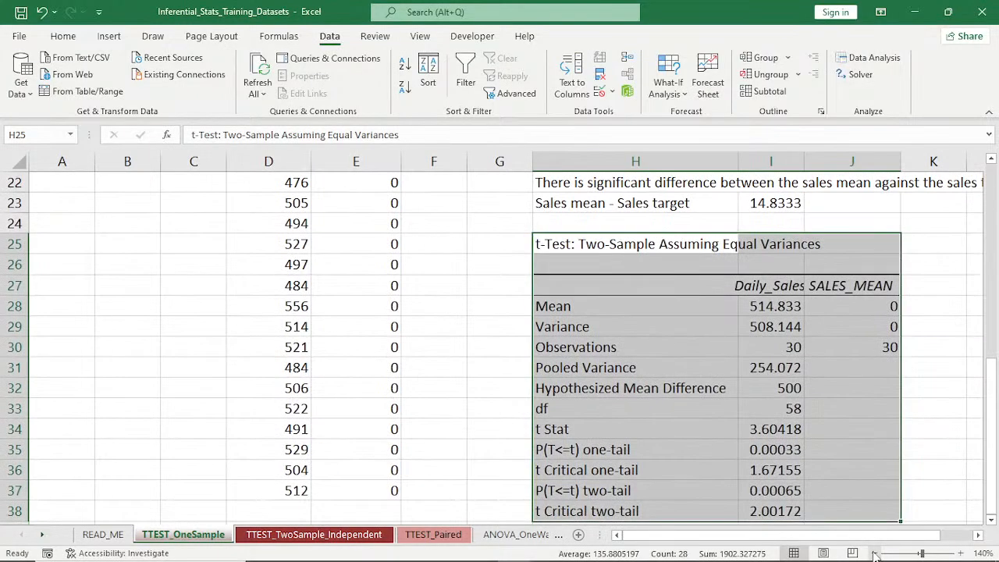
{"action": "left_click", "coordinate": [991, 160]}
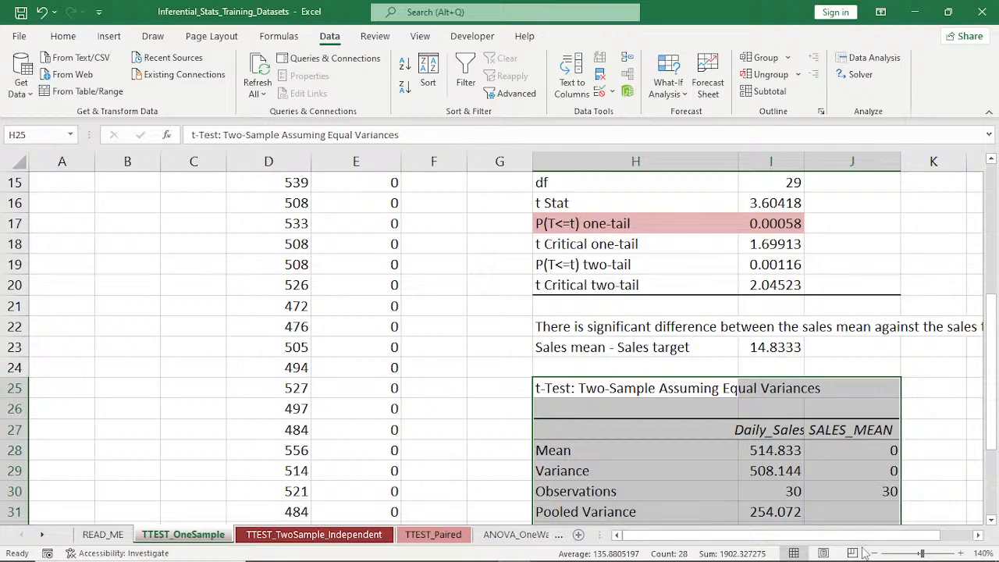
{"action": "left_click_drag", "start_coordinate": [992, 161], "coordinate": [992, 161]}
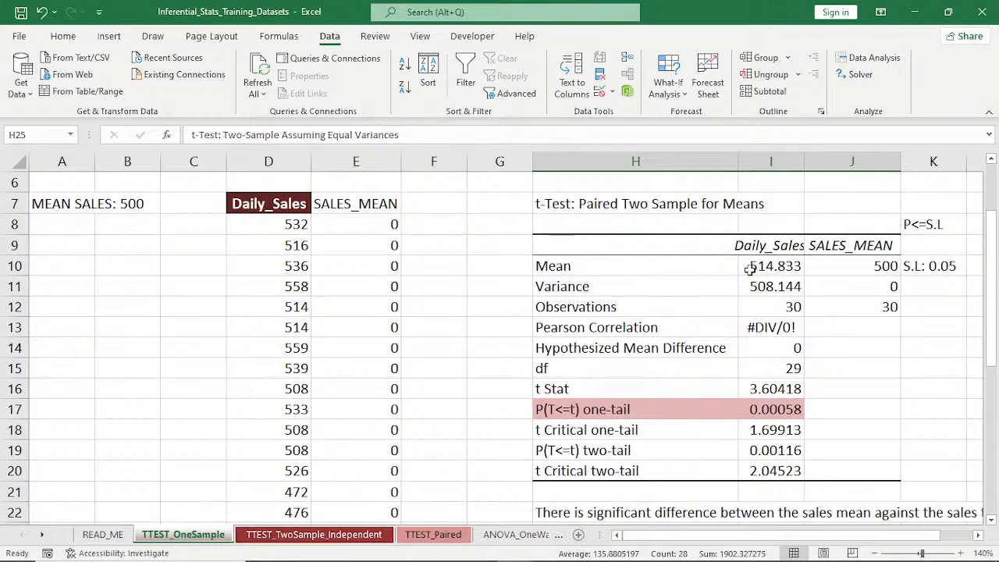
{"action": "left_click_drag", "start_coordinate": [992, 521], "coordinate": [992, 521]}
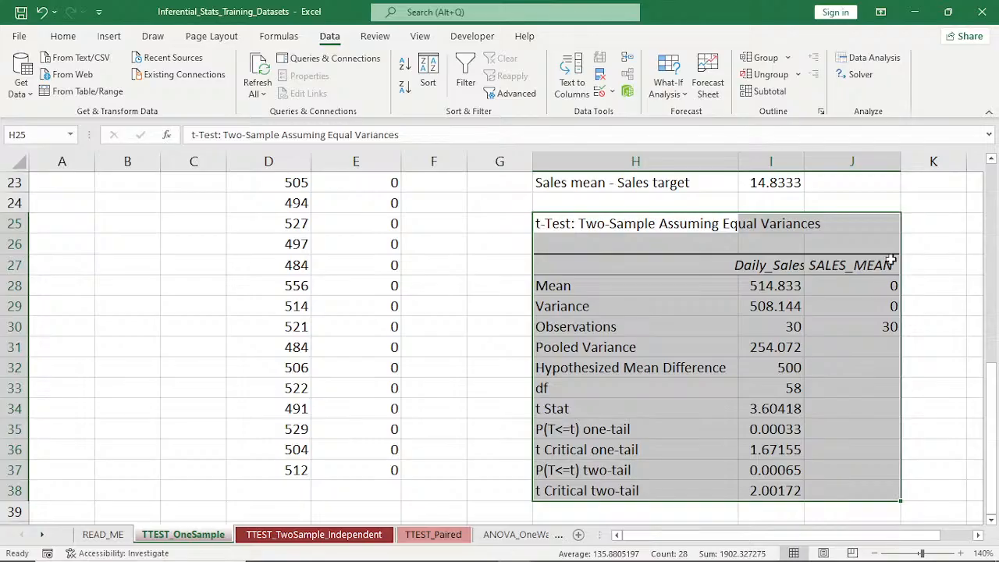
{"action": "left_click_drag", "start_coordinate": [855, 260], "coordinate": [878, 487]}
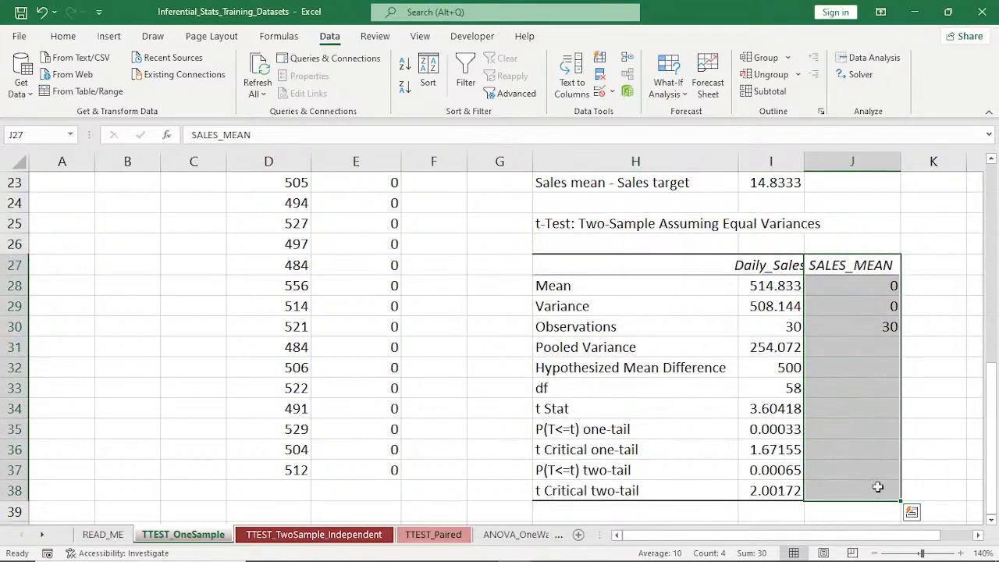
{"action": "key", "text": "Delete"}
{"action": "left_click", "coordinate": [914, 430]}
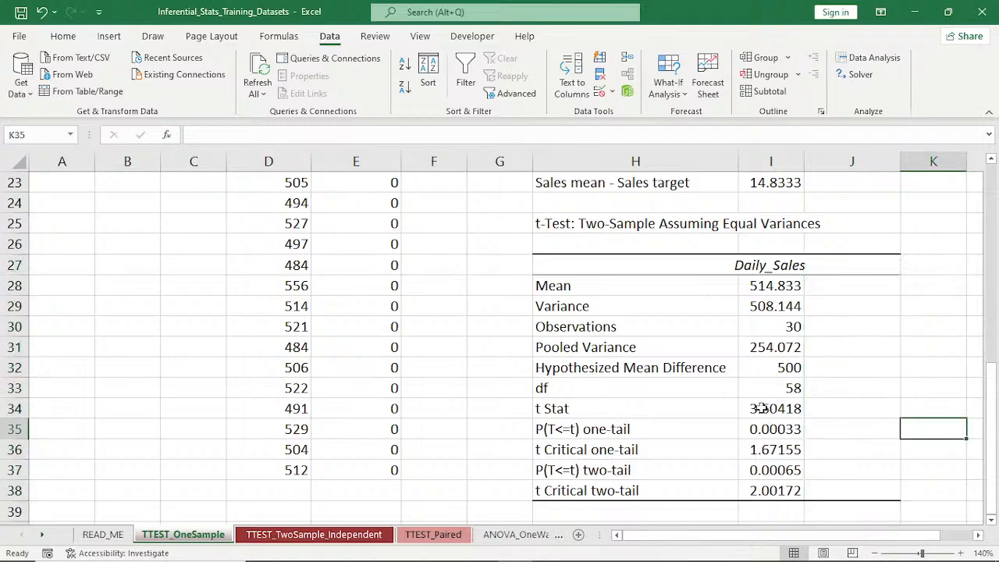
Examine the mean, hypothesized mean difference and one-tail p-value of the equal-variances t-test against the paired t-test output
{"action": "left_click_drag", "start_coordinate": [995, 405], "coordinate": [996, 422]}
{"action": "left_click", "coordinate": [771, 291]}
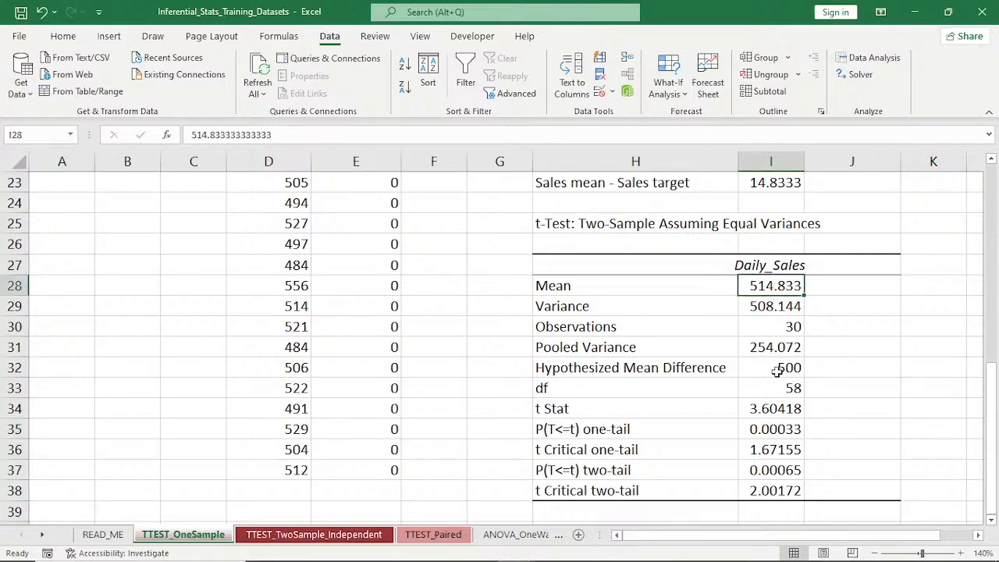
{"action": "left_click", "coordinate": [777, 370]}
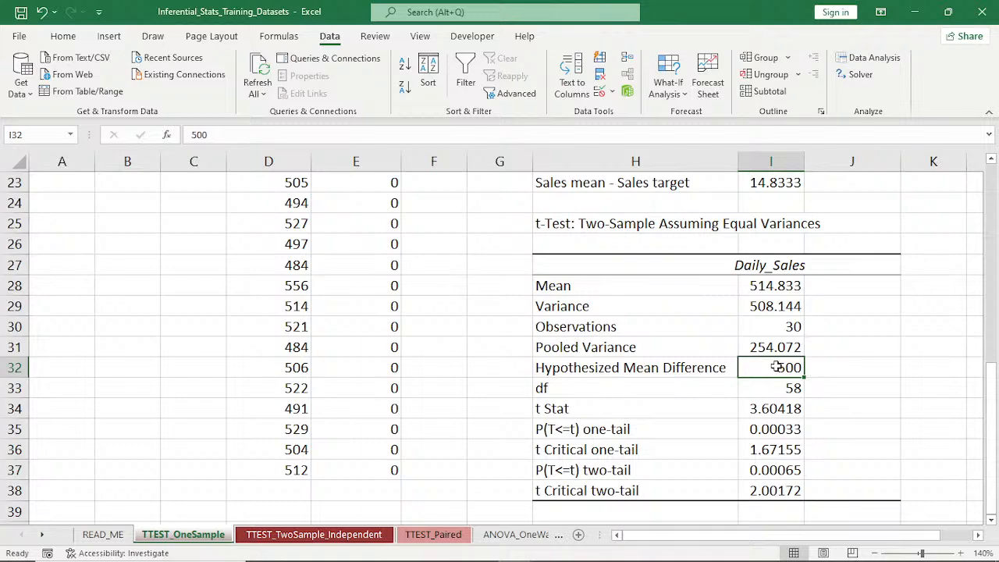
{"action": "left_click", "coordinate": [752, 286]}
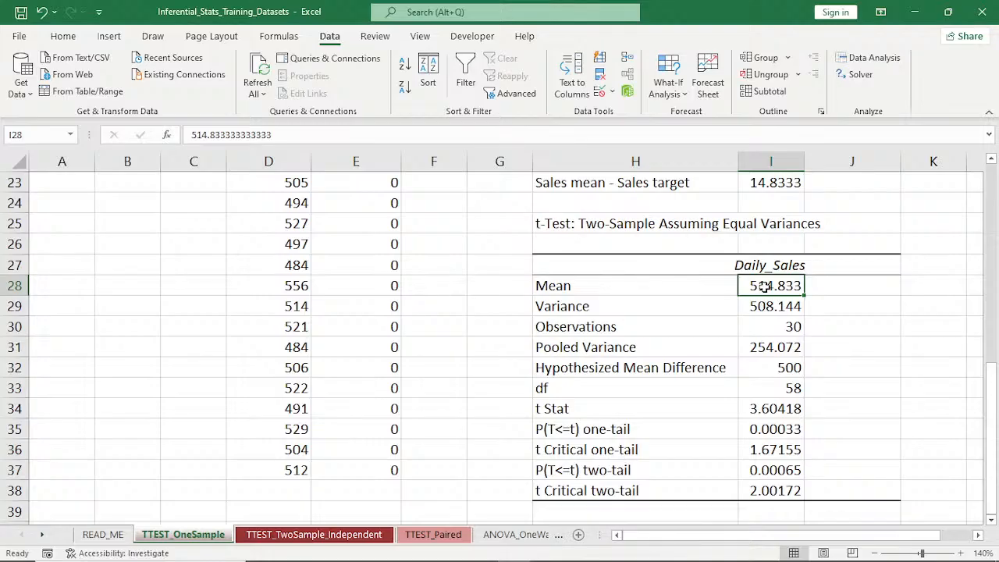
{"action": "left_click", "coordinate": [781, 365]}
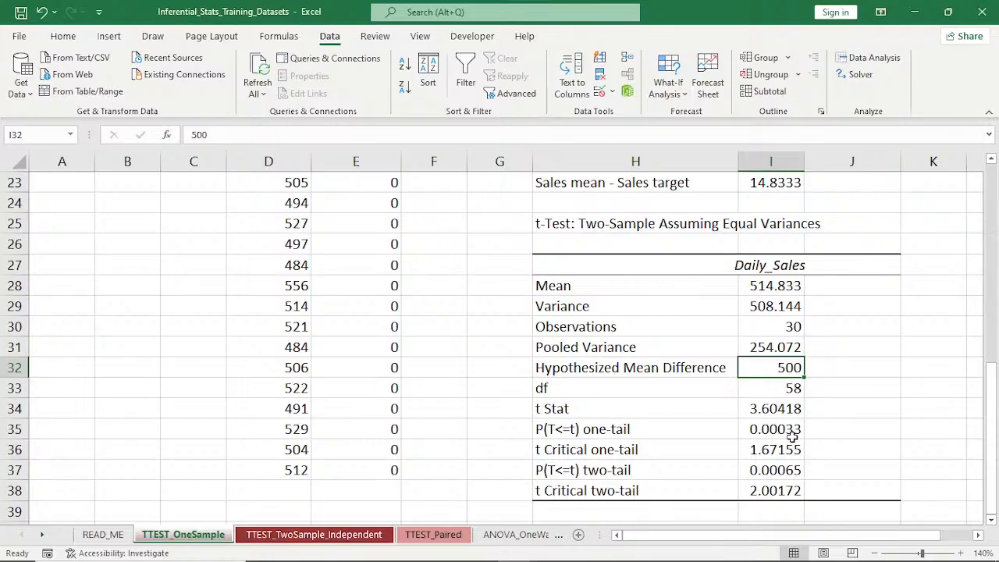
{"action": "left_click_drag", "start_coordinate": [993, 407], "coordinate": [996, 343]}
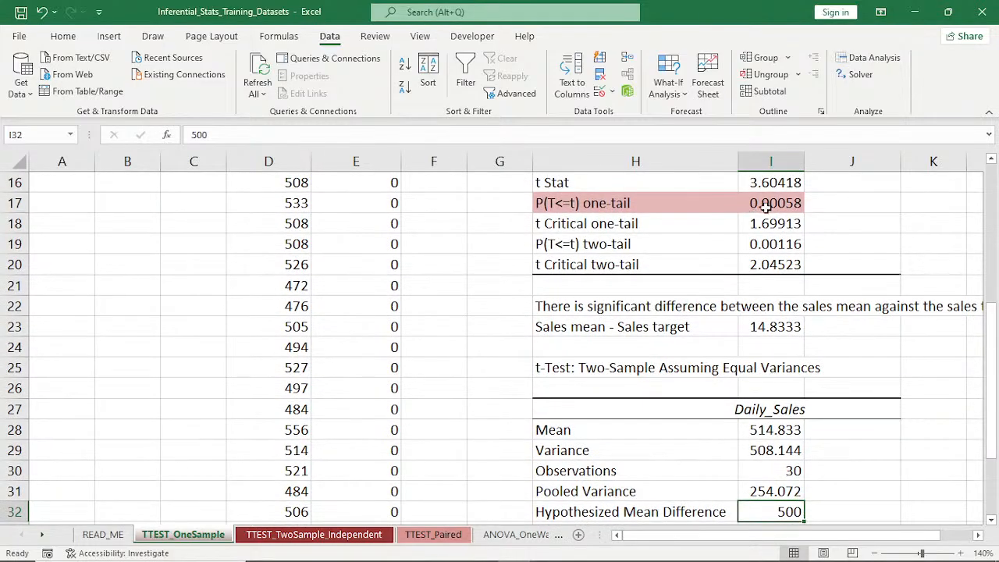
{"action": "left_click_drag", "start_coordinate": [990, 428], "coordinate": [996, 463]}
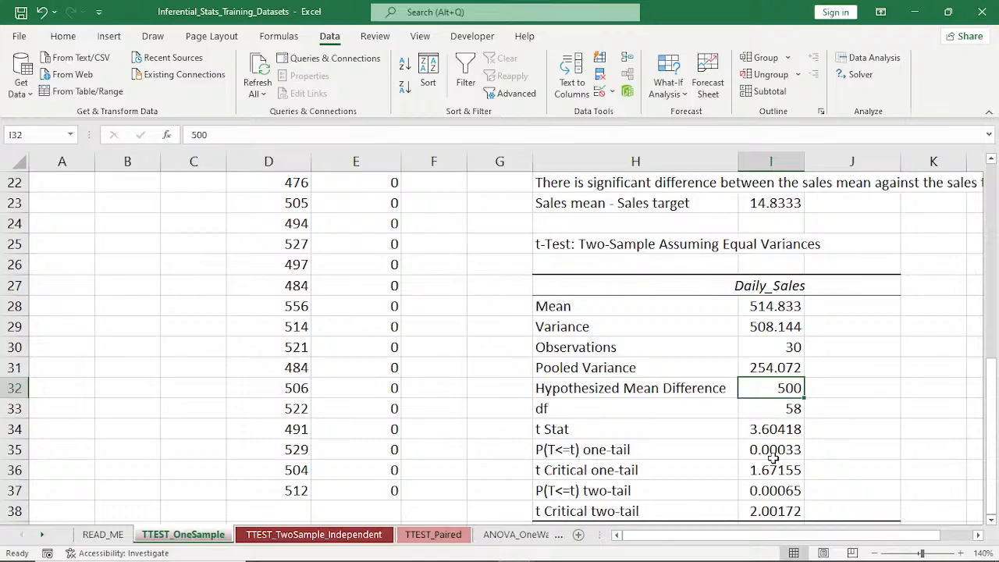
{"action": "scroll", "coordinate": [773, 459], "scroll_direction": "up", "scroll_amount": 5}
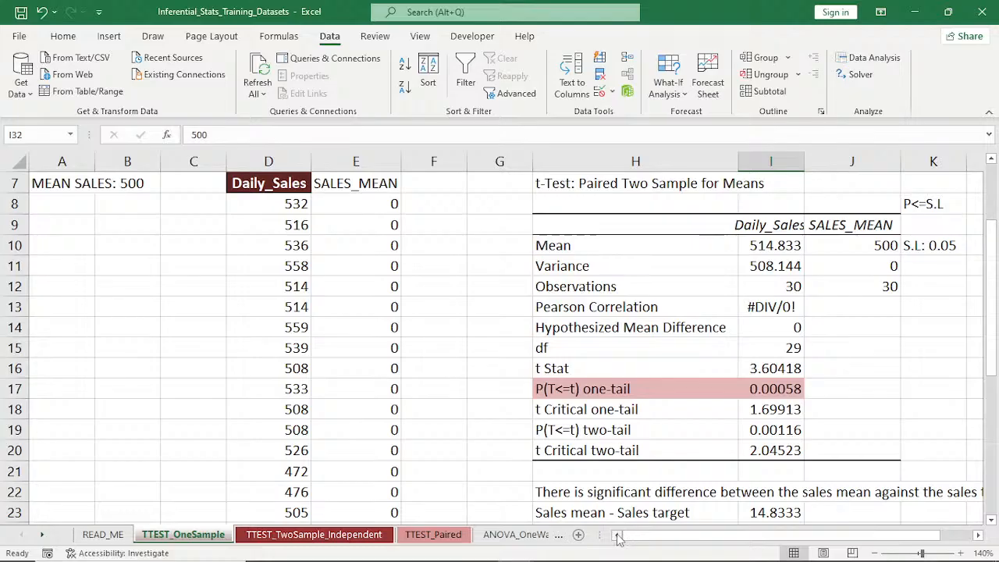
{"action": "left_click", "coordinate": [992, 159]}
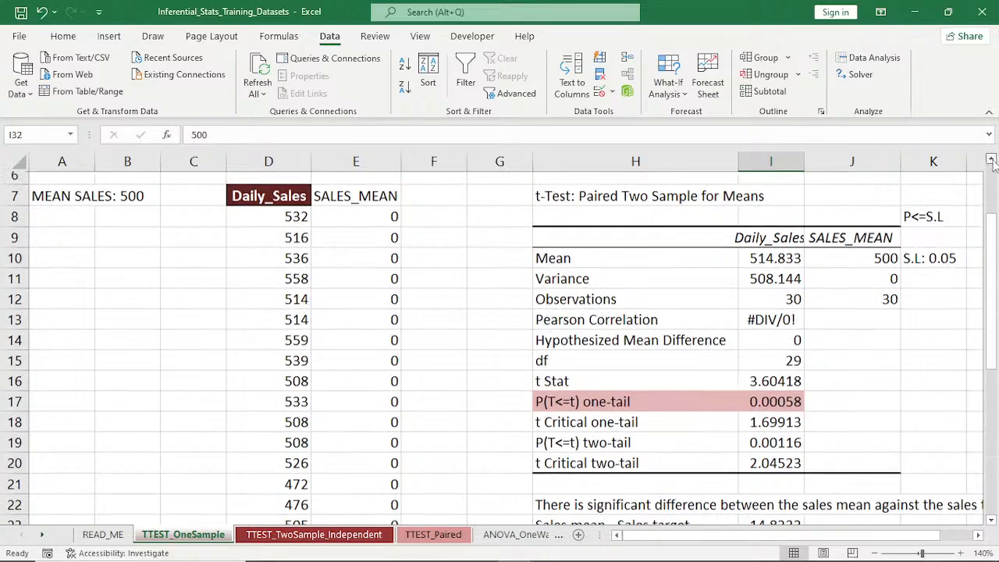
{"action": "left_click", "coordinate": [992, 159]}
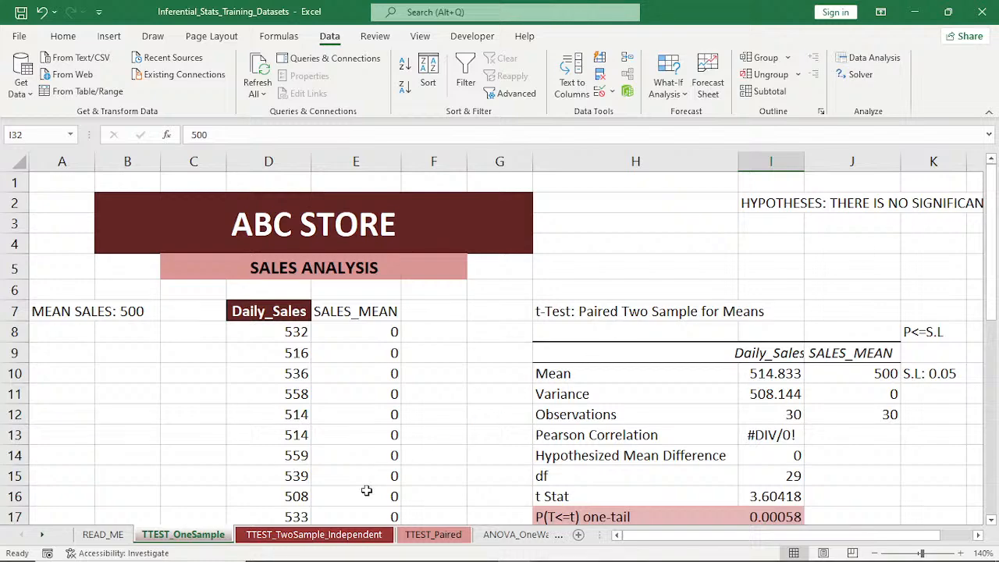
On the TTEST_TwoSample_Independent sheet, format the Group_A_Sales and Group_B_Sales headers with dark red fill, white text and font size 12
{"action": "left_click", "coordinate": [312, 535]}
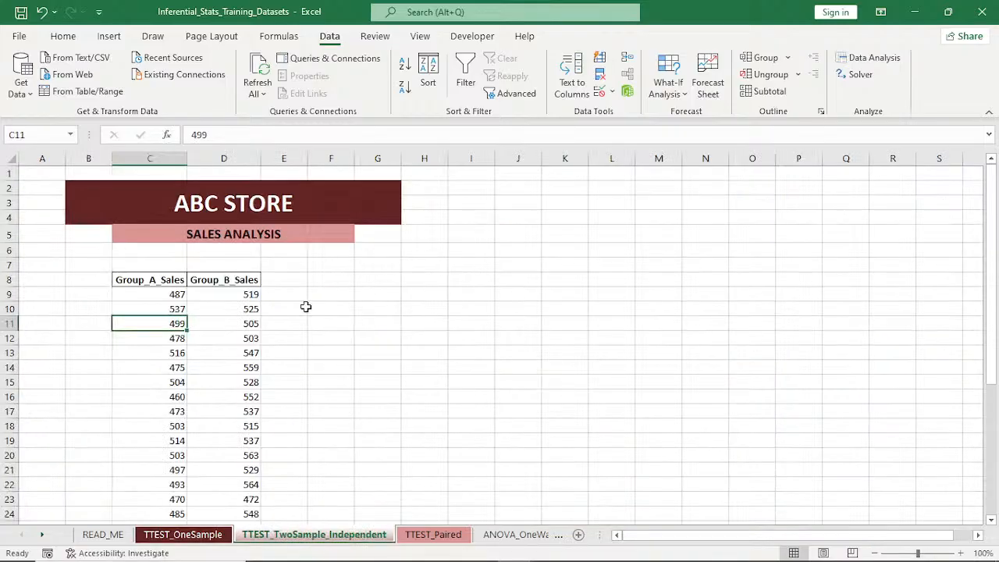
{"action": "left_click_drag", "start_coordinate": [134, 280], "coordinate": [228, 279]}
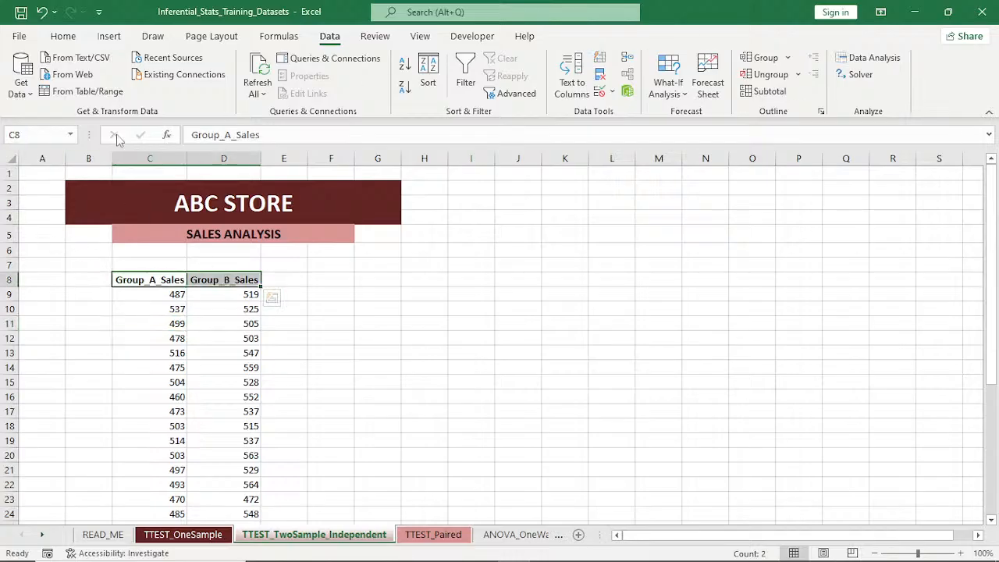
{"action": "left_click", "coordinate": [63, 35]}
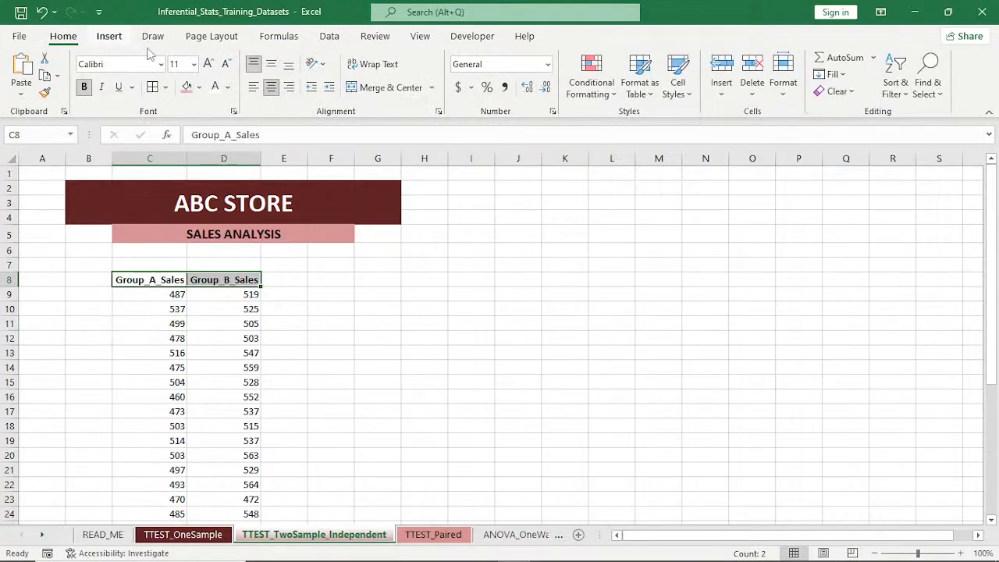
{"action": "left_click", "coordinate": [199, 86]}
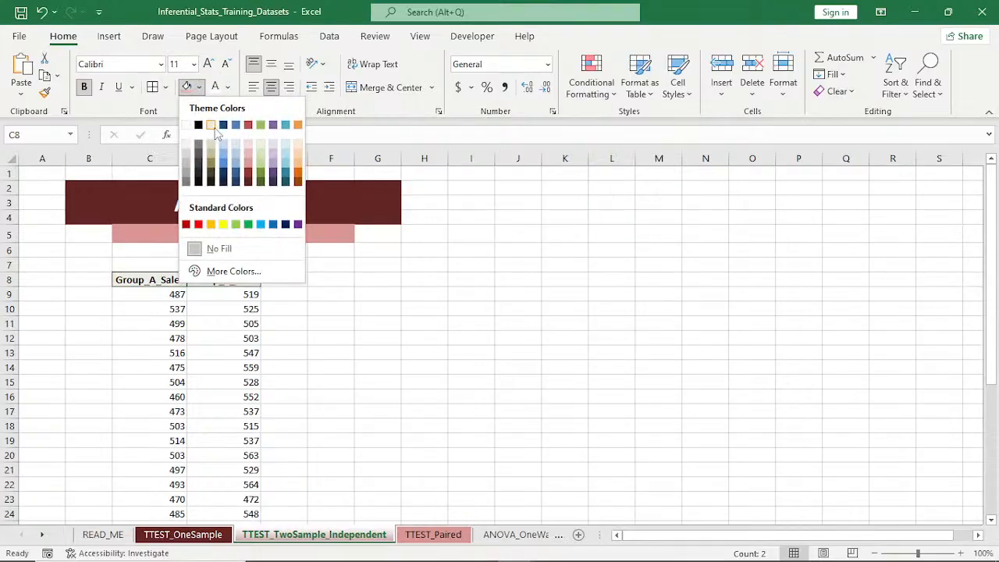
{"action": "left_click", "coordinate": [248, 181]}
{"action": "left_click", "coordinate": [215, 87]}
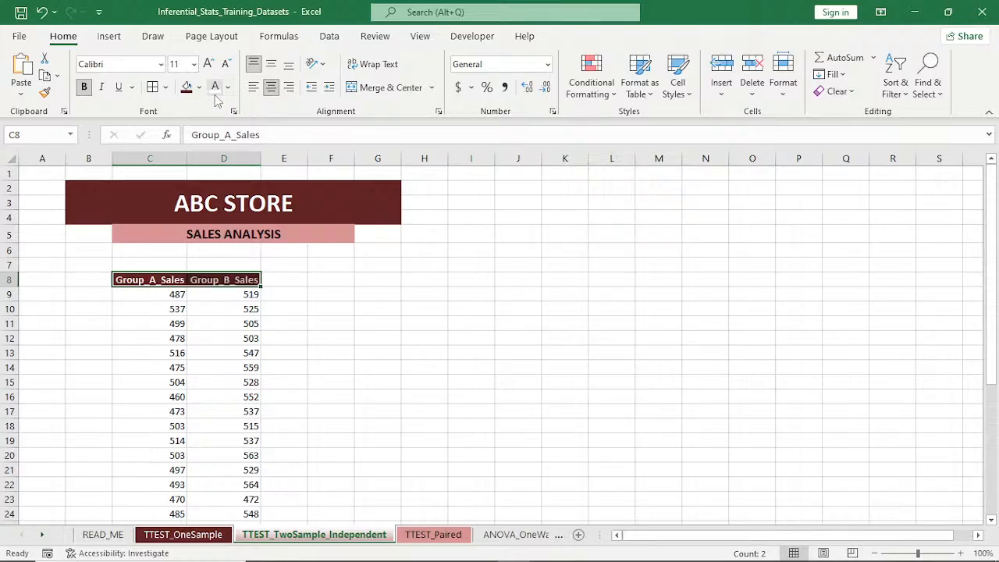
{"action": "left_click", "coordinate": [208, 64]}
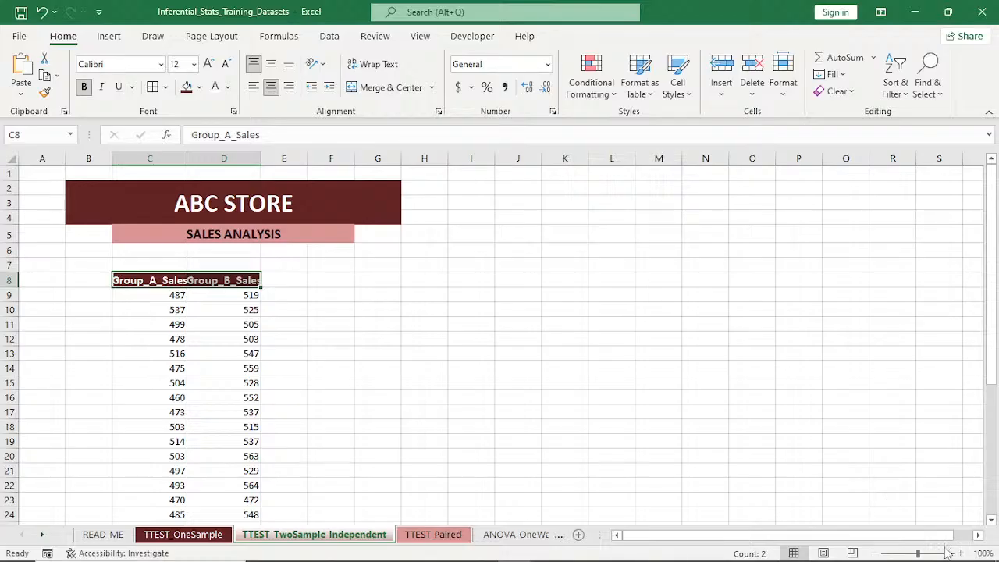
Autofit the width of all columns on the TTEST_TwoSample_Independent sheet
{"action": "left_click", "coordinate": [961, 552]}
{"action": "left_click", "coordinate": [961, 553]}
{"action": "left_click", "coordinate": [961, 553]}
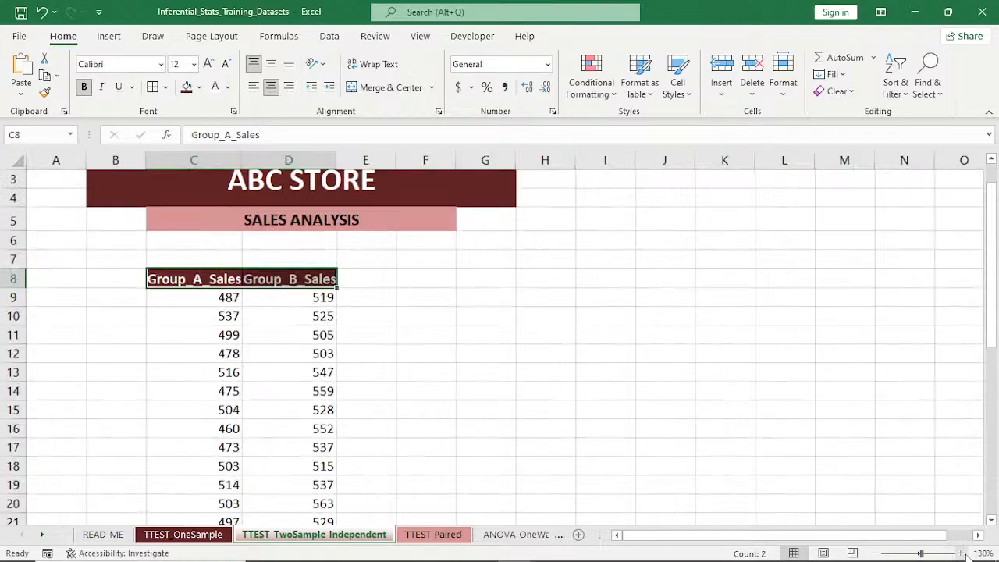
{"action": "left_click", "coordinate": [961, 553]}
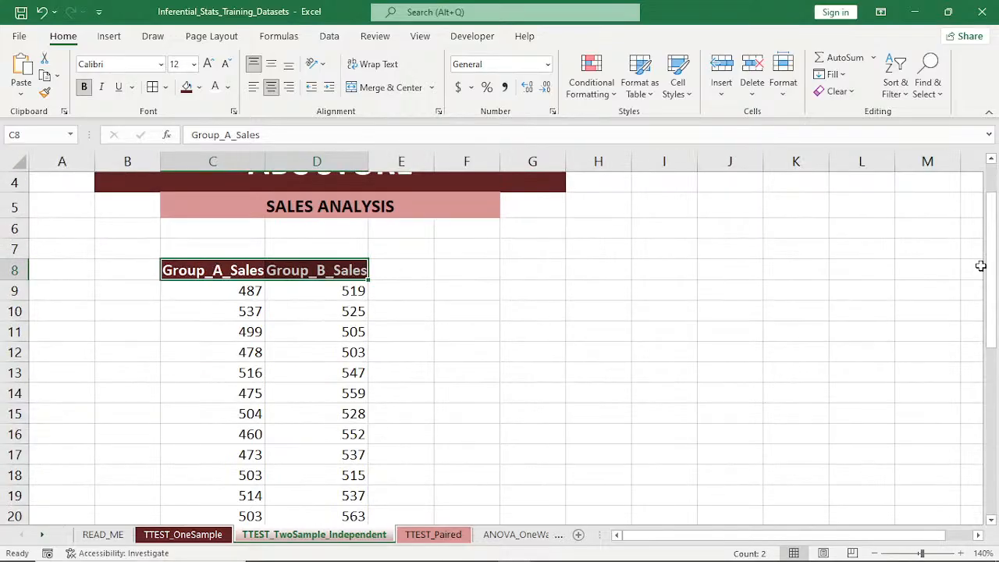
{"action": "scroll", "coordinate": [981, 266], "scroll_direction": "up", "scroll_amount": 1}
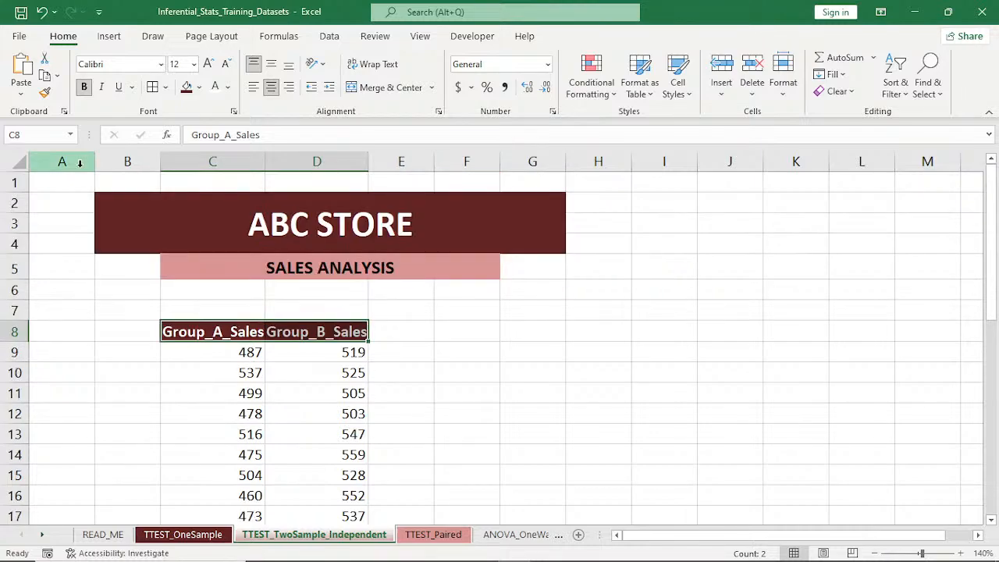
{"action": "key", "text": "ctrl+a"}
{"action": "double_click", "coordinate": [94, 161]}
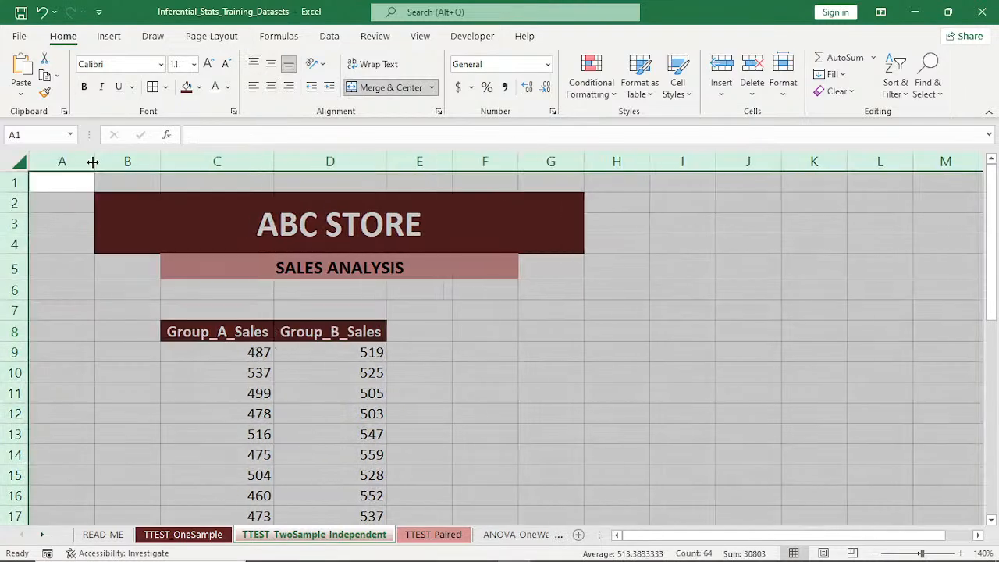
{"action": "left_click", "coordinate": [436, 357]}
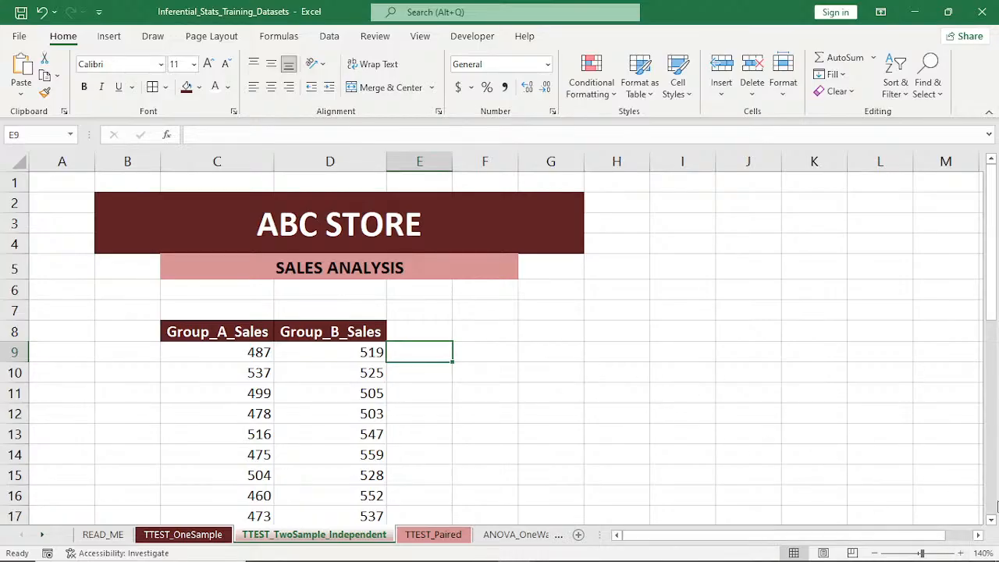
{"action": "left_click", "coordinate": [992, 520]}
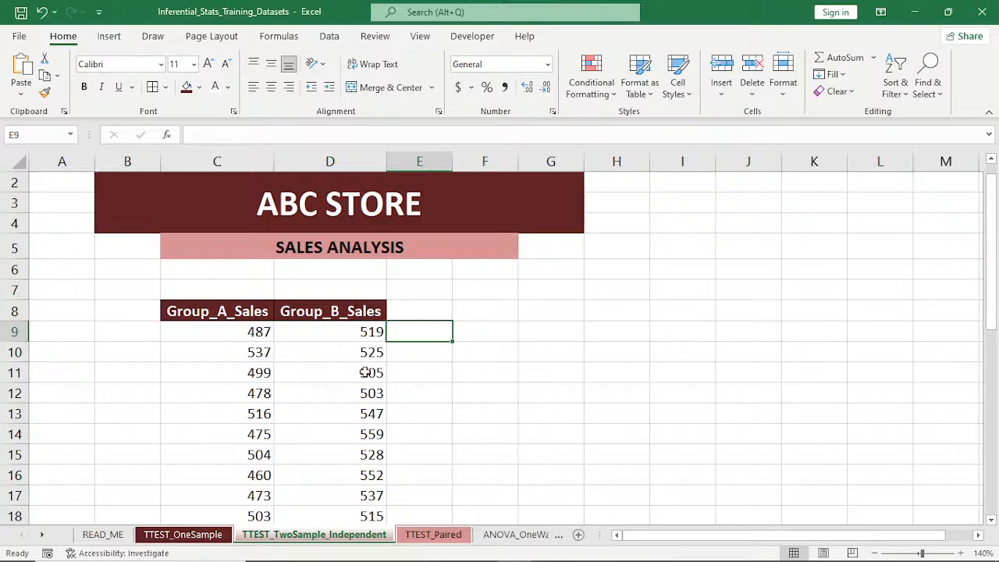
{"action": "left_click", "coordinate": [360, 313]}
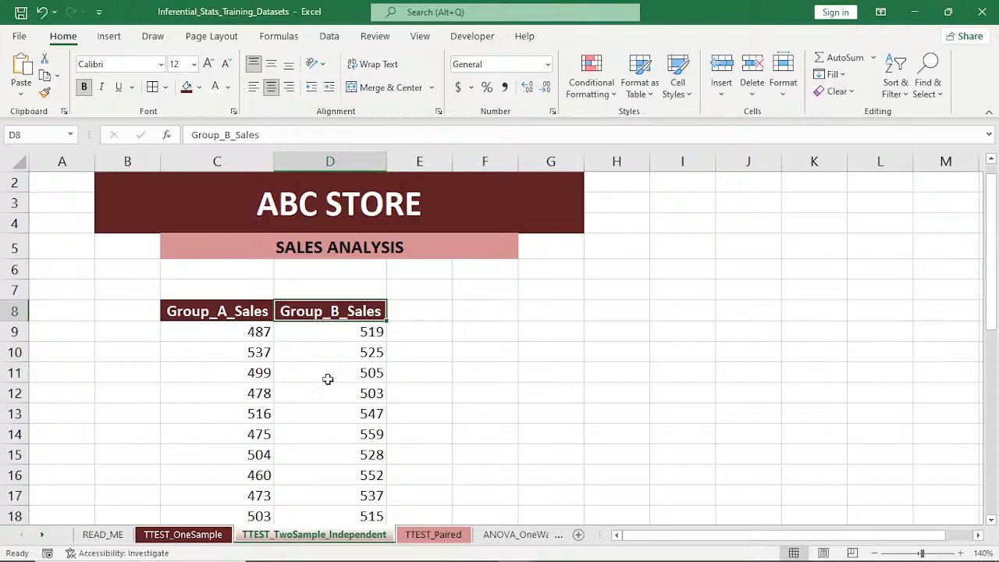
{"action": "left_click", "coordinate": [318, 414]}
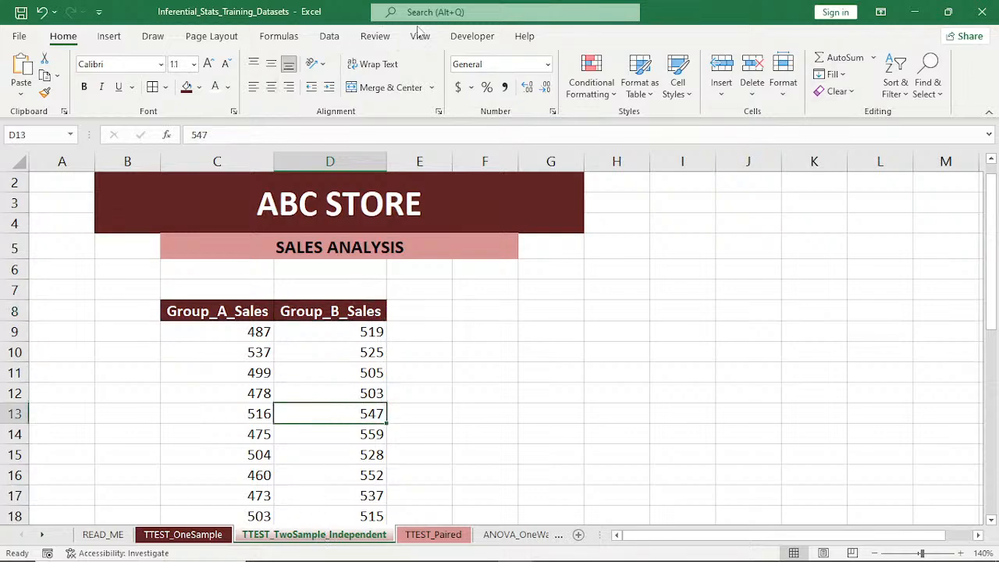
Open the t-Test: Two-Sample Assuming Equal Variances tool from the data analysis tools
{"action": "left_click", "coordinate": [329, 36]}
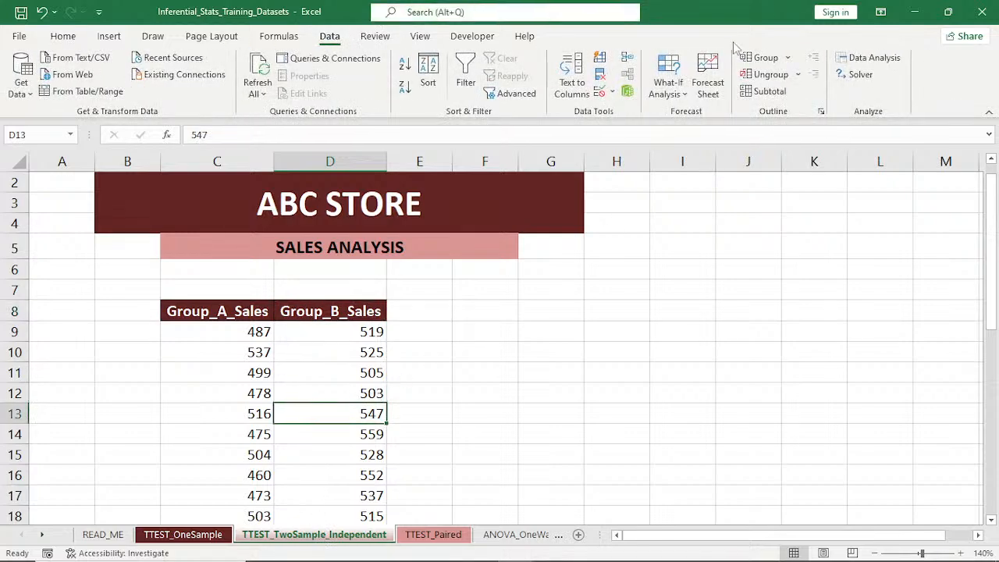
{"action": "left_click", "coordinate": [876, 61]}
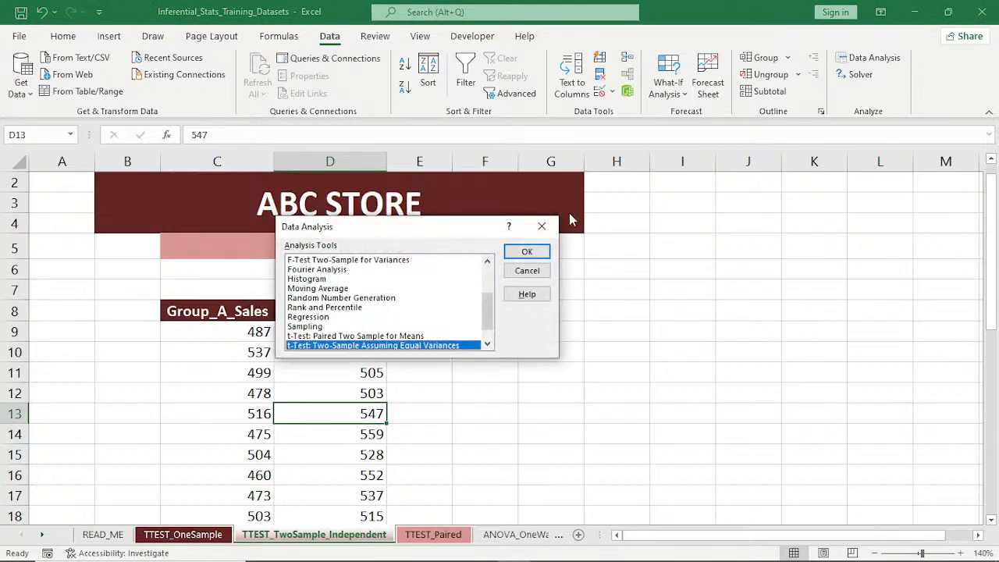
{"action": "left_click_drag", "start_coordinate": [434, 228], "coordinate": [684, 191]}
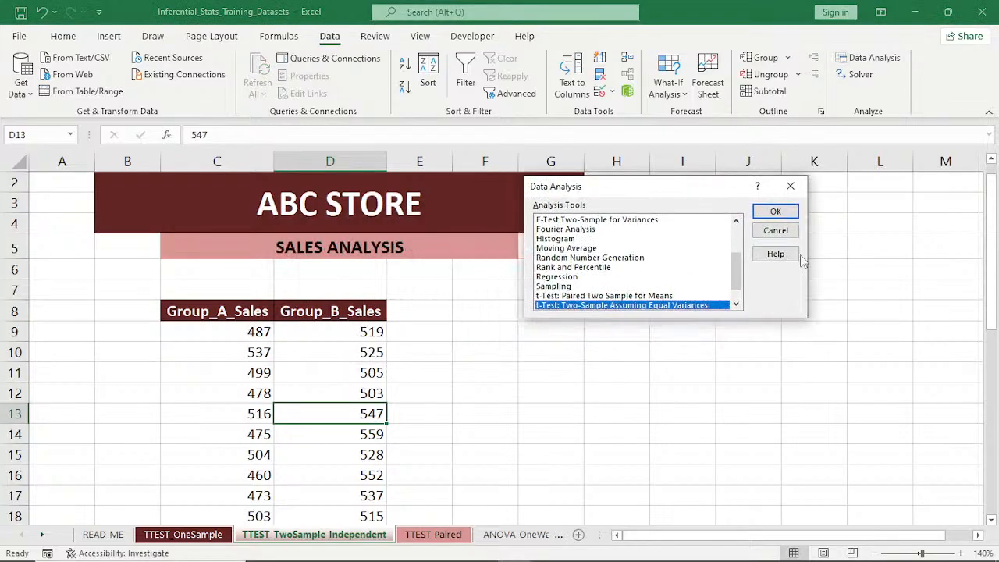
{"action": "left_click", "coordinate": [740, 308]}
{"action": "left_click", "coordinate": [740, 307]}
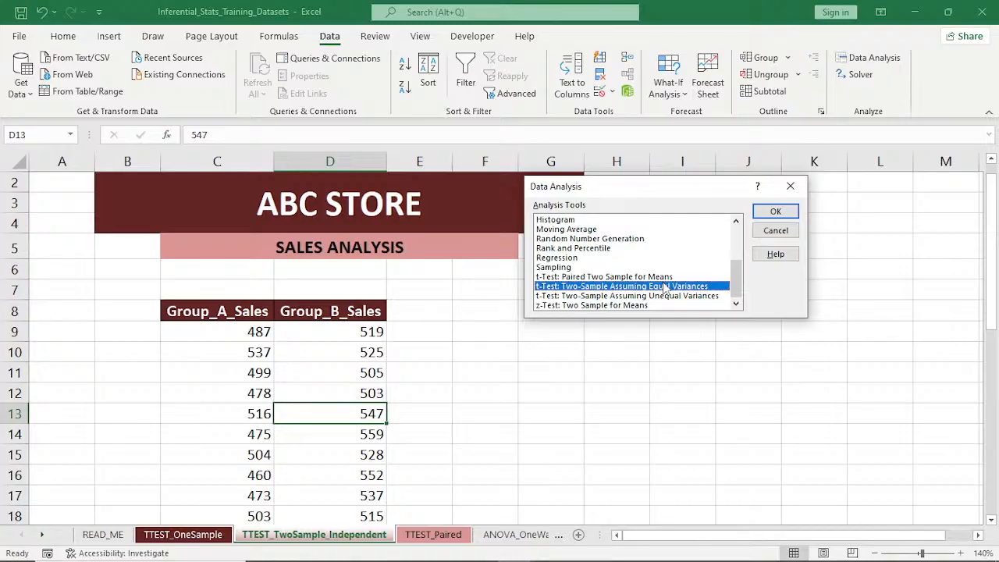
{"action": "left_click", "coordinate": [778, 212]}
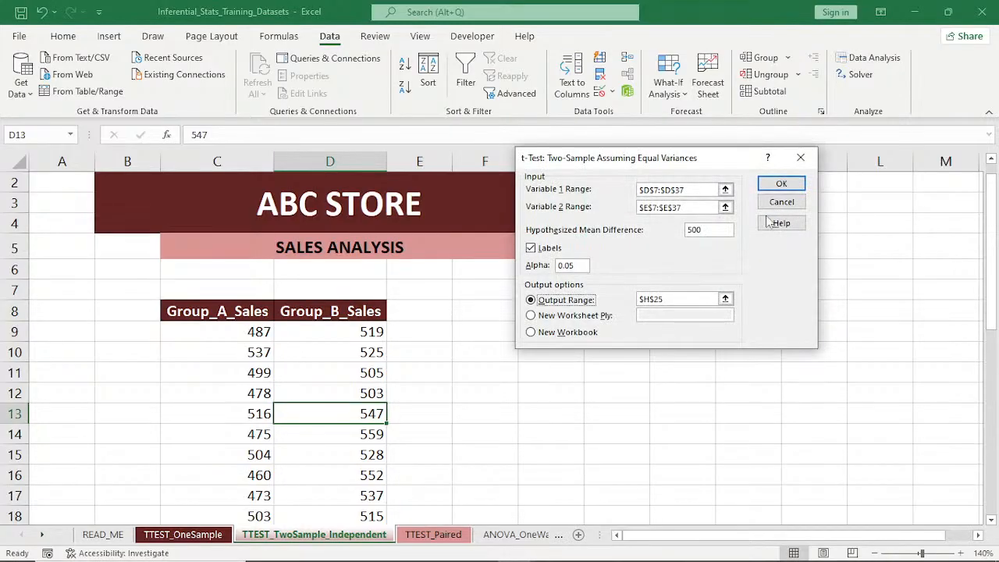
Clear both old variable ranges and set the variable 1 range to the Group_A_Sales column C8:C38, including its header
{"action": "left_click_drag", "start_coordinate": [686, 190], "coordinate": [623, 190]}
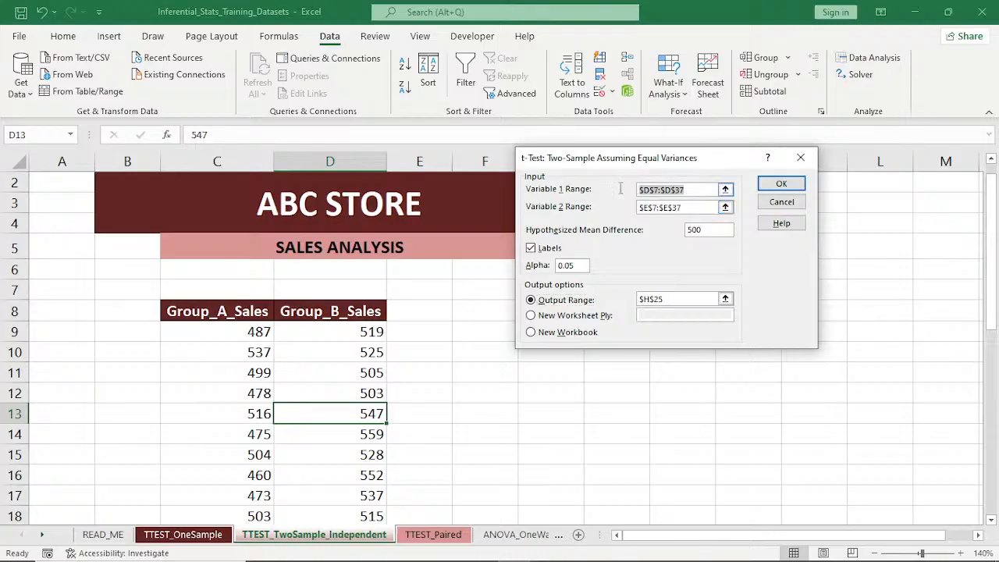
{"action": "key", "text": "Delete"}
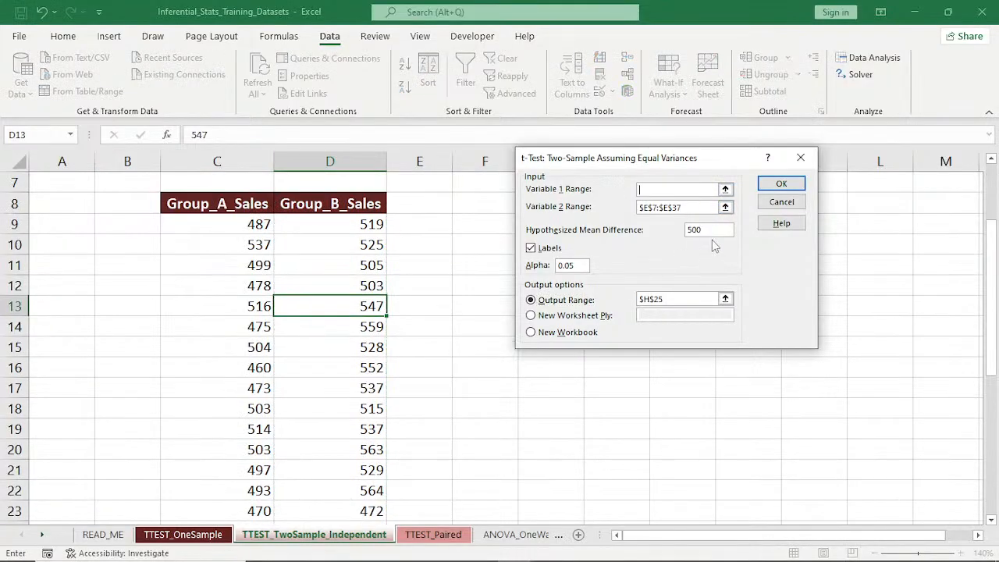
{"action": "left_click_drag", "start_coordinate": [693, 207], "coordinate": [633, 212]}
{"action": "key", "text": "Delete"}
{"action": "left_click", "coordinate": [221, 222]}
{"action": "key", "text": "BackSpace"}
{"action": "key", "text": "BackSpace"}
{"action": "key", "text": "BackSpace"}
{"action": "key", "text": "BackSpace"}
{"action": "left_click", "coordinate": [662, 190]}
{"action": "left_click", "coordinate": [241, 224]}
{"action": "left_click", "coordinate": [236, 203]}
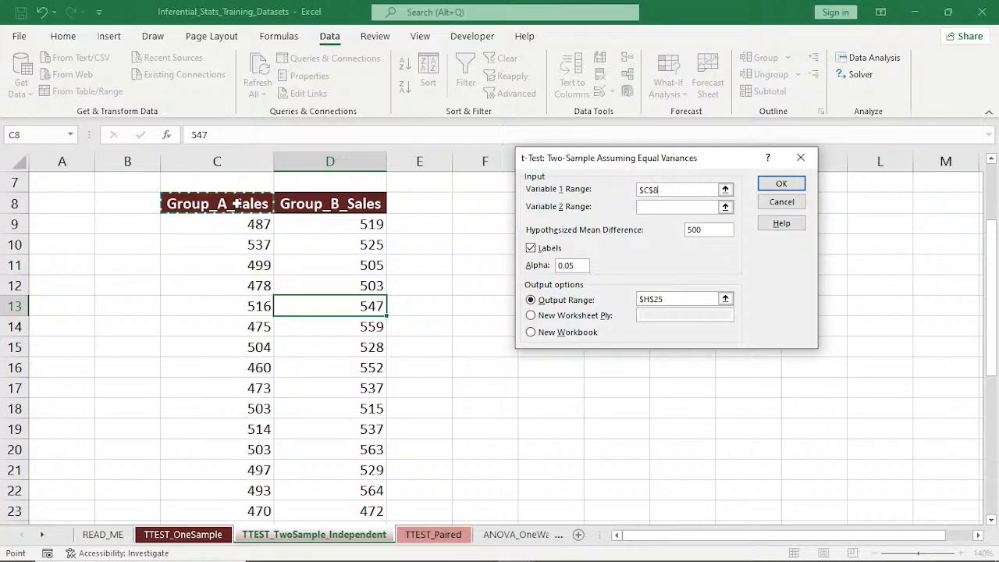
{"action": "key", "text": "ctrl+shift+Down"}
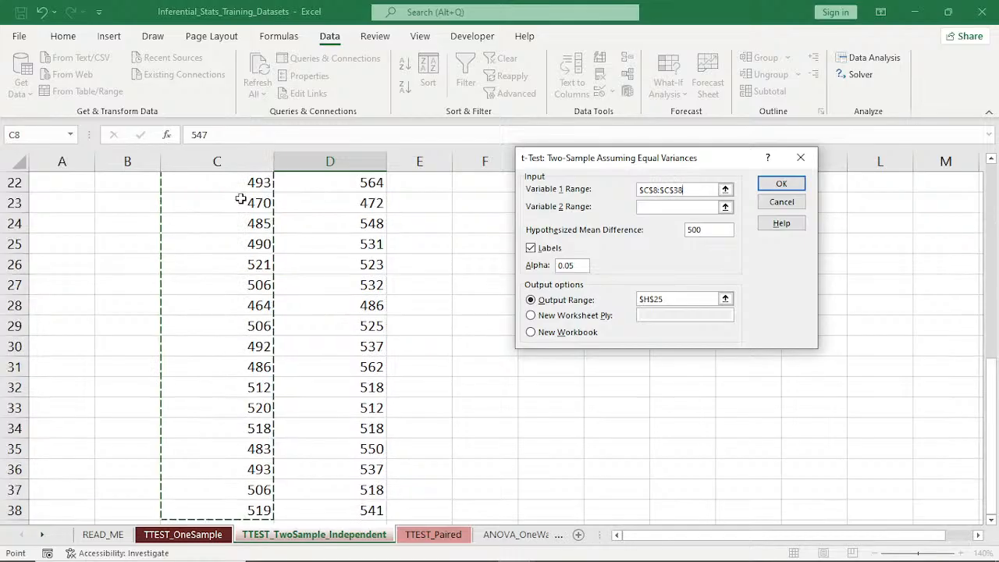
Set the variable 2 range to the Group_B_Sales column D8:D38, including its header
{"action": "left_click", "coordinate": [654, 207]}
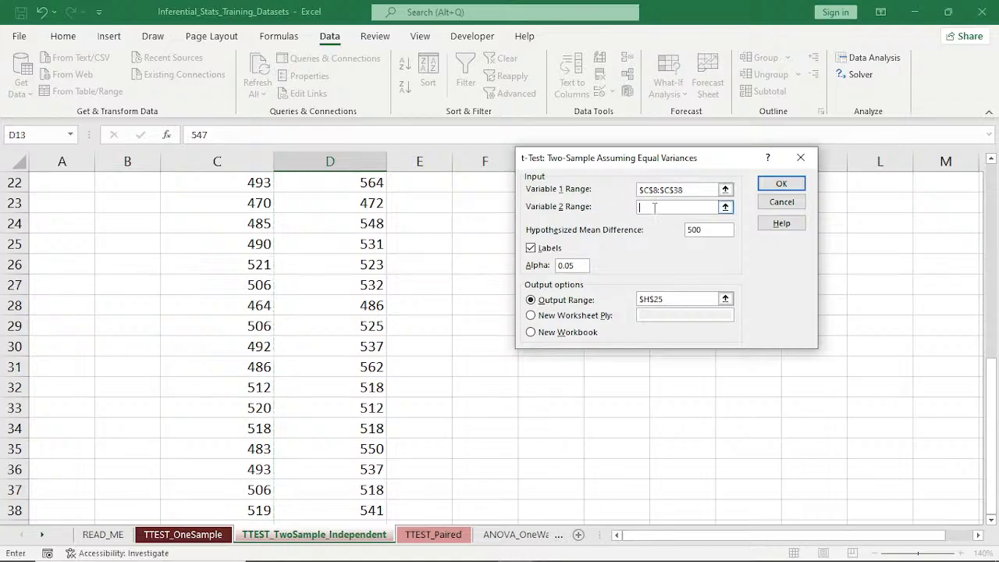
{"action": "left_click_drag", "start_coordinate": [994, 400], "coordinate": [993, 205]}
{"action": "left_click", "coordinate": [350, 334]}
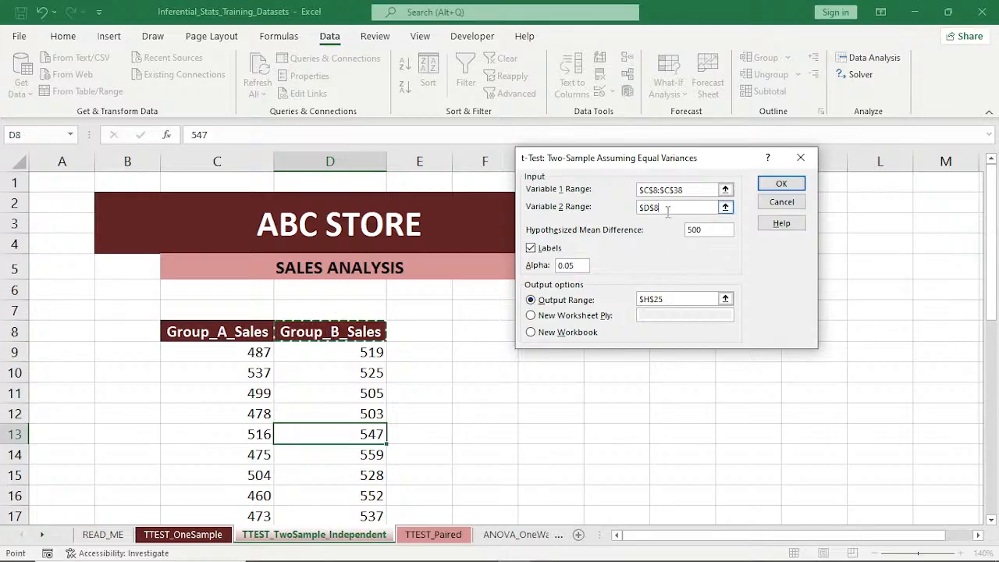
{"action": "key", "text": "ctrl+shift+Down"}
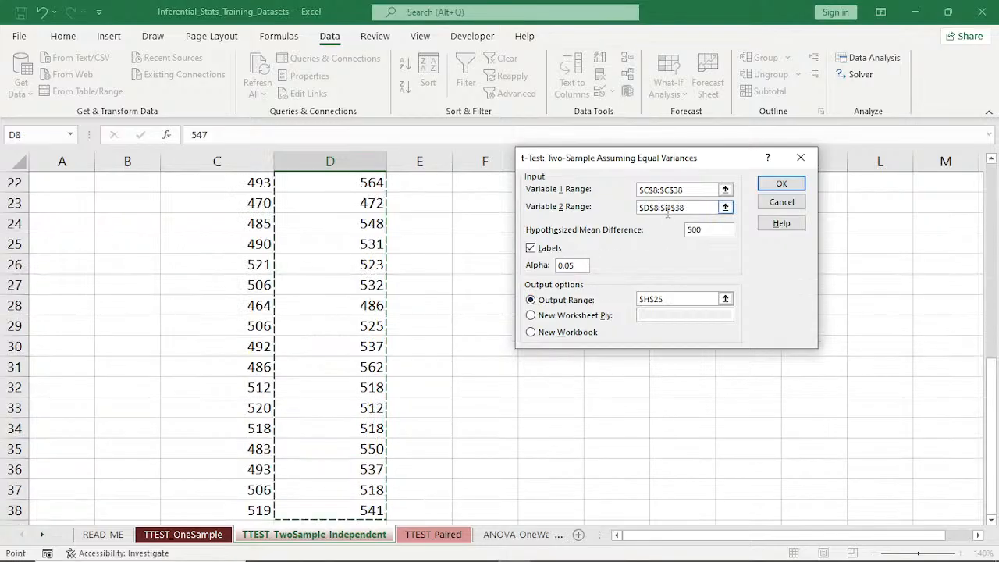
Set the hypothesized mean difference to 0 for the equal-variances t-test
{"action": "left_click", "coordinate": [703, 228]}
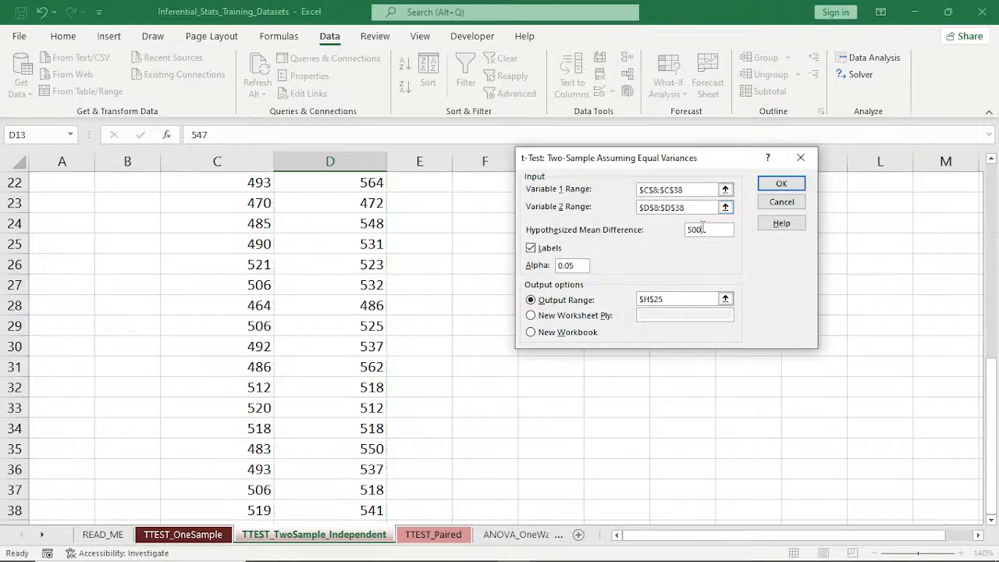
{"action": "key", "text": "BackSpace"}
{"action": "key", "text": "BackSpace"}
{"action": "key", "text": "BackSpace"}
{"action": "type", "text": "0"}
{"action": "left_click_drag", "start_coordinate": [694, 166], "coordinate": [430, 277]}
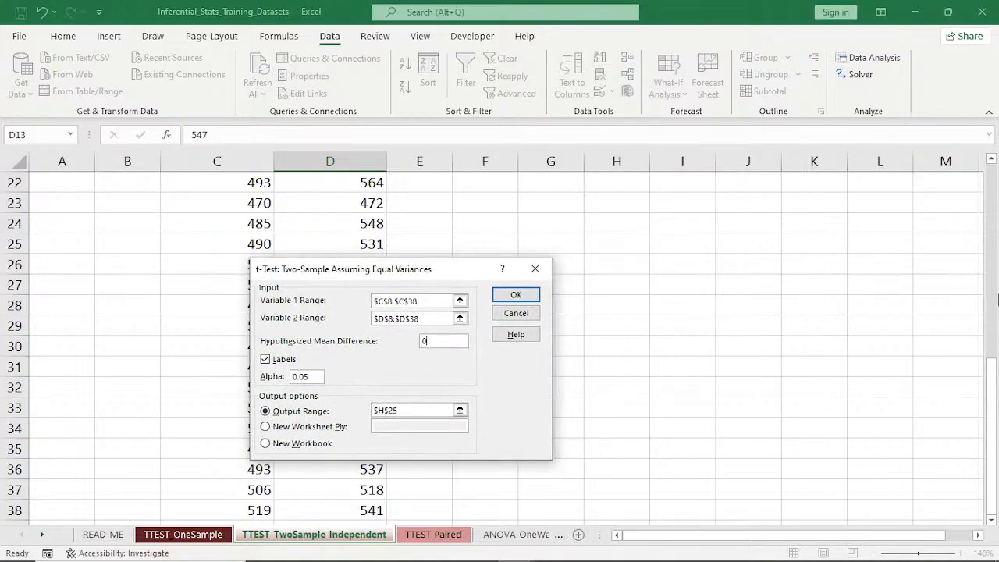
{"action": "type", "text": "5"}
Set the output range to start at F8 and run the equal-variances t-test on the two sales groups
{"action": "left_click_drag", "start_coordinate": [397, 412], "coordinate": [369, 412]}
{"action": "key", "text": "BackSpace"}
{"action": "left_click_drag", "start_coordinate": [993, 406], "coordinate": [993, 257]}
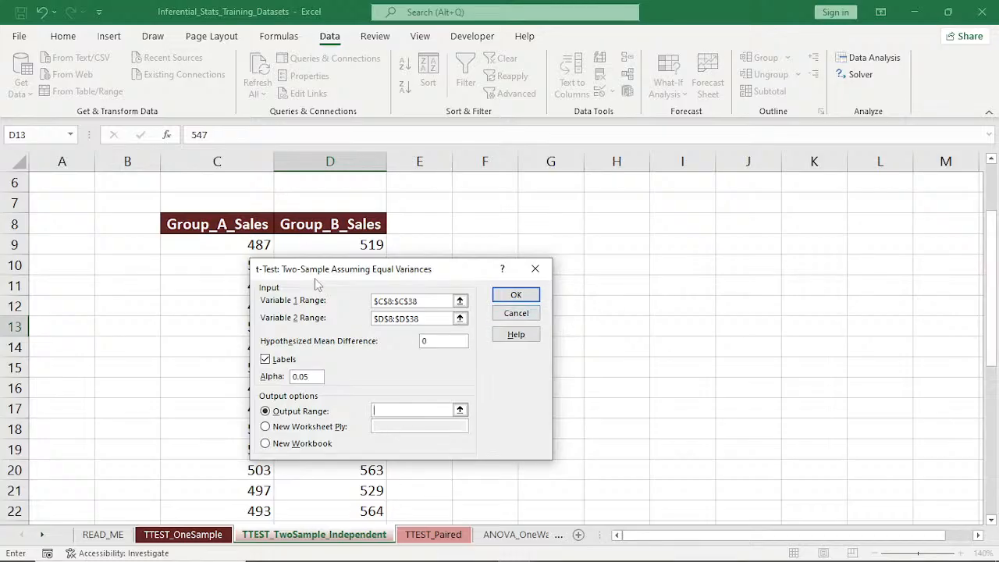
{"action": "left_click_drag", "start_coordinate": [344, 269], "coordinate": [212, 253]}
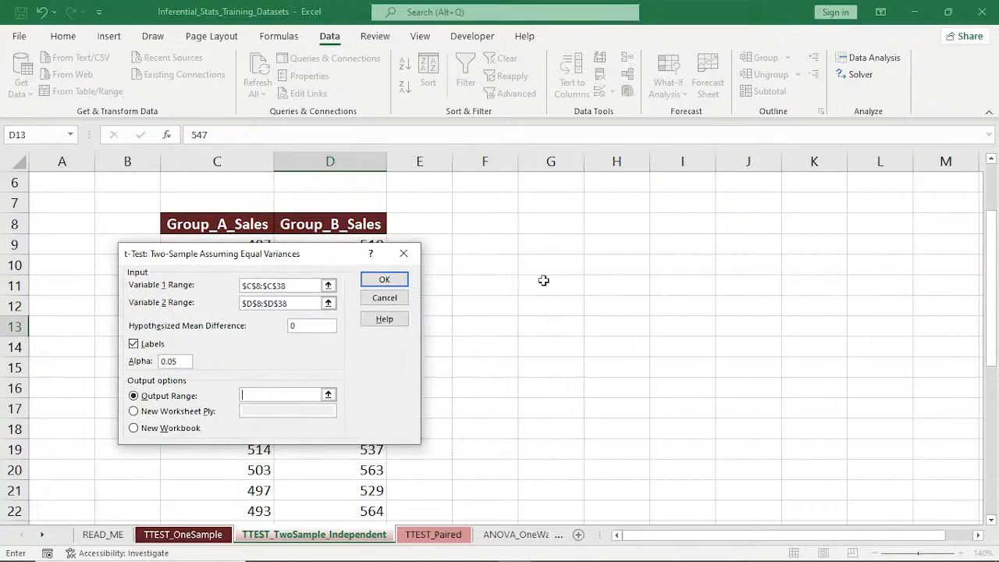
{"action": "left_click", "coordinate": [486, 226]}
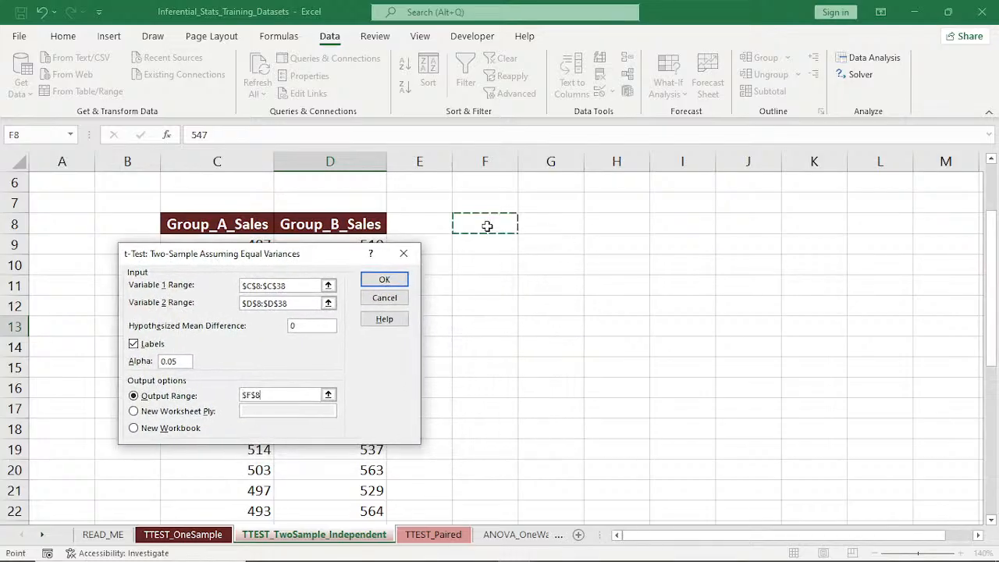
{"action": "left_click", "coordinate": [397, 281]}
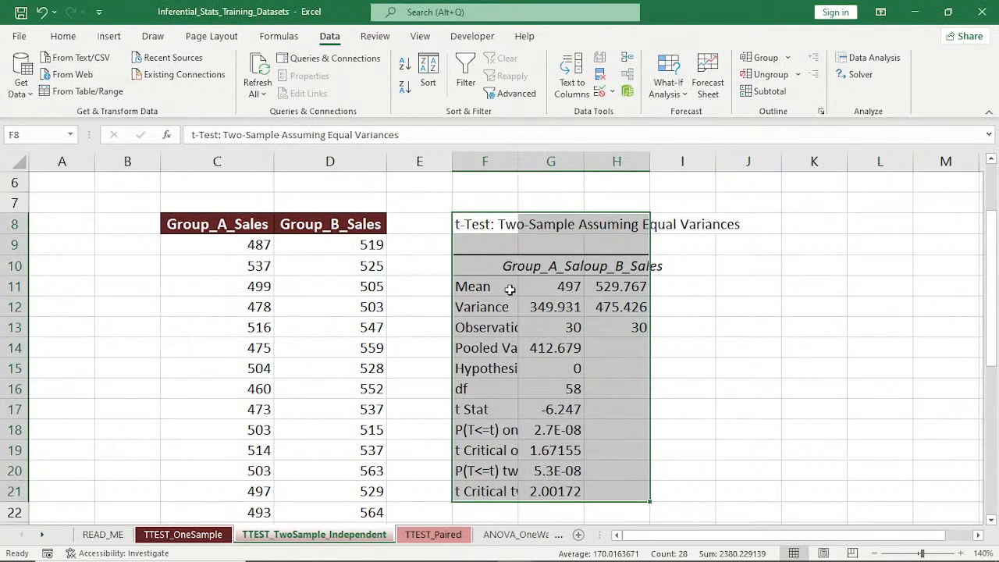
Autofit columns F, G and H to the t-test output
{"action": "double_click", "coordinate": [650, 161]}
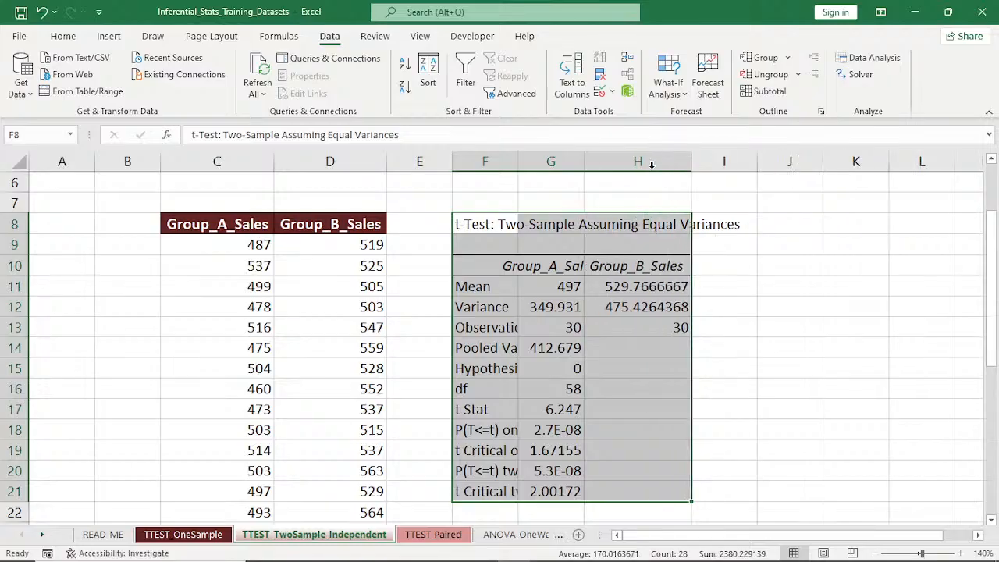
{"action": "double_click", "coordinate": [584, 161]}
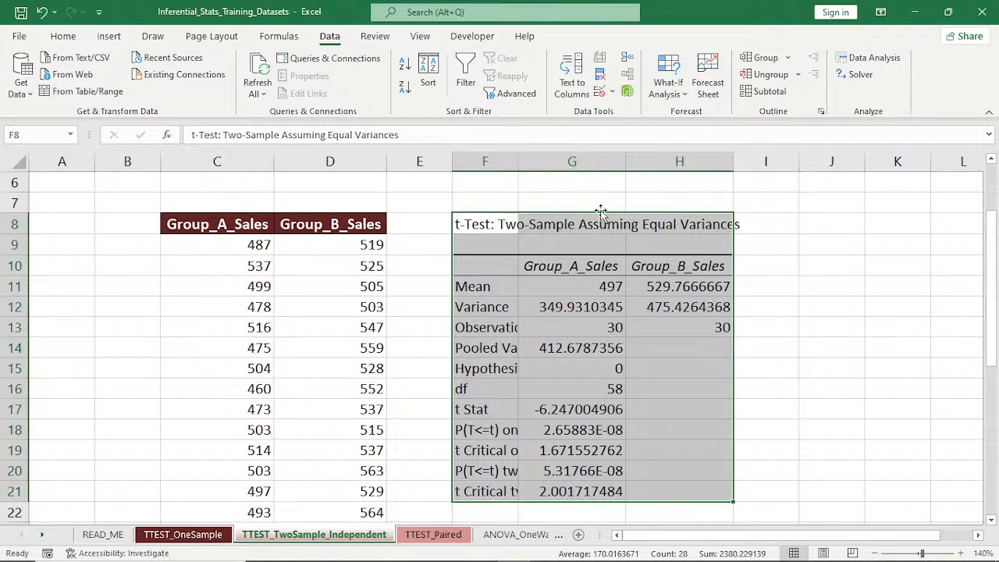
{"action": "double_click", "coordinate": [515, 163]}
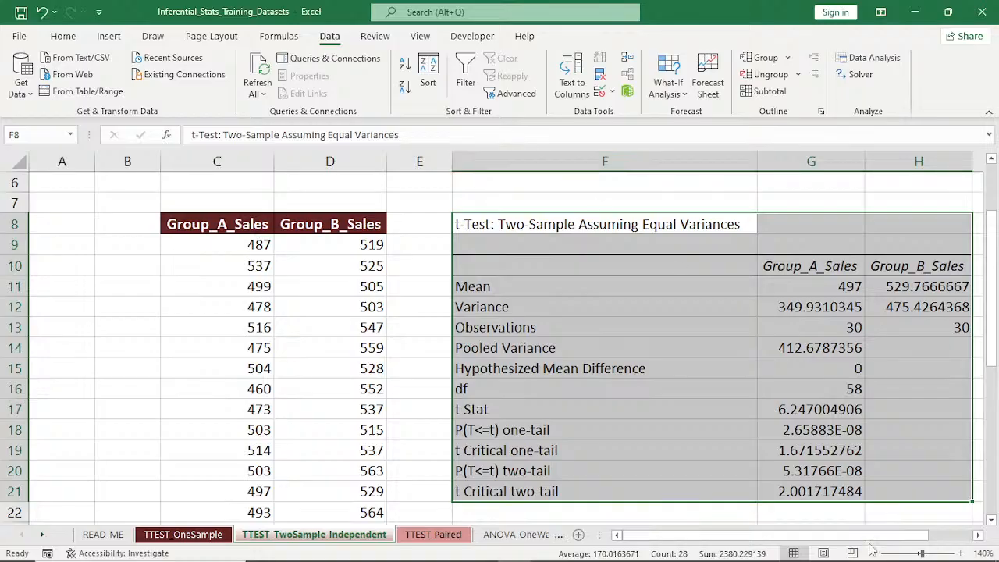
Narrow column F to fit the t-test labels and inspect the one-tail and two-tail P(T<=t) rows
{"action": "left_click_drag", "start_coordinate": [753, 167], "coordinate": [653, 163]}
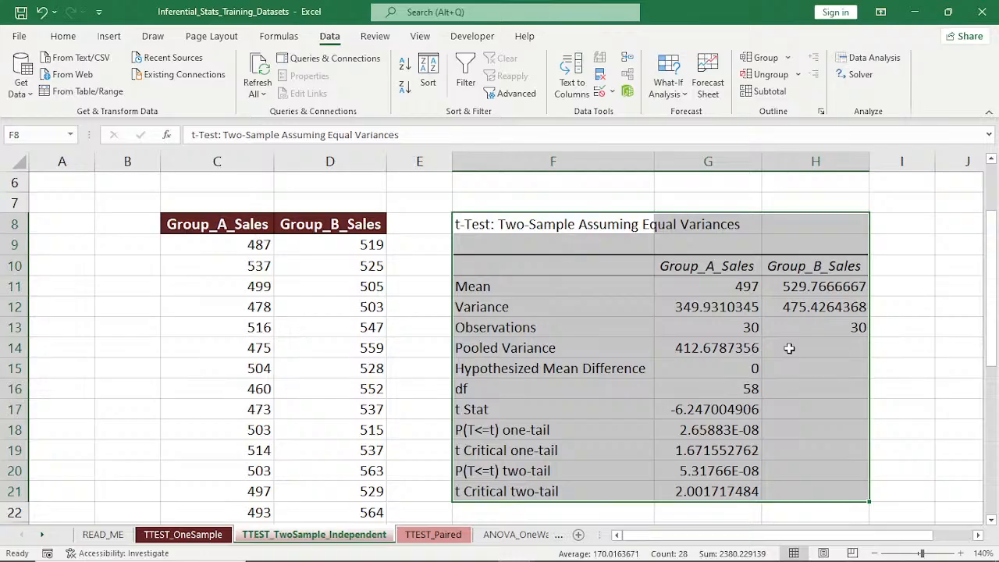
{"action": "left_click", "coordinate": [460, 471]}
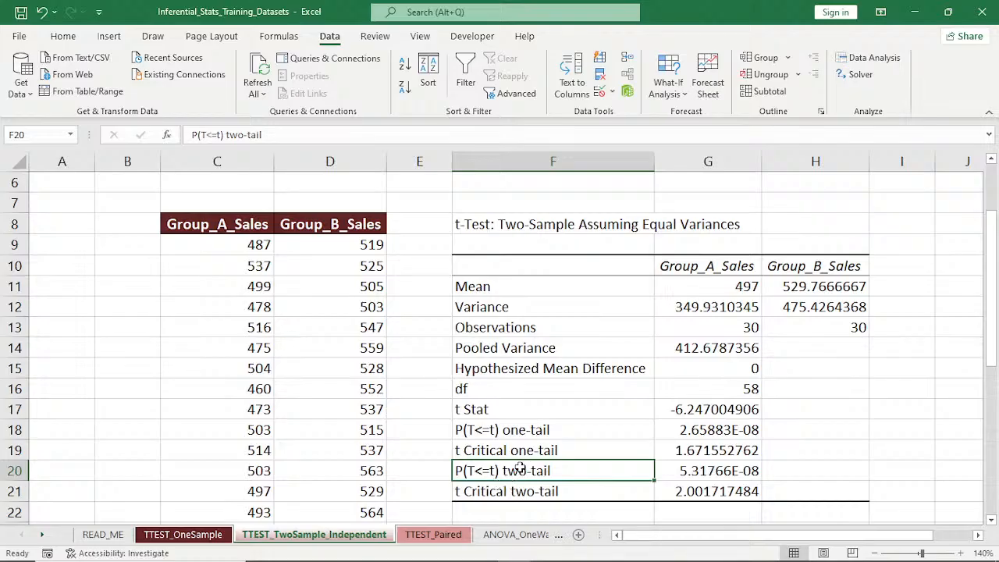
{"action": "left_click", "coordinate": [486, 430]}
{"action": "left_click", "coordinate": [732, 475]}
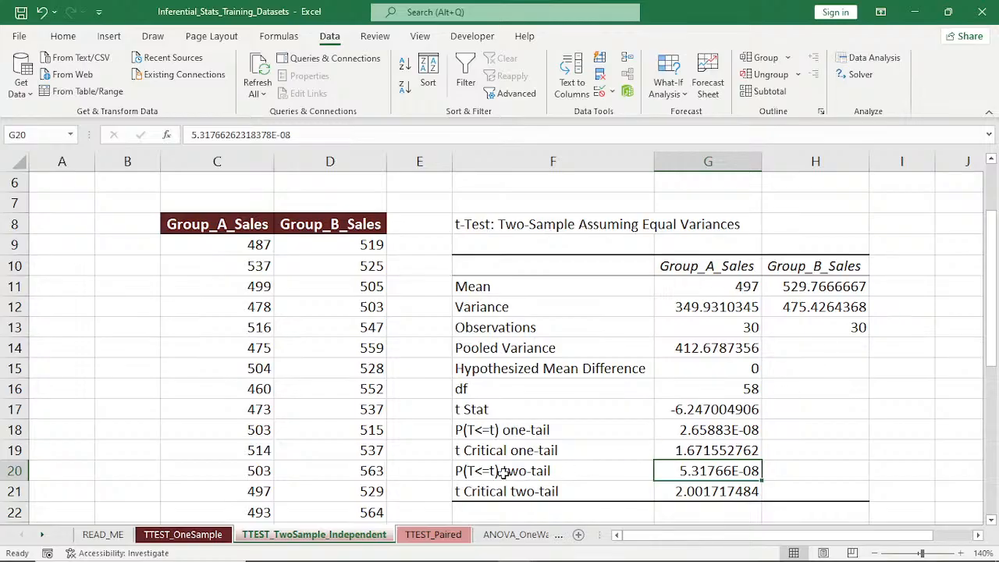
Shade the P(T<=t) two-tail label and value in F20:G20 with a light red fill
{"action": "left_click_drag", "start_coordinate": [468, 474], "coordinate": [737, 471]}
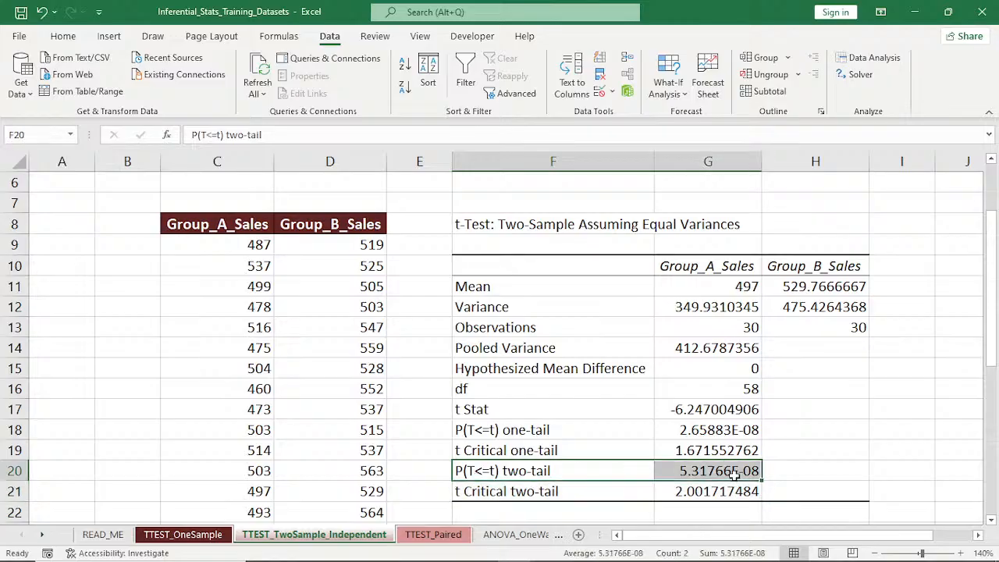
{"action": "left_click", "coordinate": [64, 36]}
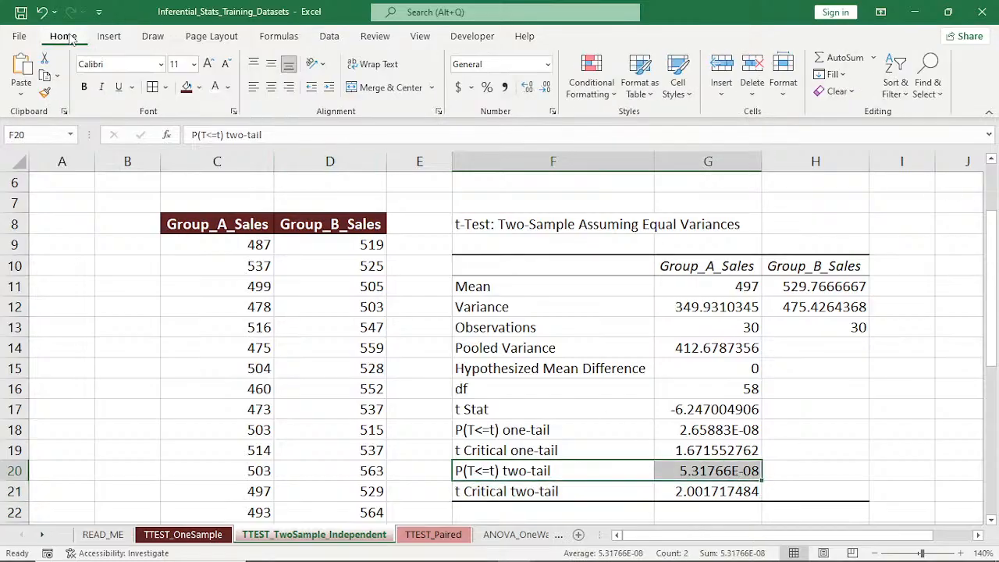
{"action": "left_click", "coordinate": [200, 87]}
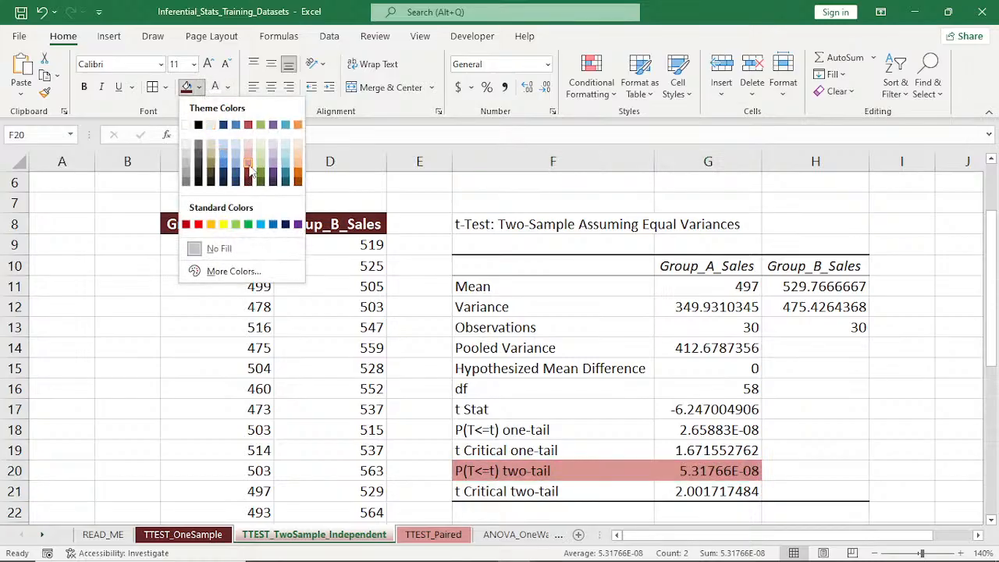
{"action": "left_click", "coordinate": [248, 164]}
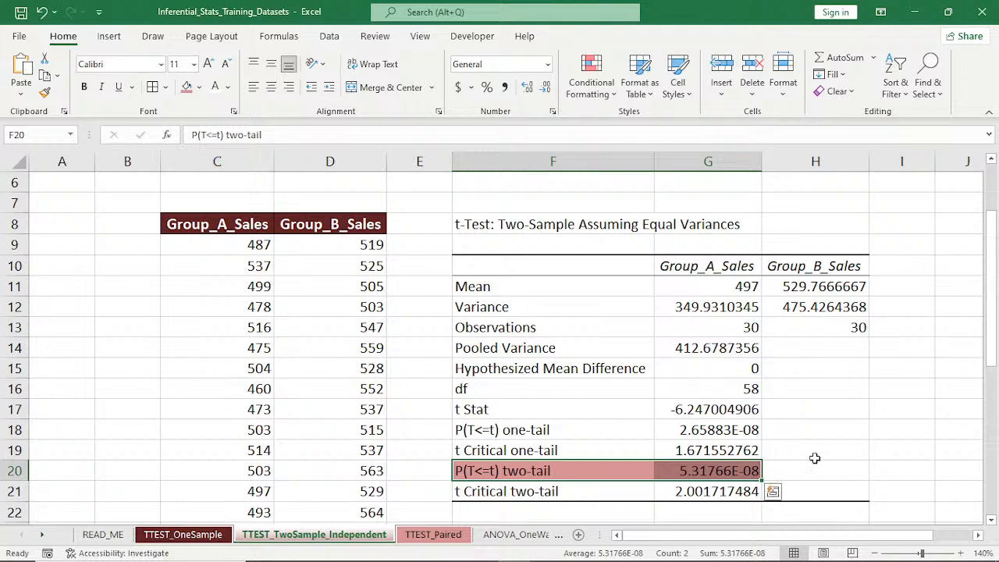
{"action": "left_click", "coordinate": [860, 477]}
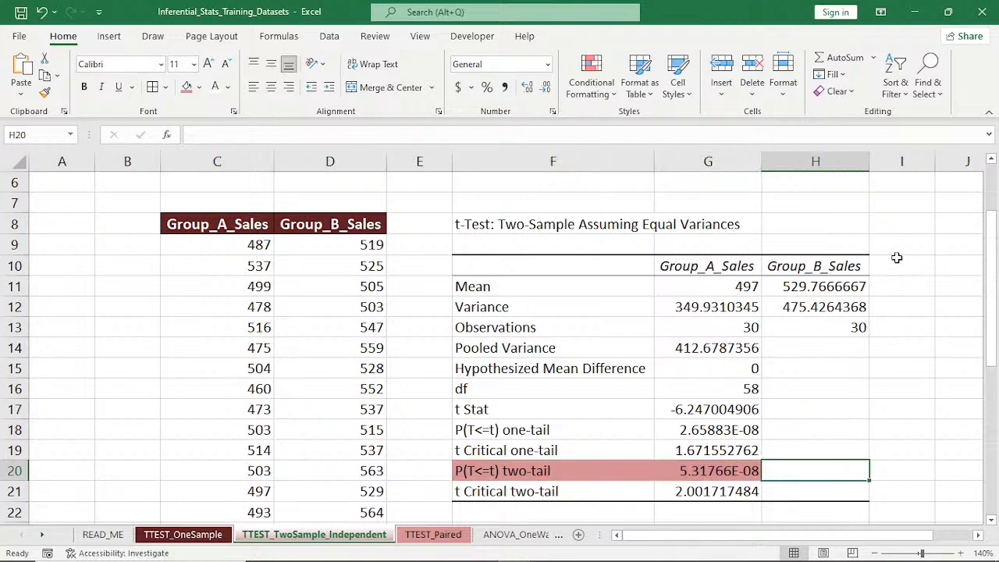
Enlarge the sheet to 180% and examine the p-value rows of the t-test output
{"action": "left_click", "coordinate": [893, 202]}
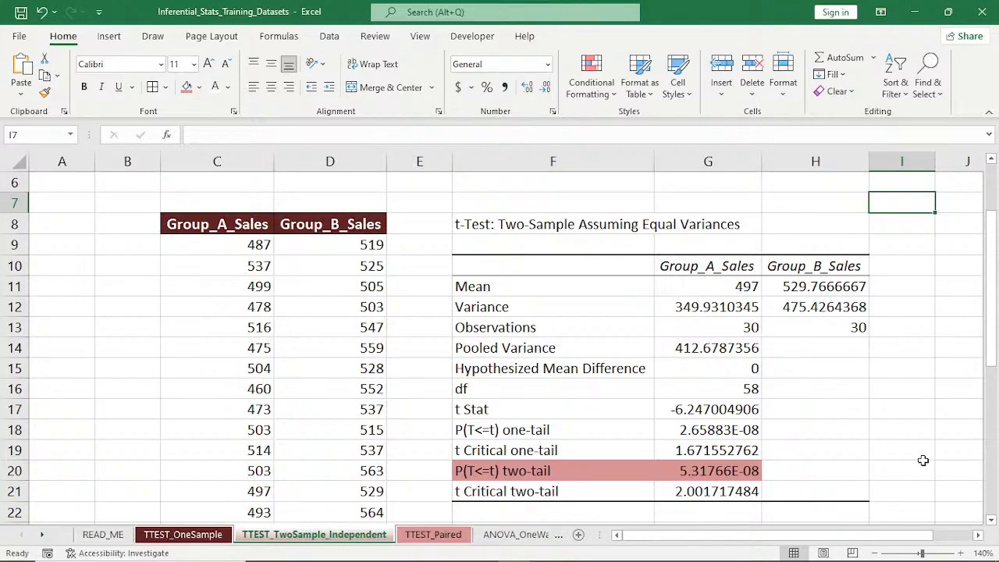
{"action": "left_click", "coordinate": [962, 554]}
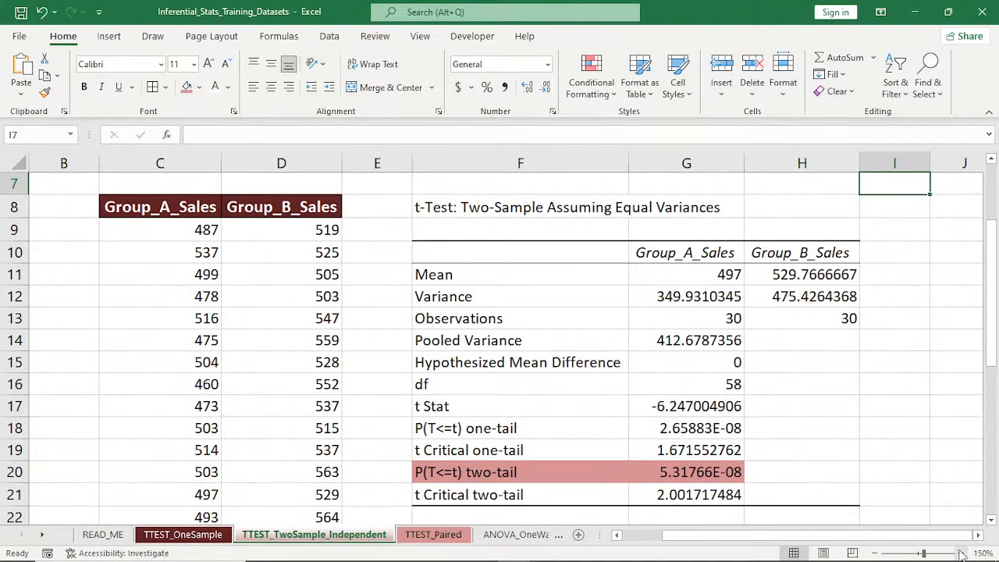
{"action": "left_click", "coordinate": [962, 554]}
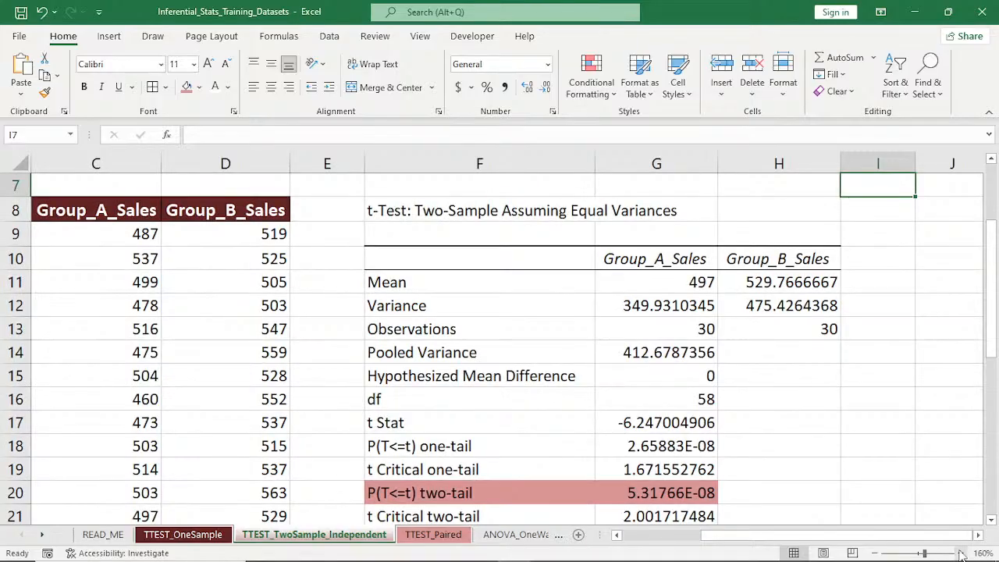
{"action": "left_click", "coordinate": [962, 554]}
{"action": "scroll", "coordinate": [986, 553], "scroll_direction": "down", "scroll_amount": 2}
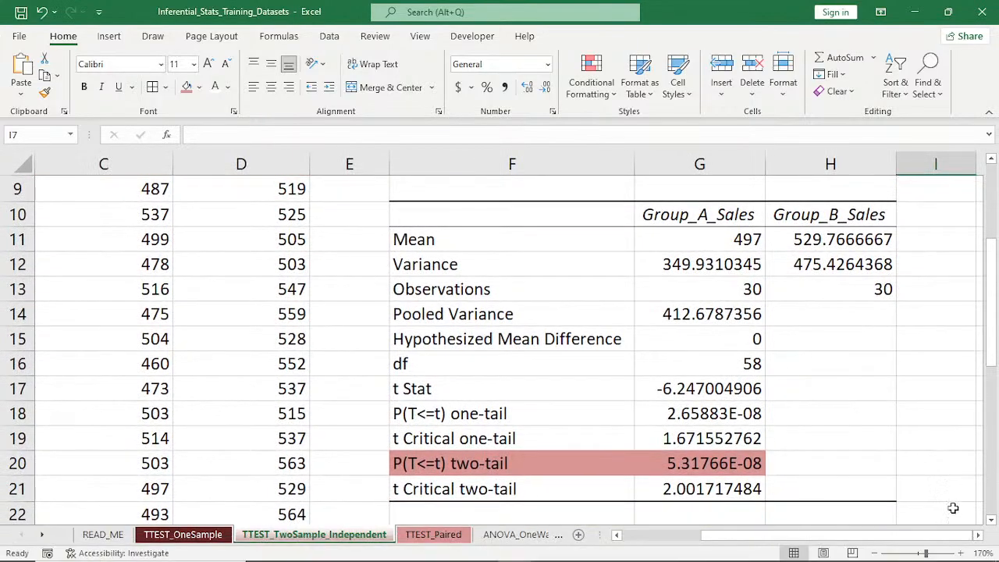
{"action": "left_click", "coordinate": [962, 554]}
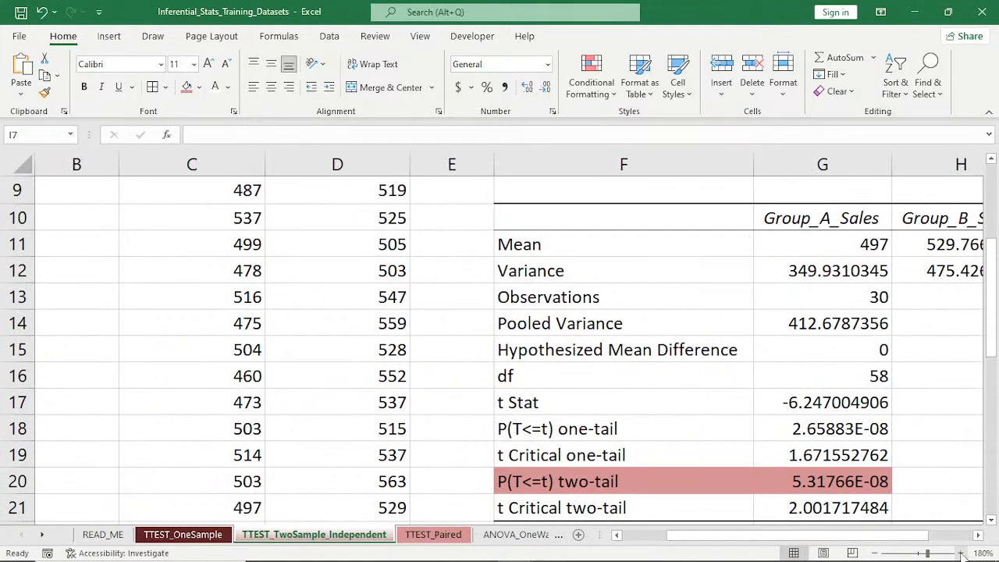
{"action": "left_click", "coordinate": [991, 520]}
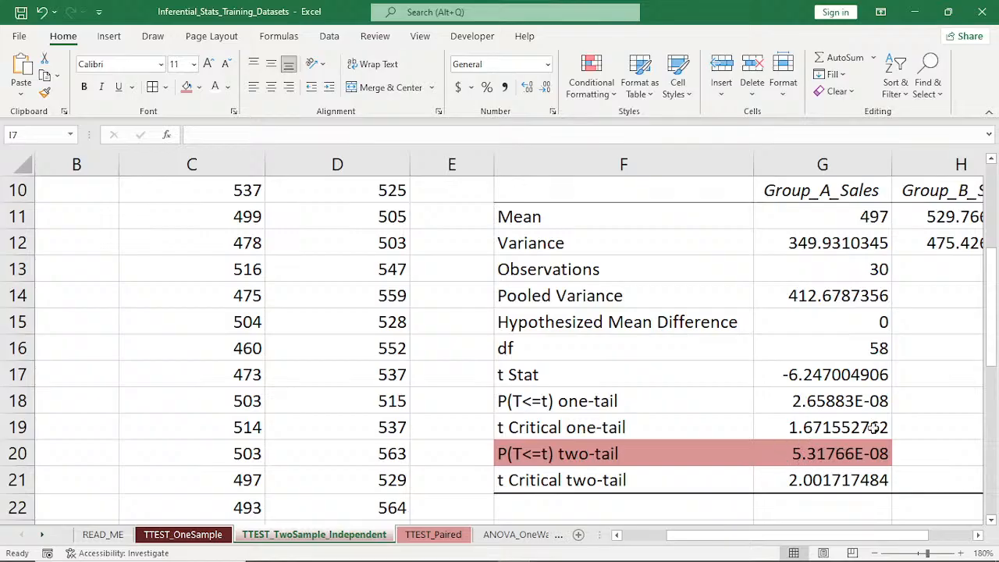
{"action": "left_click", "coordinate": [912, 398]}
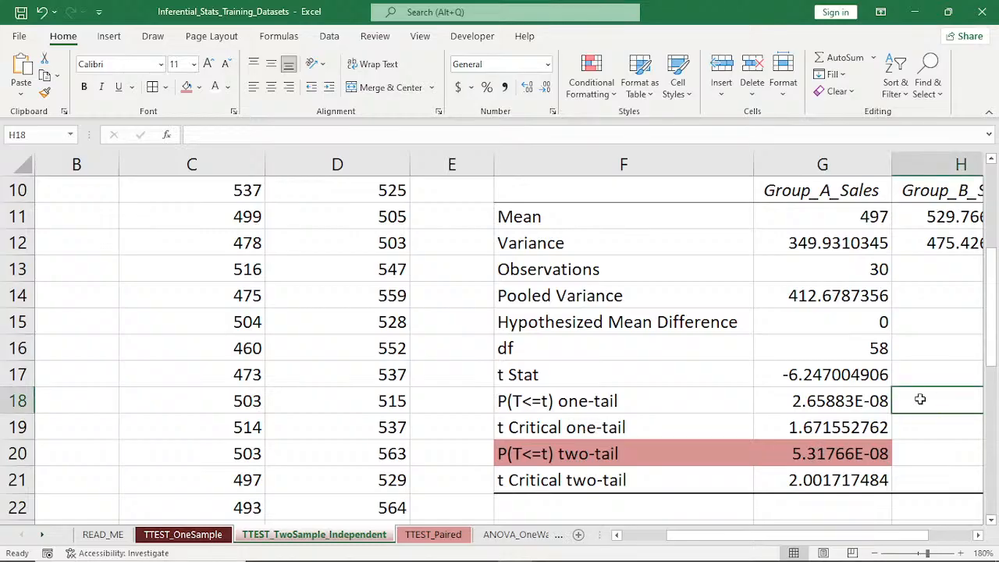
{"action": "type", "text": "0"}
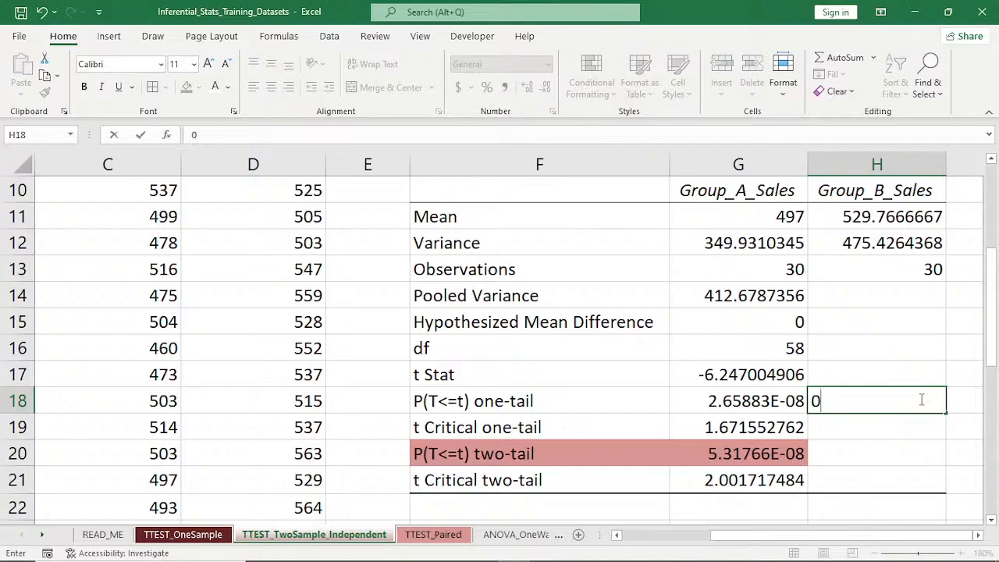
{"action": "left_click", "coordinate": [801, 159]}
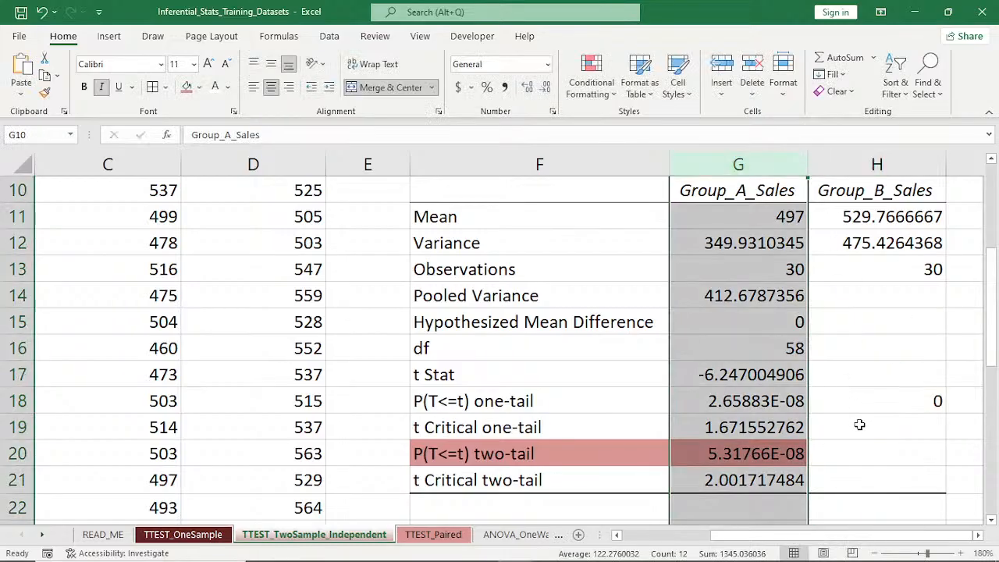
{"action": "left_click", "coordinate": [887, 403]}
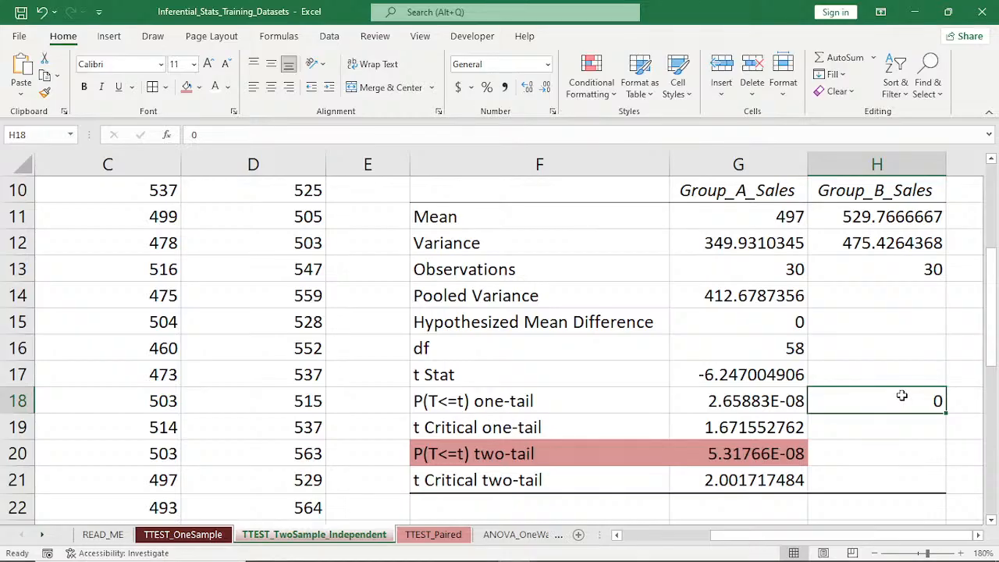
{"action": "type", "text": "0."}
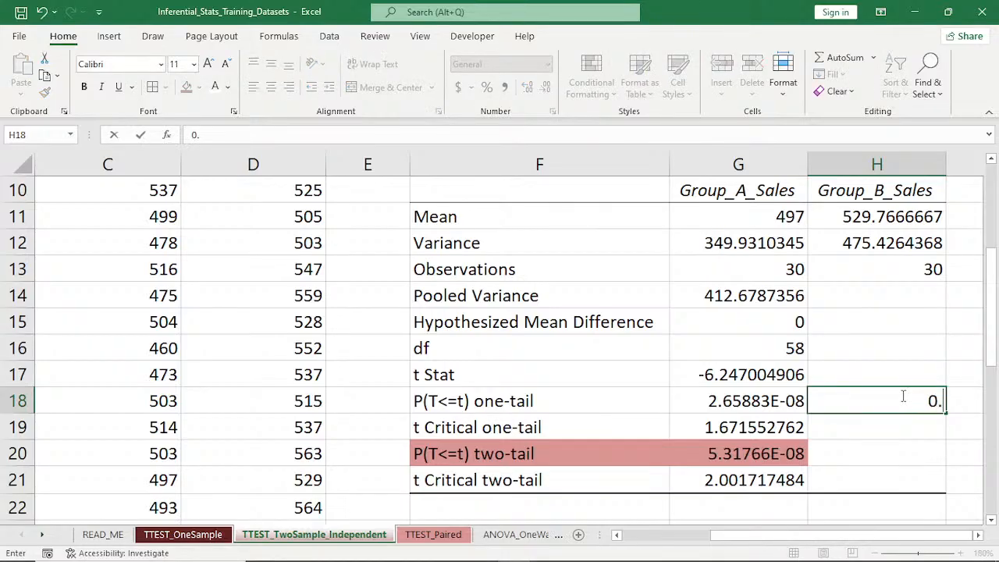
{"action": "type", "text": "000000"}
{"action": "key", "text": "BackSpace"}
{"action": "key", "text": "BackSpace"}
{"action": "key", "text": "BackSpace"}
{"action": "key", "text": "BackSpace"}
{"action": "key", "text": "BackSpace"}
{"action": "key", "text": "BackSpace"}
{"action": "key", "text": "BackSpace"}
{"action": "key", "text": "BackSpace"}
{"action": "key", "text": "Return"}
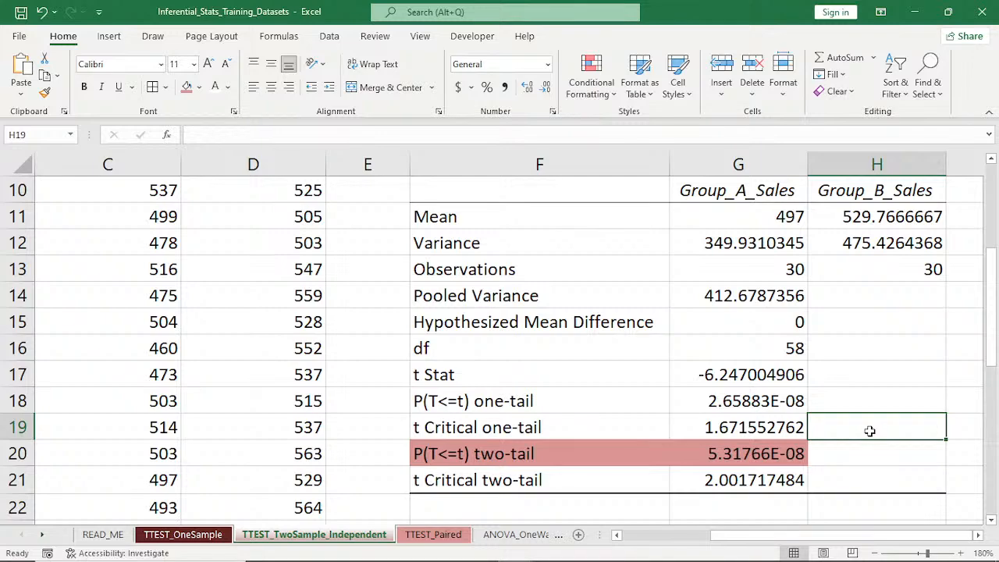
Write the two-tail p-value as the text "5.318 * 10^-8" in cell H19
{"action": "type", "text": "5"}
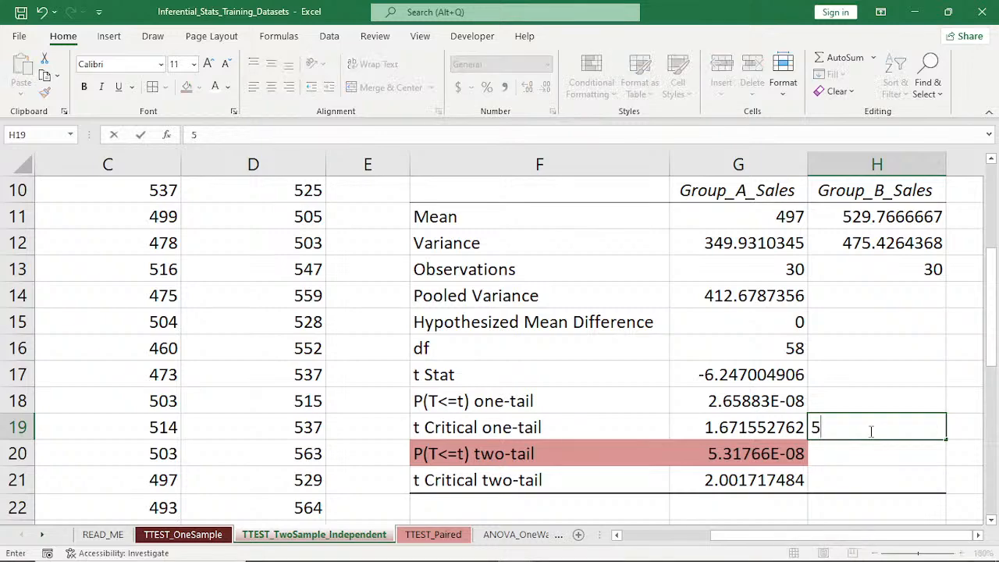
{"action": "type", "text": ".3"}
{"action": "type", "text": "1"}
{"action": "type", "text": "8 "}
{"action": "type", "text": "*"}
{"action": "type", "text": " 1"}
{"action": "type", "text": "o"}
{"action": "type", "text": "^"}
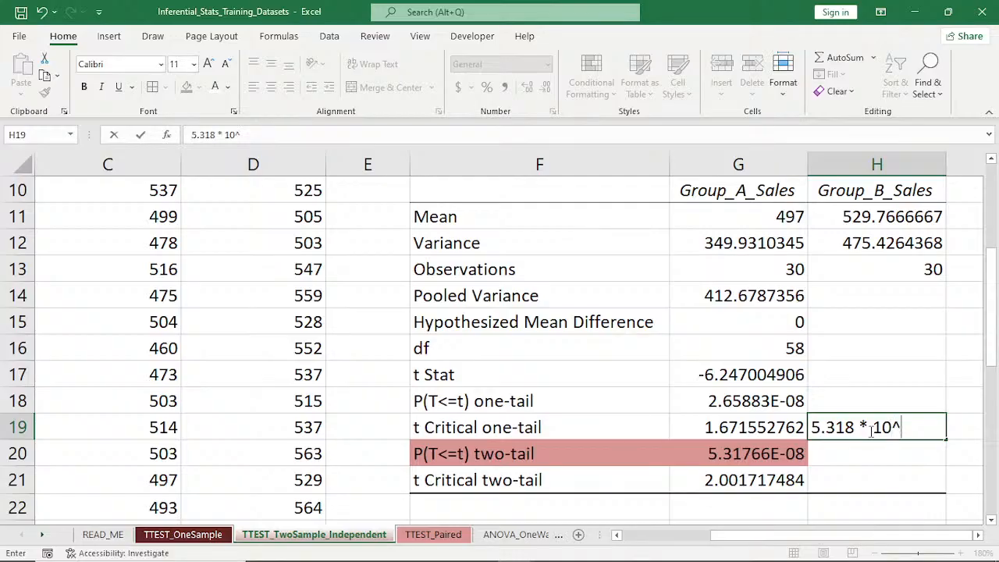
{"action": "type", "text": "-8"}
Enter the two-tail p-value as the decimal 0.00000005318 in cell H17
{"action": "left_click", "coordinate": [863, 376]}
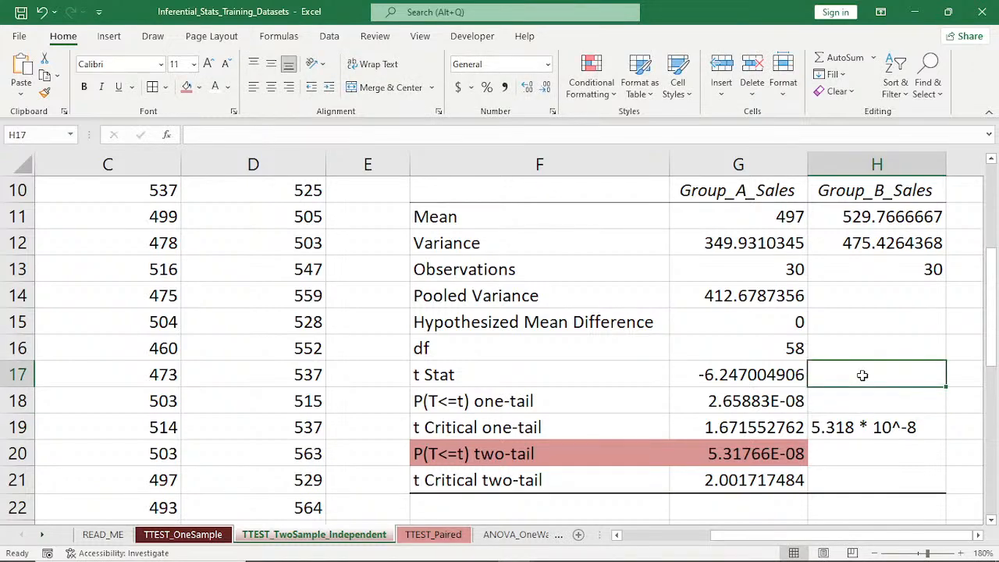
{"action": "type", "text": "0.0000000"}
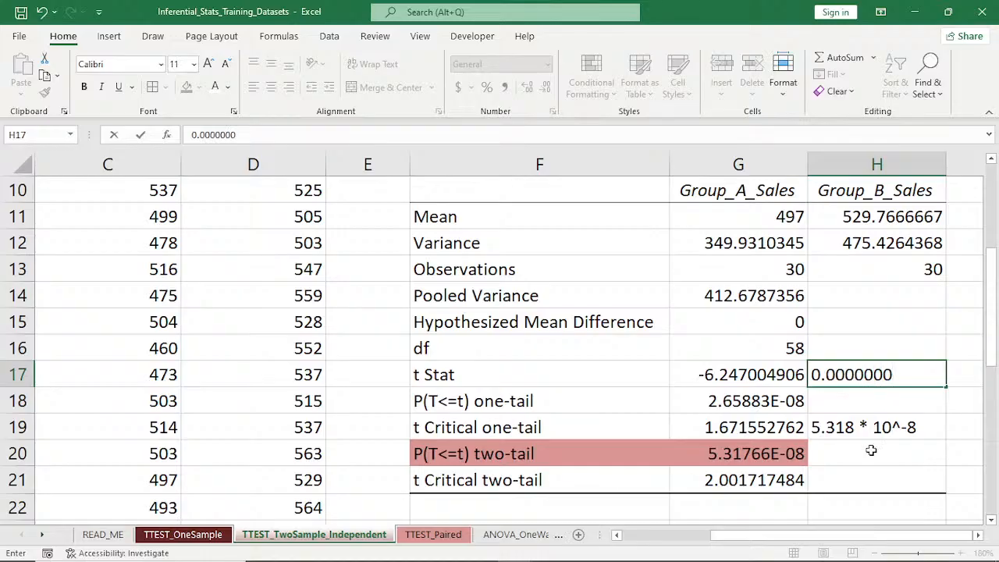
{"action": "type", "text": "05316"}
{"action": "key", "text": "BackSpace"}
{"action": "type", "text": "8"}
{"action": "left_click", "coordinate": [747, 460]}
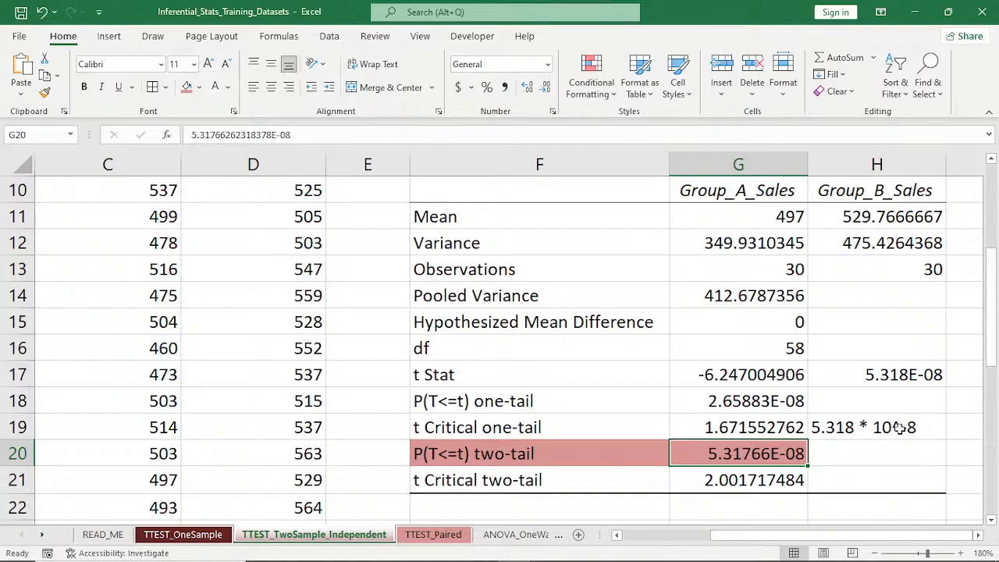
Enter the decimal 0.00000005138 in cell H16, in the df row of the t-test output
{"action": "left_click", "coordinate": [860, 347]}
{"action": "type", "text": "0.000000"}
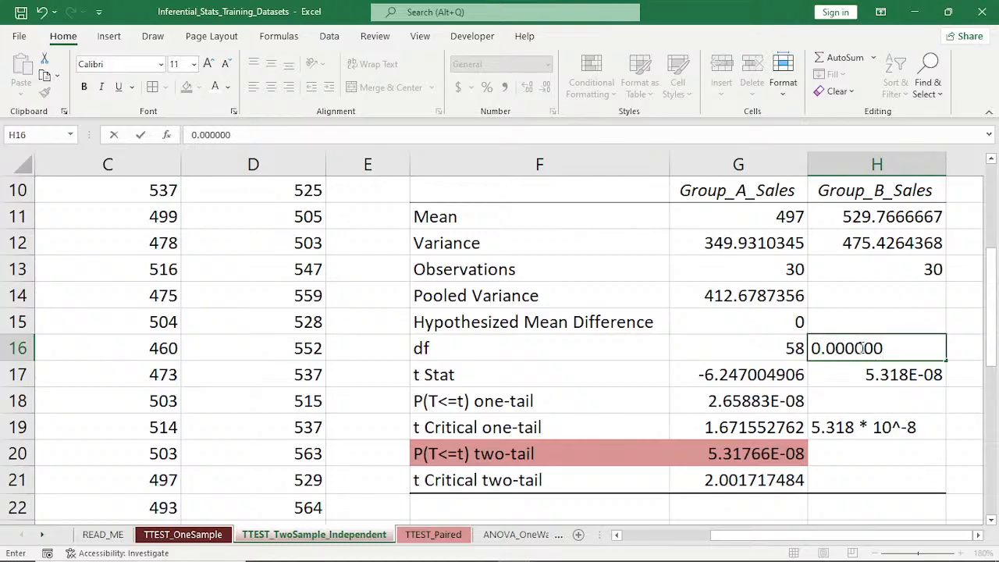
{"action": "type", "text": "05138"}
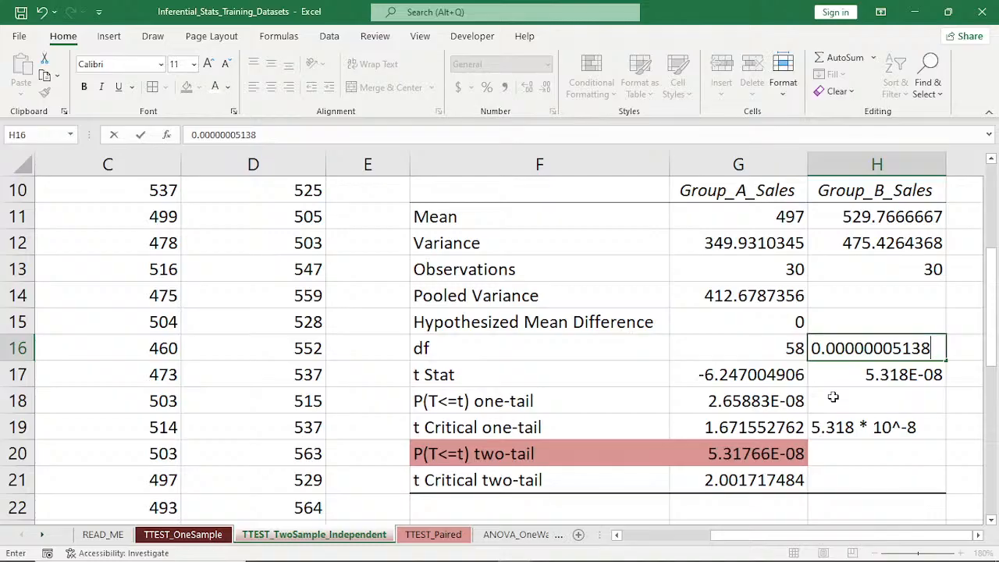
{"action": "scroll", "coordinate": [832, 398], "scroll_direction": "up", "scroll_amount": 2}
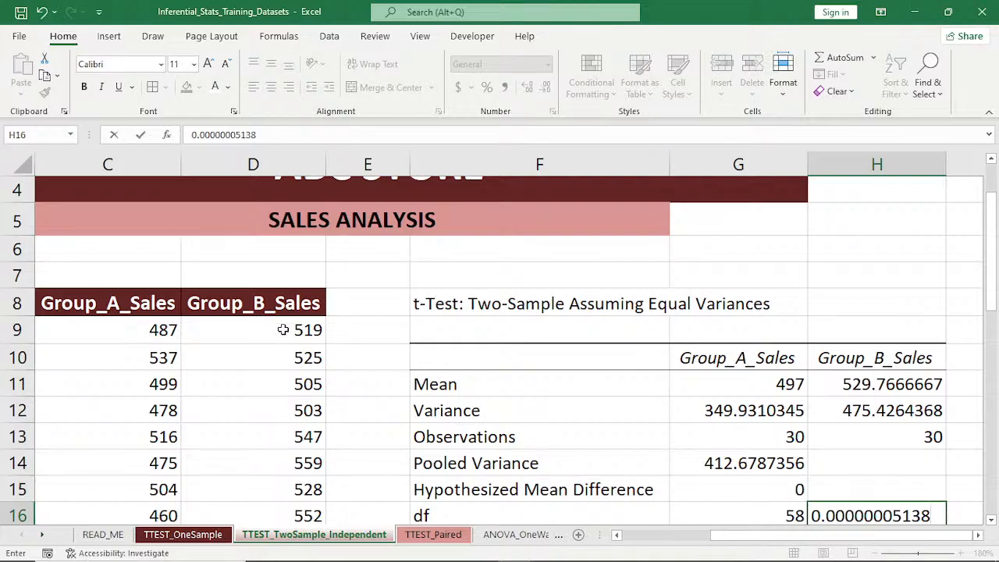
{"action": "scroll", "coordinate": [520, 401], "scroll_direction": "down", "scroll_amount": 1}
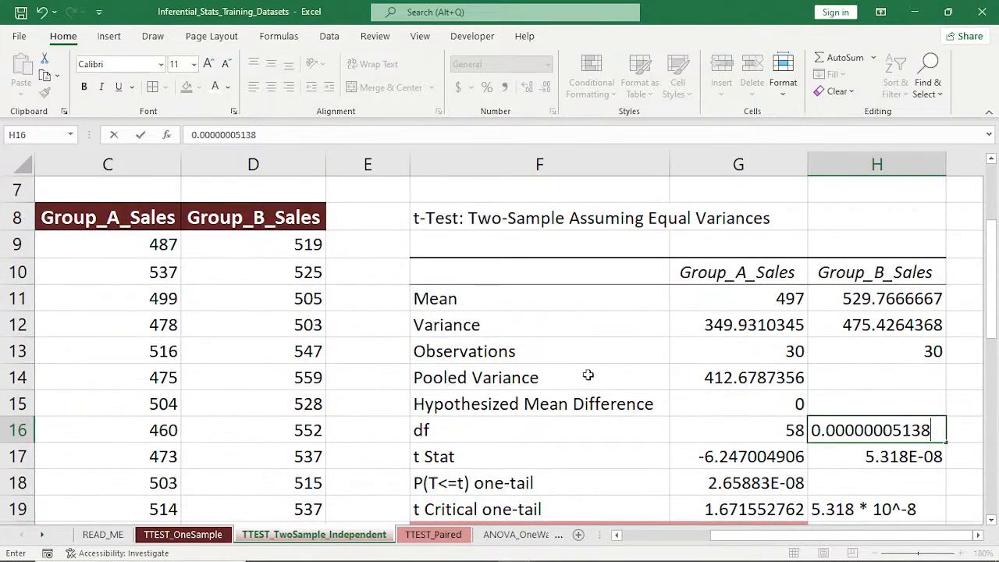
{"action": "scroll", "coordinate": [587, 376], "scroll_direction": "down", "scroll_amount": 3}
{"action": "scroll", "coordinate": [598, 373], "scroll_direction": "up", "scroll_amount": 3}
{"action": "scroll", "coordinate": [725, 312], "scroll_direction": "down", "scroll_amount": 1}
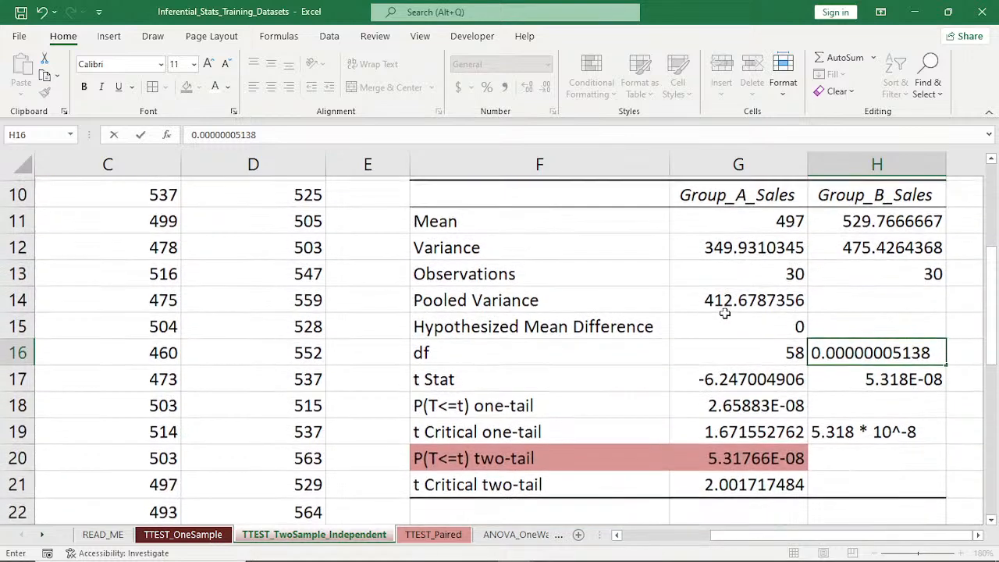
{"action": "scroll", "coordinate": [725, 312], "scroll_direction": "down", "scroll_amount": 2}
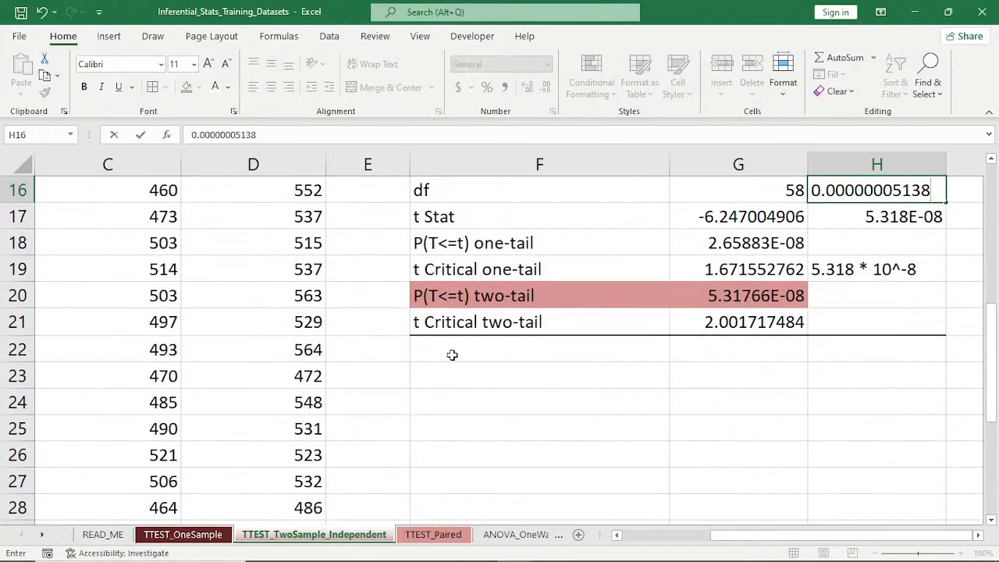
{"action": "left_click", "coordinate": [452, 355]}
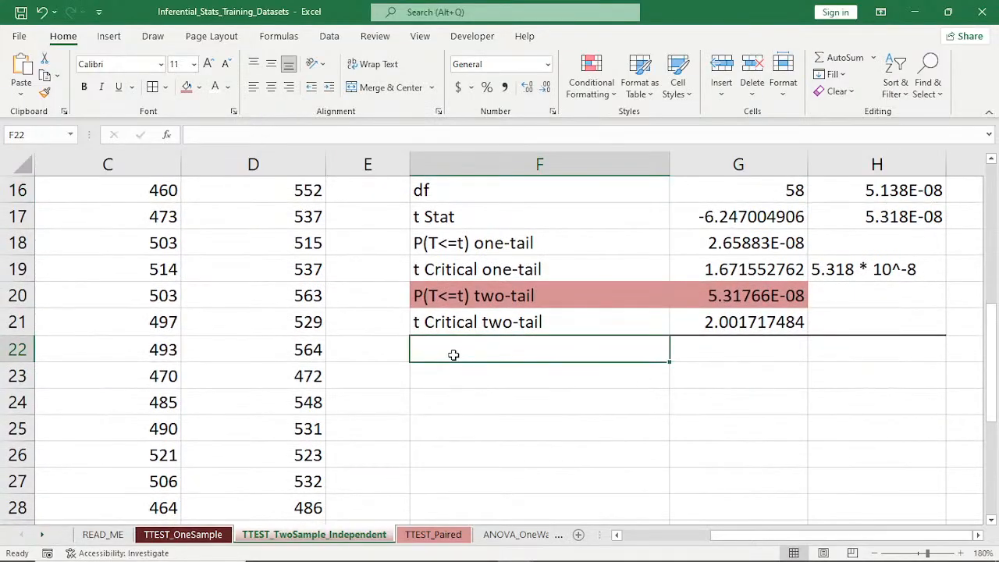
Examine how the conclusion is written below the t-test output on the TTEST_OneSample sheet, and return to cell F23 of TTEST_TwoSample_Independent
{"action": "scroll", "coordinate": [453, 356], "scroll_direction": "up", "scroll_amount": 4}
{"action": "left_click", "coordinate": [193, 537]}
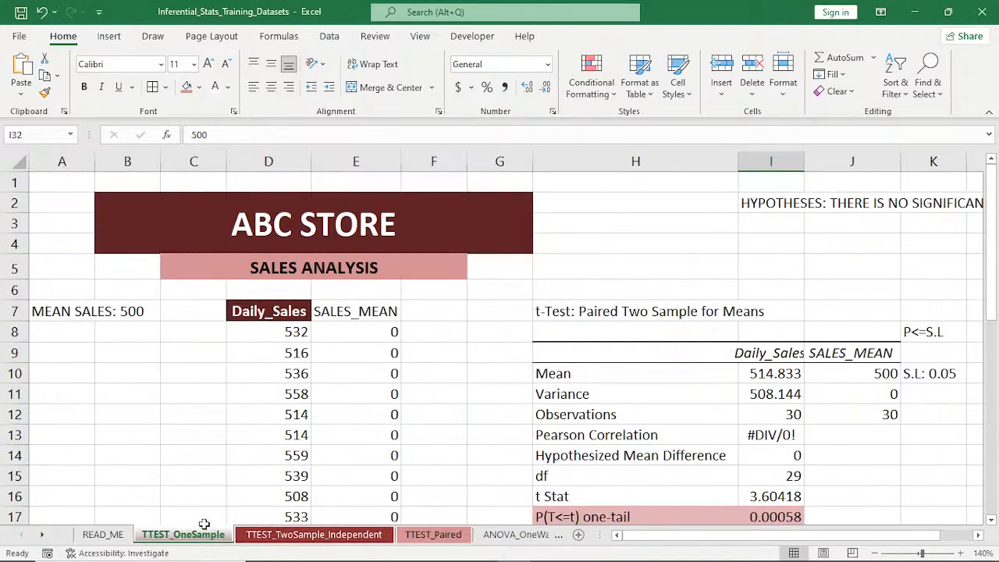
{"action": "scroll", "coordinate": [587, 459], "scroll_direction": "down", "scroll_amount": 6}
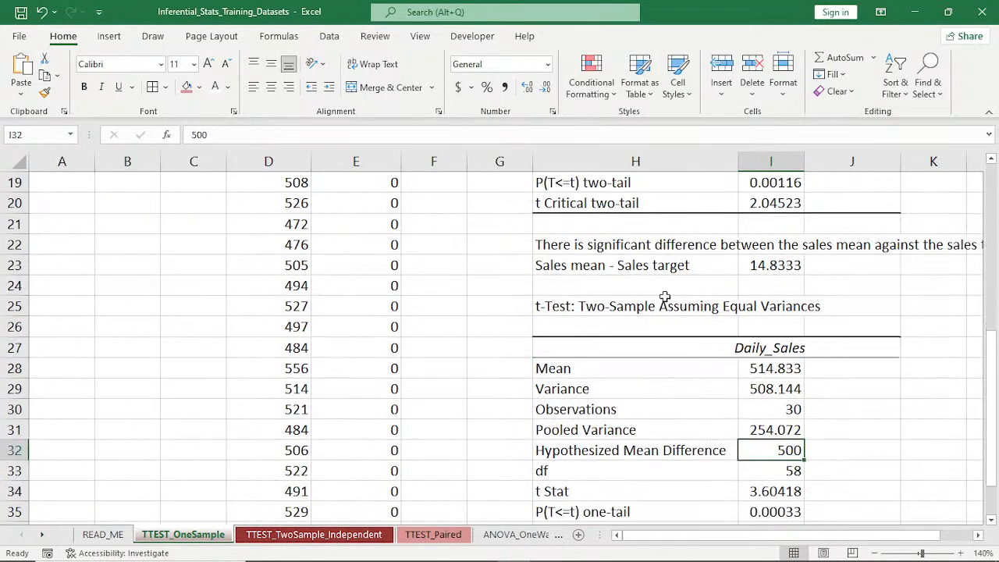
{"action": "left_click", "coordinate": [294, 537]}
{"action": "scroll", "coordinate": [613, 391], "scroll_direction": "down", "scroll_amount": 1}
{"action": "scroll", "coordinate": [613, 391], "scroll_direction": "down", "scroll_amount": 5}
{"action": "left_click", "coordinate": [512, 298]}
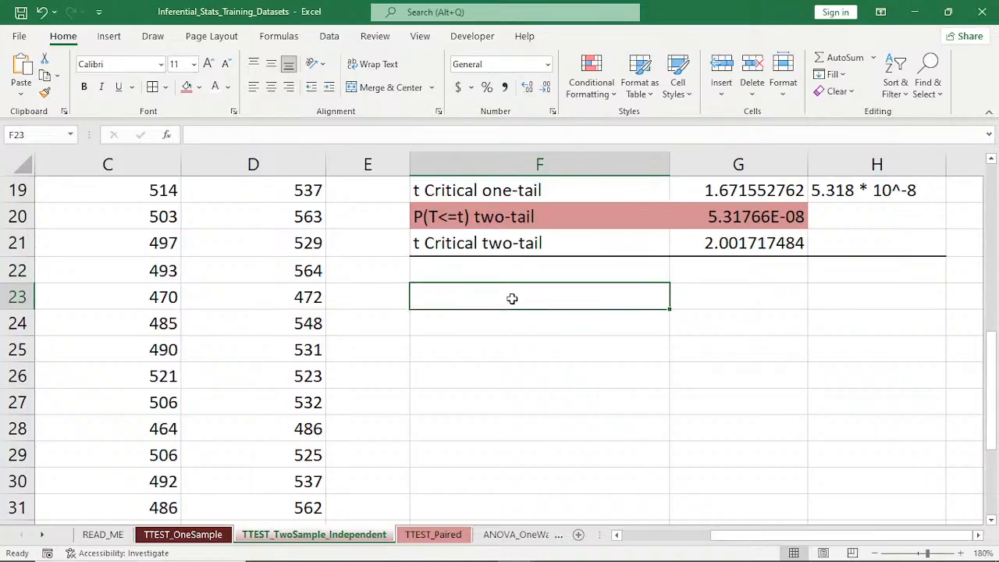
Freeze the panes above row 12 so the group headers and Mean row of the t-test output stay in view
{"action": "left_click_drag", "start_coordinate": [992, 383], "coordinate": [998, 265]}
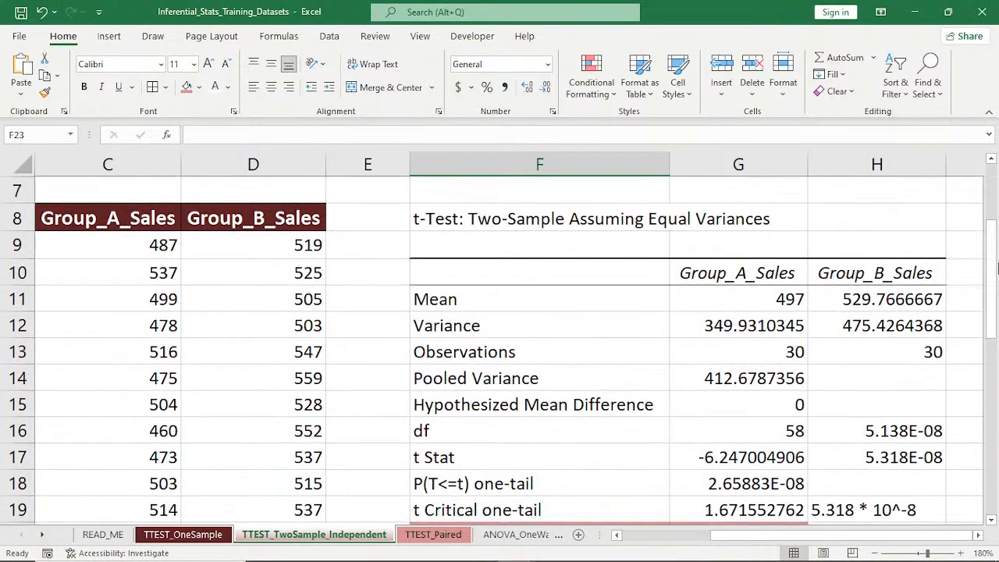
{"action": "left_click", "coordinate": [11, 295]}
{"action": "left_click", "coordinate": [9, 325]}
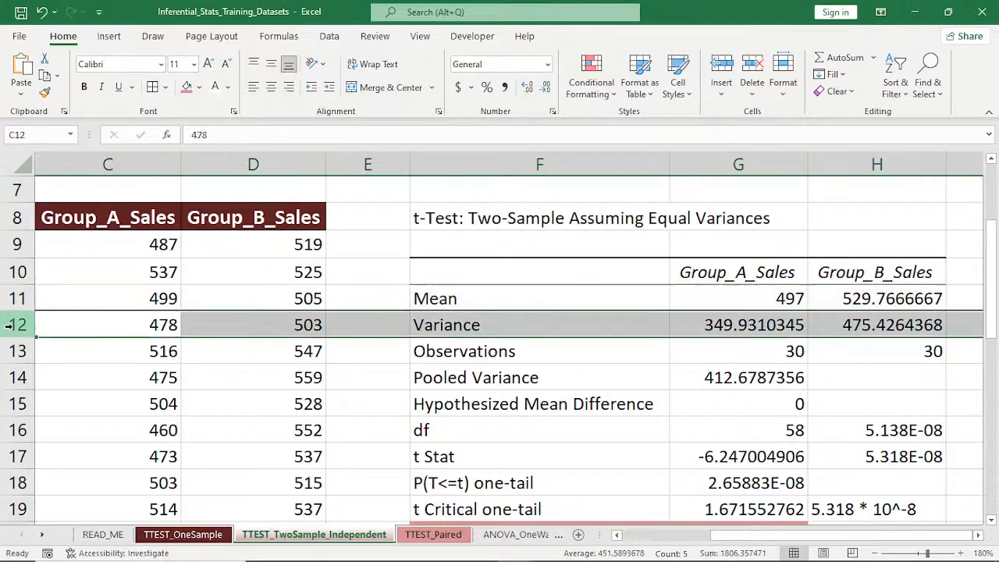
{"action": "left_click", "coordinate": [420, 36]}
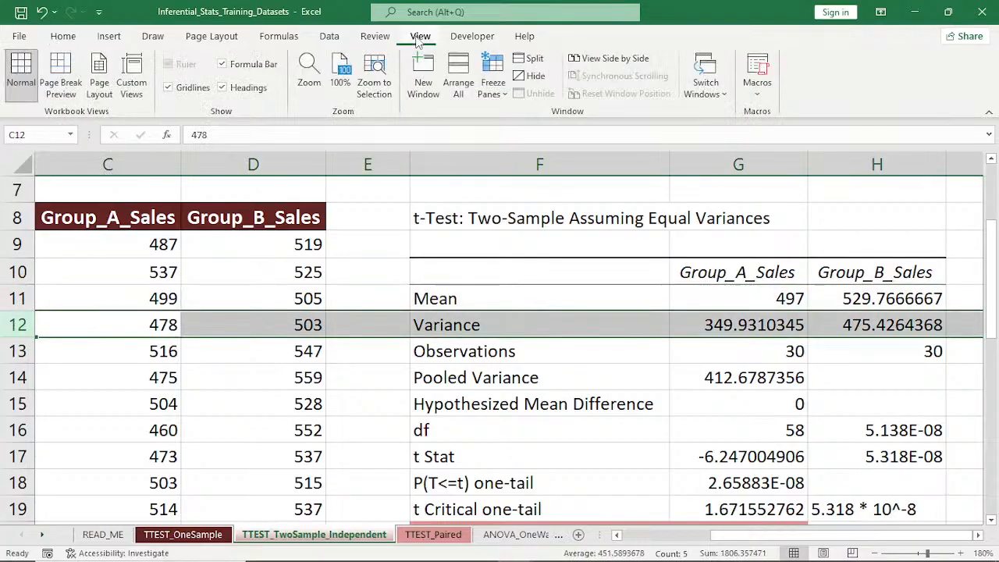
{"action": "left_click", "coordinate": [492, 84]}
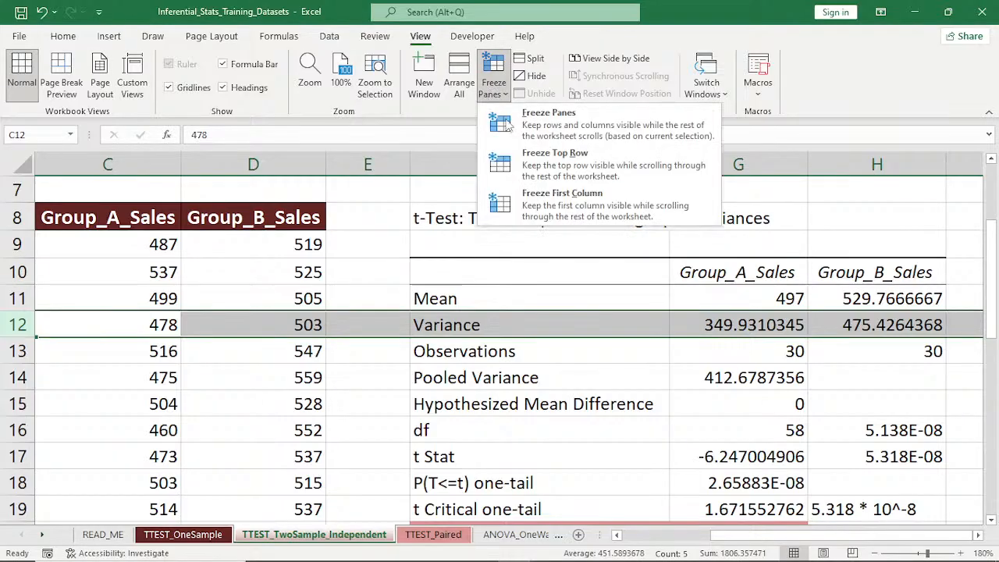
{"action": "left_click", "coordinate": [575, 147]}
Write "There is signficant difference between the mean value of Group A sales to Group Sales" in cell F23, below the t-test output
{"action": "scroll", "coordinate": [748, 296], "scroll_direction": "down", "scroll_amount": 2}
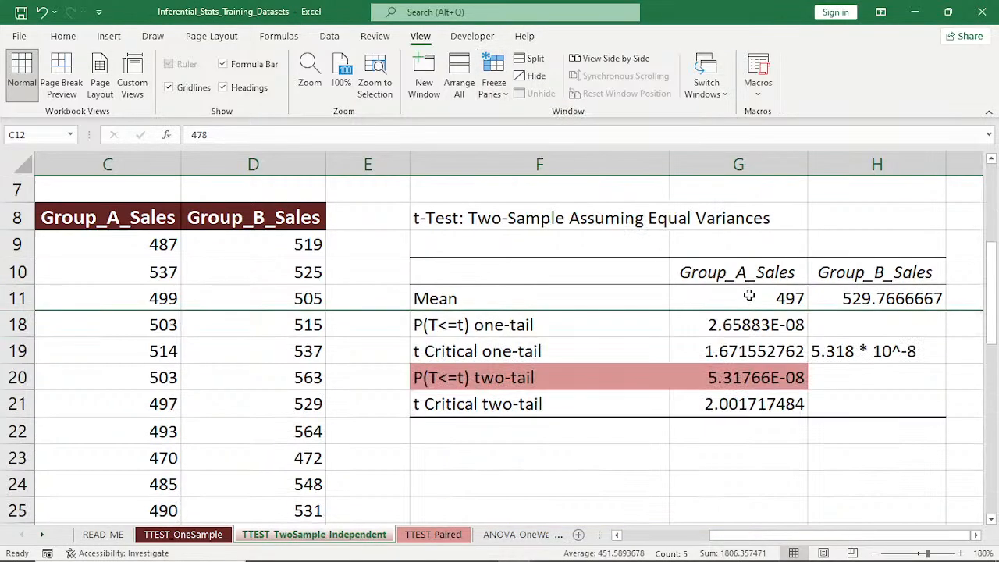
{"action": "scroll", "coordinate": [749, 295], "scroll_direction": "down", "scroll_amount": 1}
{"action": "left_click", "coordinate": [491, 380]}
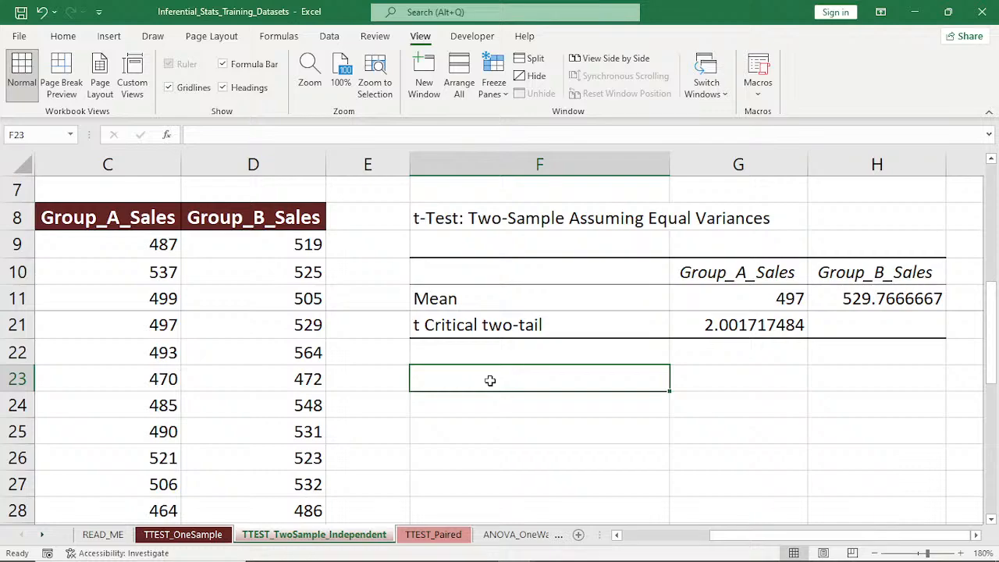
{"action": "type", "text": "t"}
{"action": "key", "text": "BackSpace"}
{"action": "type", "text": "T here i"}
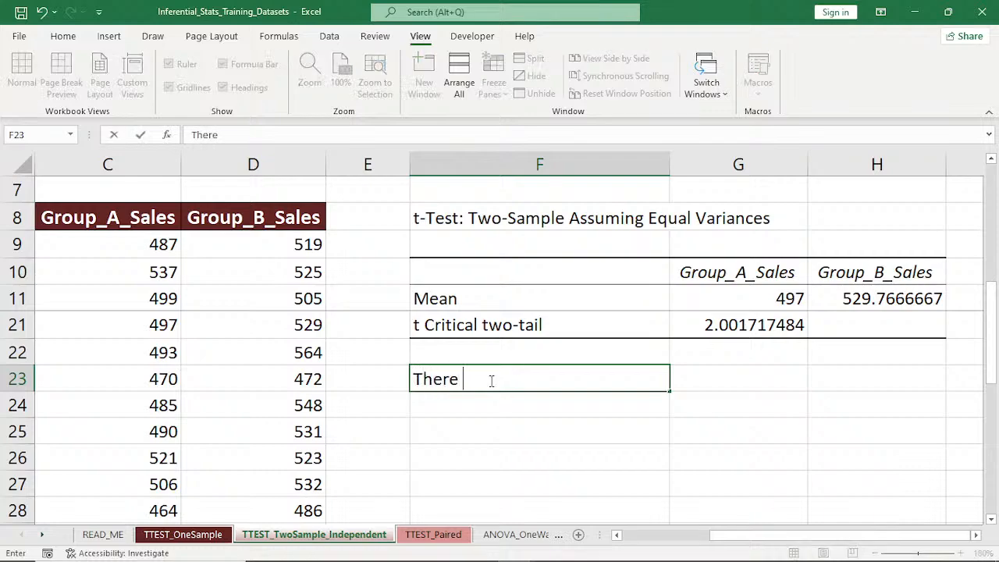
{"action": "type", "text": "s sign"}
{"action": "type", "text": "fican"}
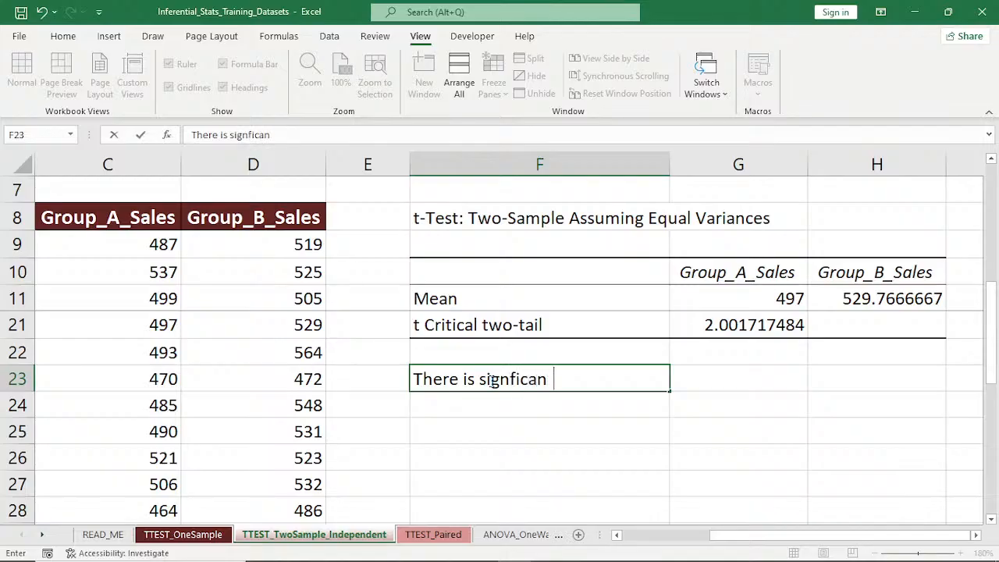
{"action": "type", "text": "t difference "}
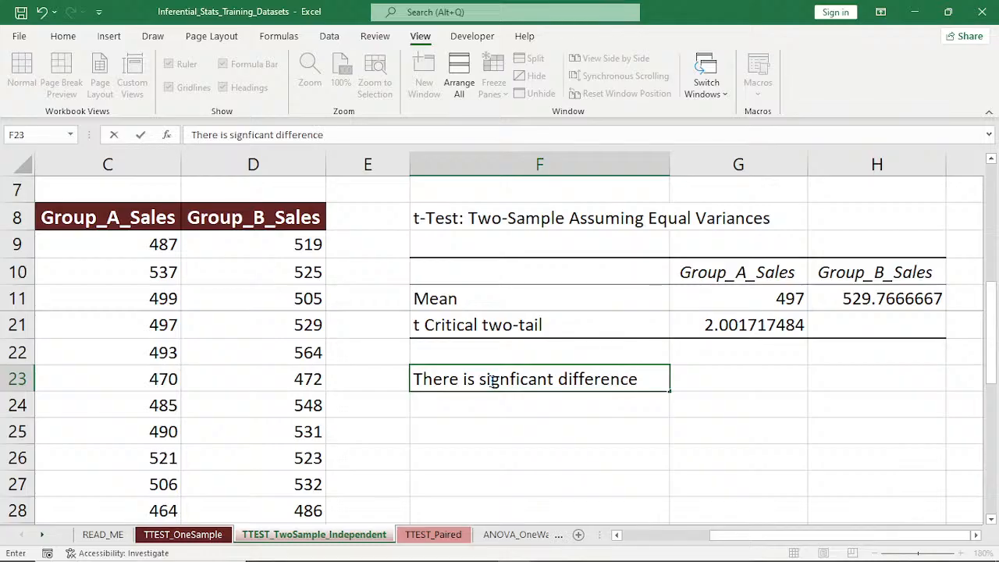
{"action": "type", "text": "betw"}
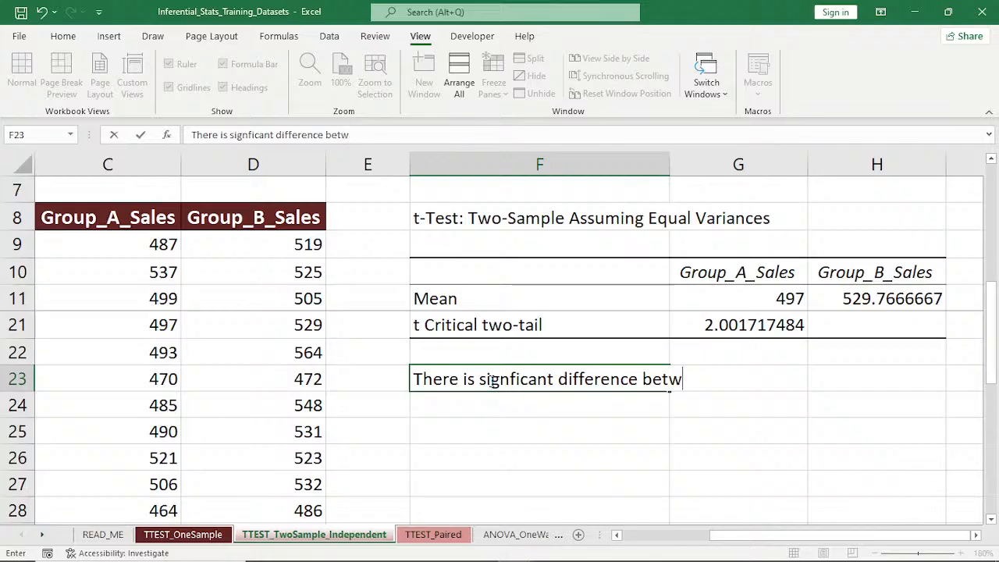
{"action": "type", "text": "een the mean "}
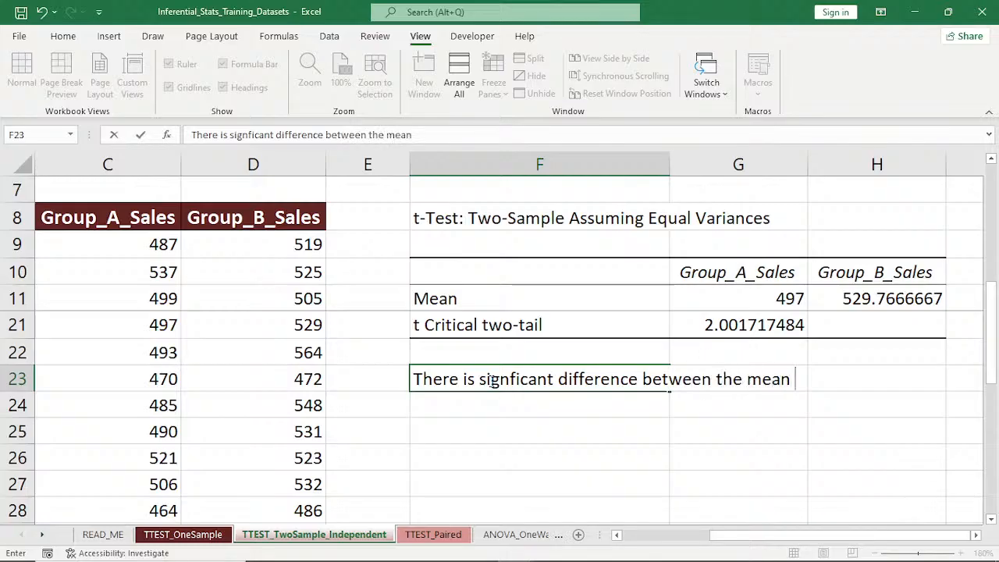
{"action": "type", "text": "valu"}
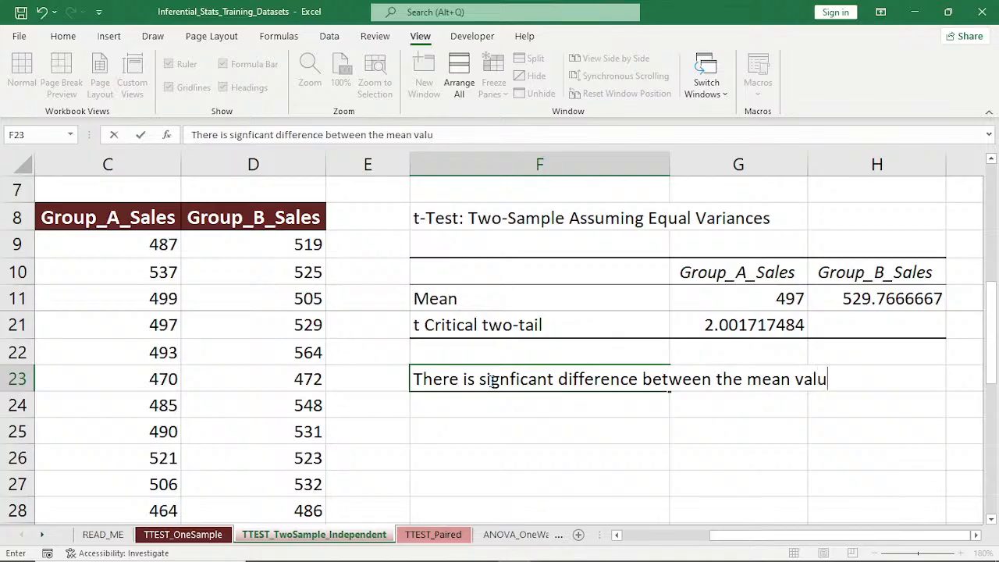
{"action": "type", "text": "es"}
{"action": "key", "text": "BackSpace"}
{"action": "type", "text": "p"}
{"action": "key", "text": "BackSpace"}
{"action": "type", "text": "of Group A "}
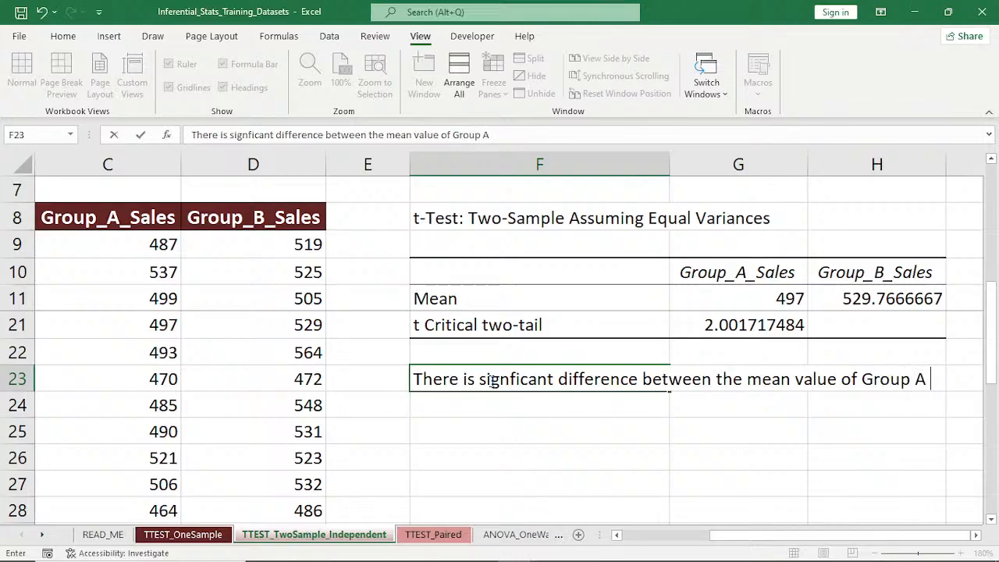
{"action": "type", "text": "SALES"}
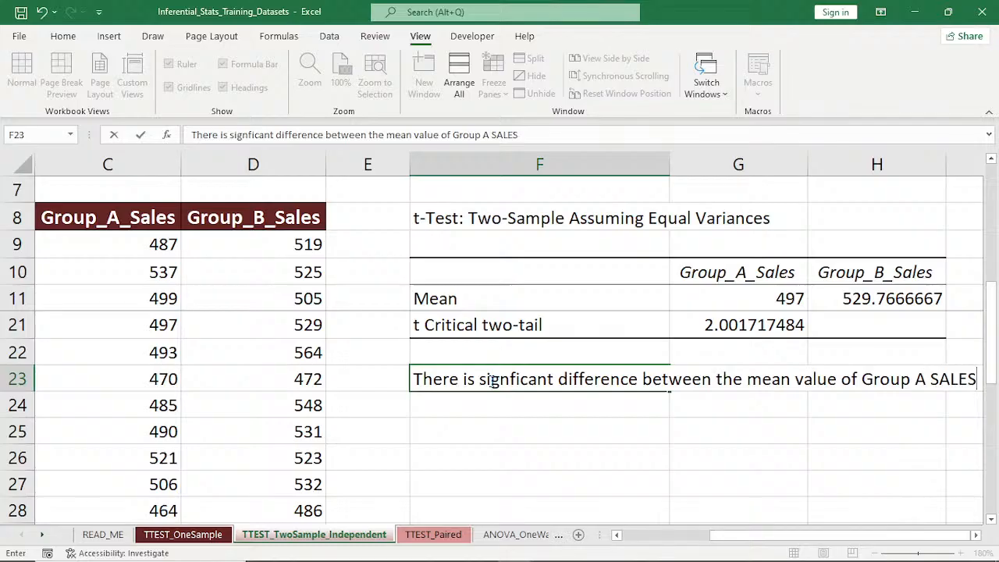
{"action": "key", "text": "BackSpace"}
{"action": "key", "text": "BackSpace"}
{"action": "key", "text": "BackSpace"}
{"action": "key", "text": "BackSpace"}
{"action": "key", "text": "BackSpace"}
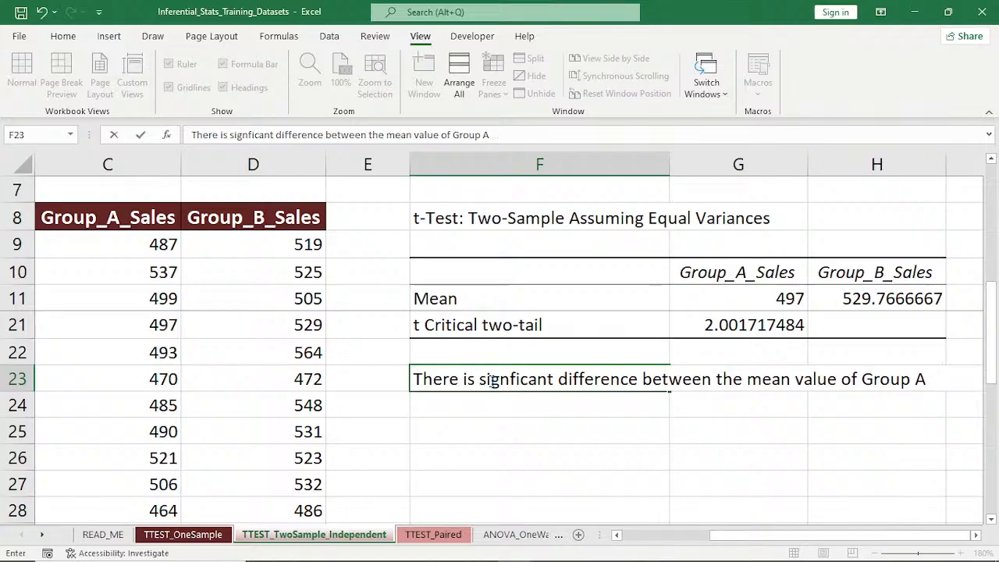
{"action": "type", "text": "sales to "}
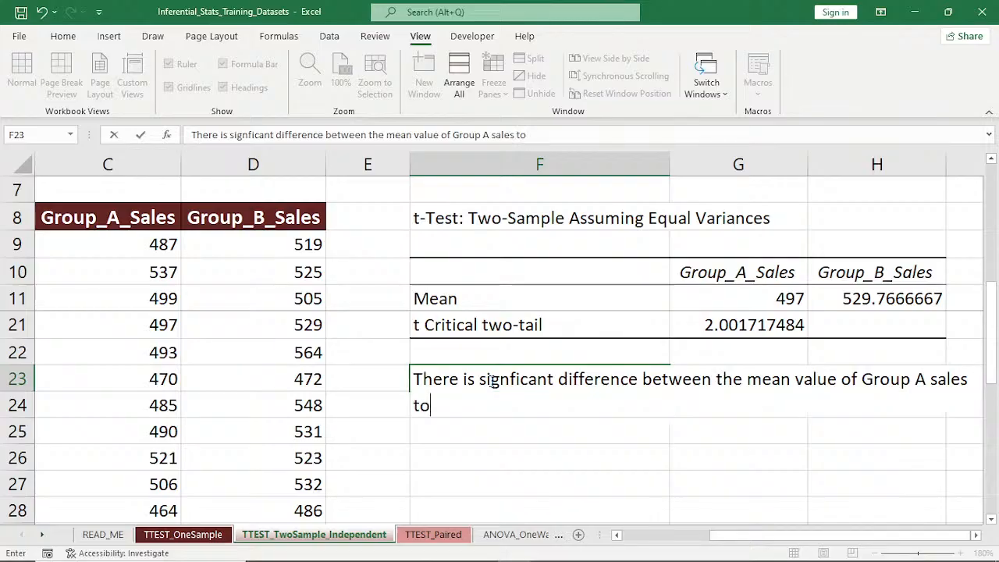
{"action": "type", "text": "Group"}
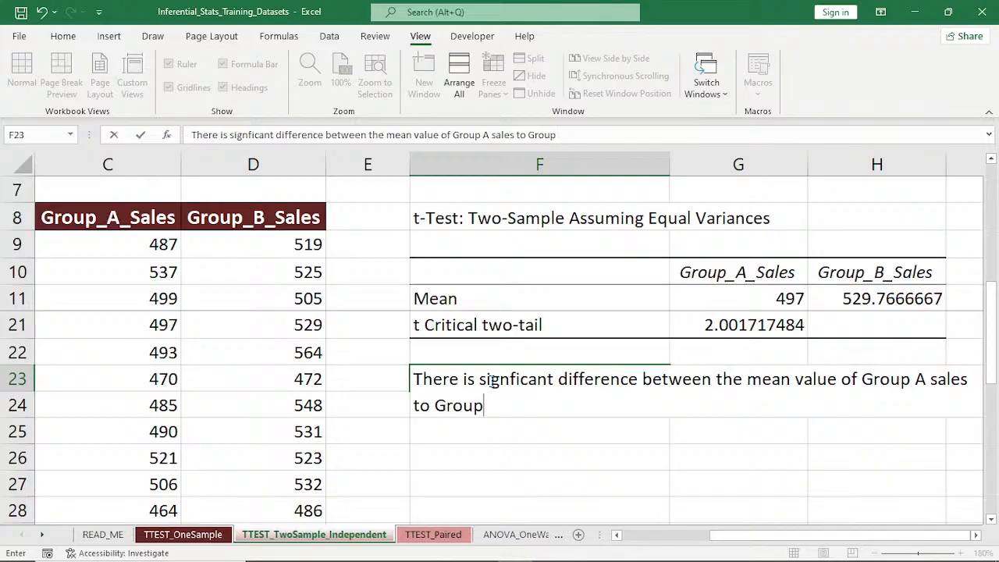
{"action": "type", "text": " Sales"}
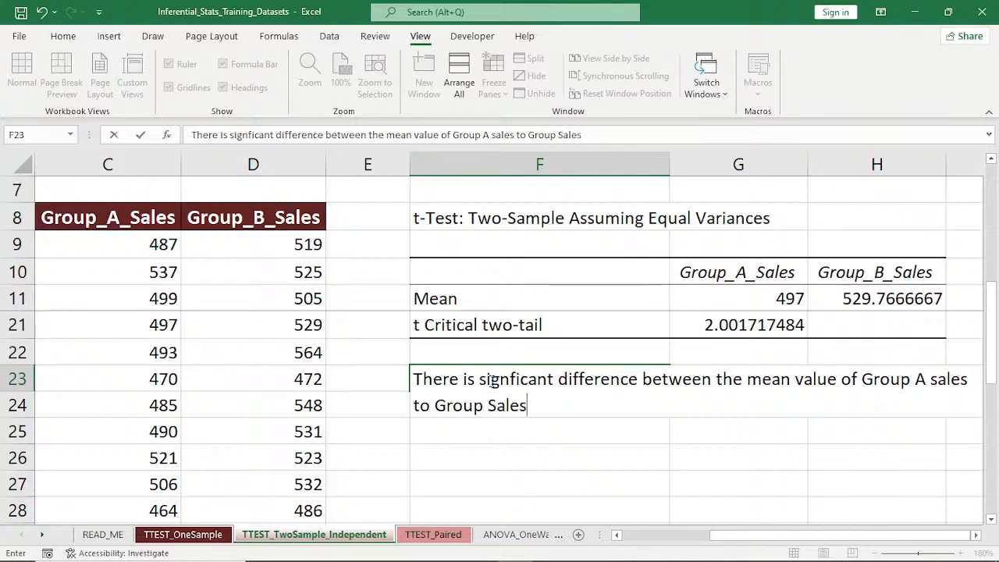
{"action": "left_click", "coordinate": [499, 433]}
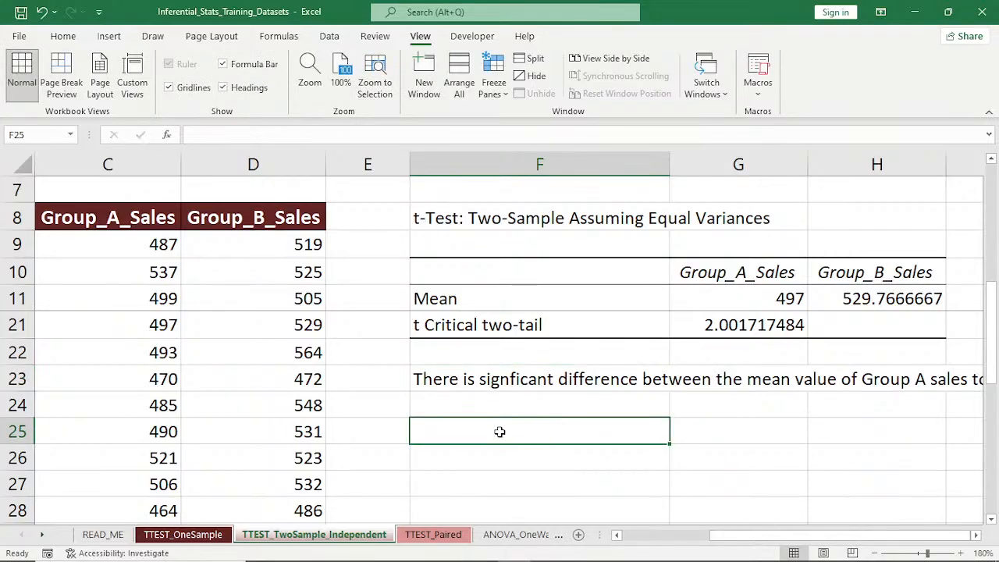
Copy the Group_A_Sales header text from cell G10 into cell F24 and append a minus sign
{"action": "left_click", "coordinate": [466, 398]}
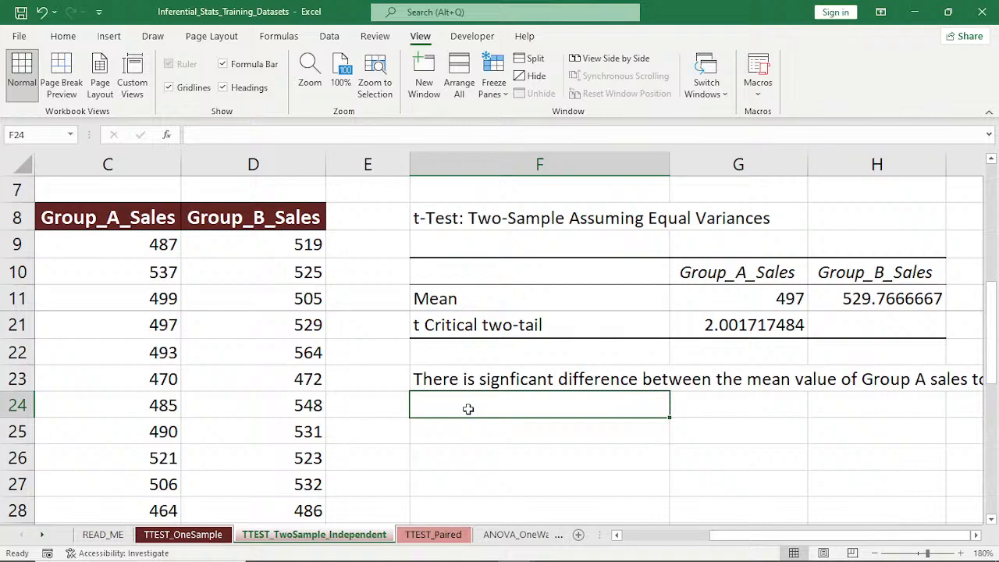
{"action": "left_click", "coordinate": [730, 273]}
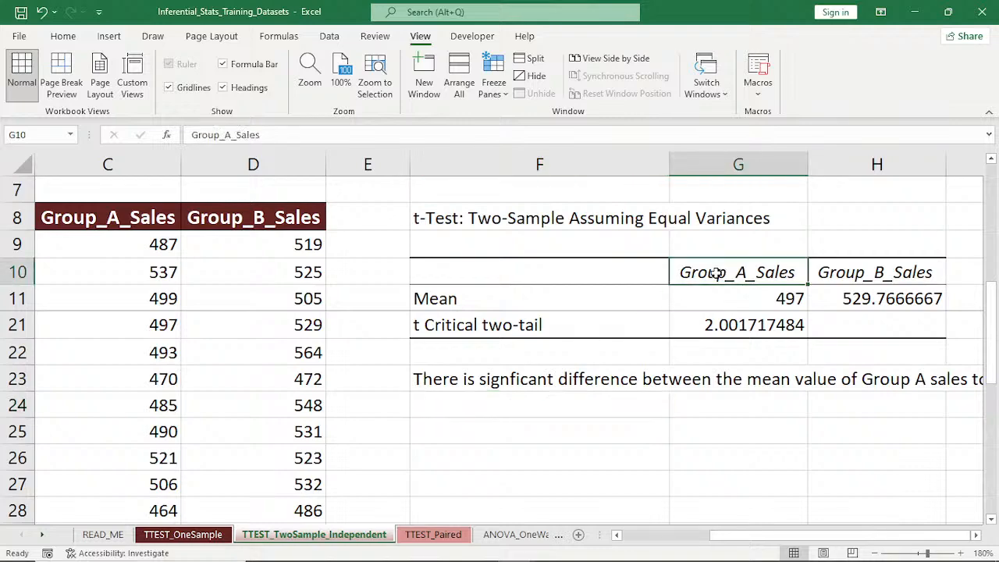
{"action": "double_click", "coordinate": [687, 273]}
{"action": "left_click_drag", "start_coordinate": [681, 272], "coordinate": [800, 272]}
{"action": "key", "text": "ctrl+c"}
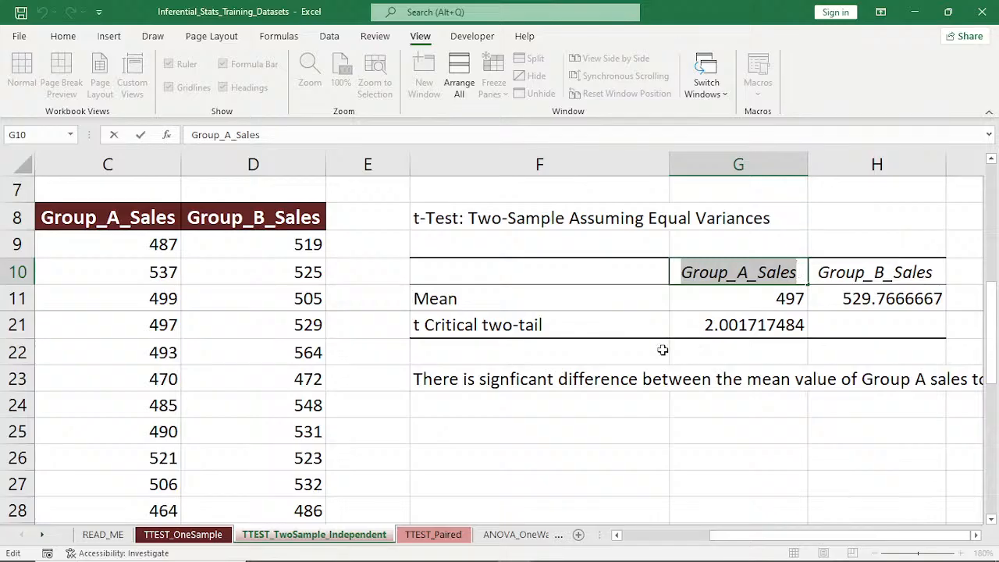
{"action": "left_click", "coordinate": [486, 408]}
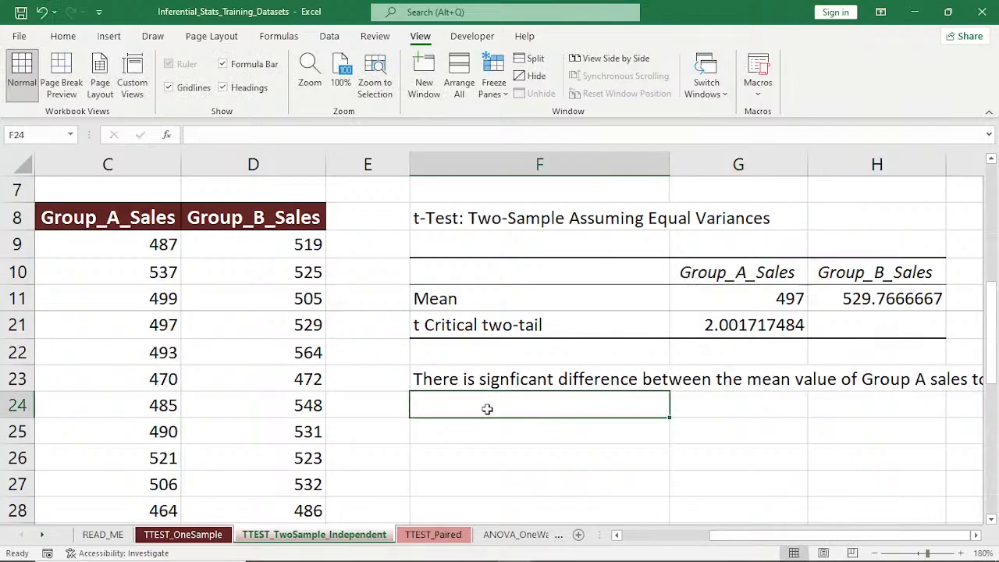
{"action": "key", "text": "ctrl+v"}
{"action": "double_click", "coordinate": [534, 406]}
{"action": "type", "text": "-"}
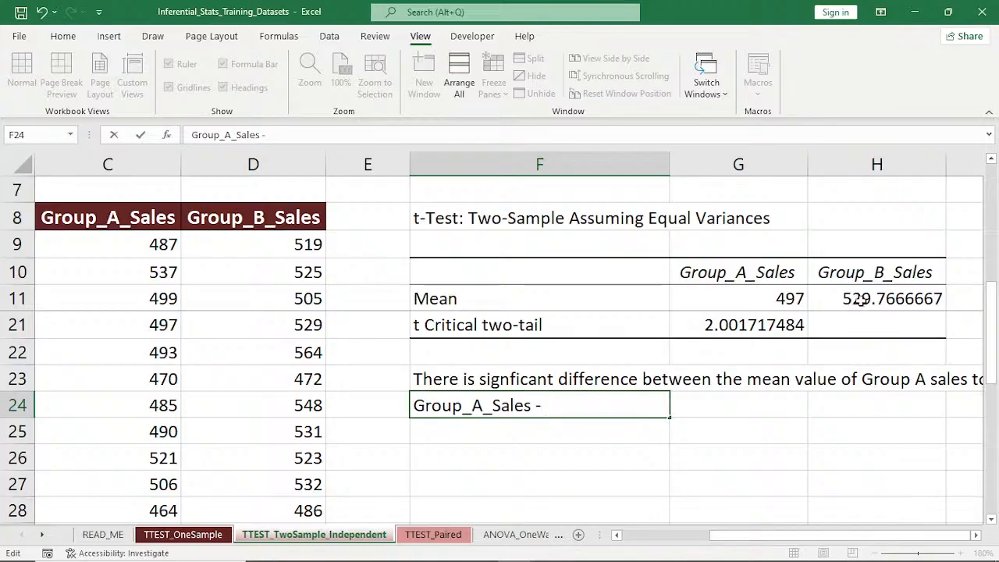
Change the label in cell F24 to "Group_B_Sales - Group_A_Sales", reusing the copied header text for the second term
{"action": "left_click", "coordinate": [486, 408]}
{"action": "key", "text": "BackSpace"}
{"action": "type", "text": "B"}
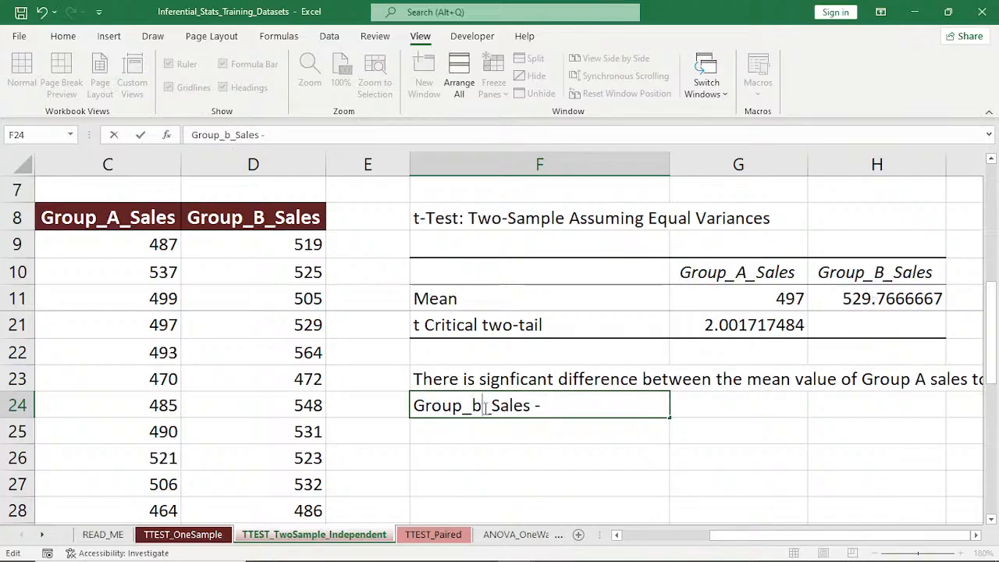
{"action": "key", "text": "BackSpace"}
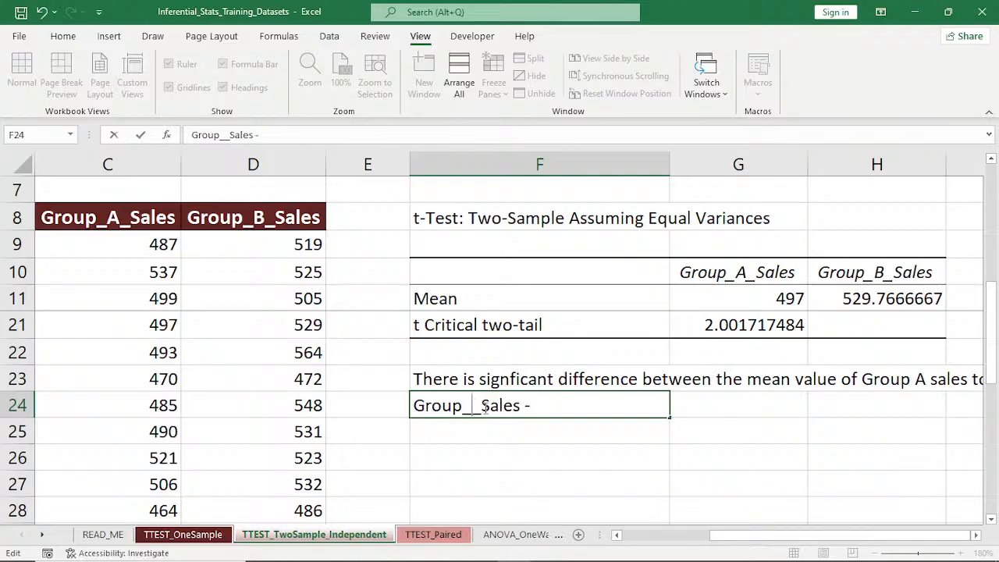
{"action": "type", "text": "B"}
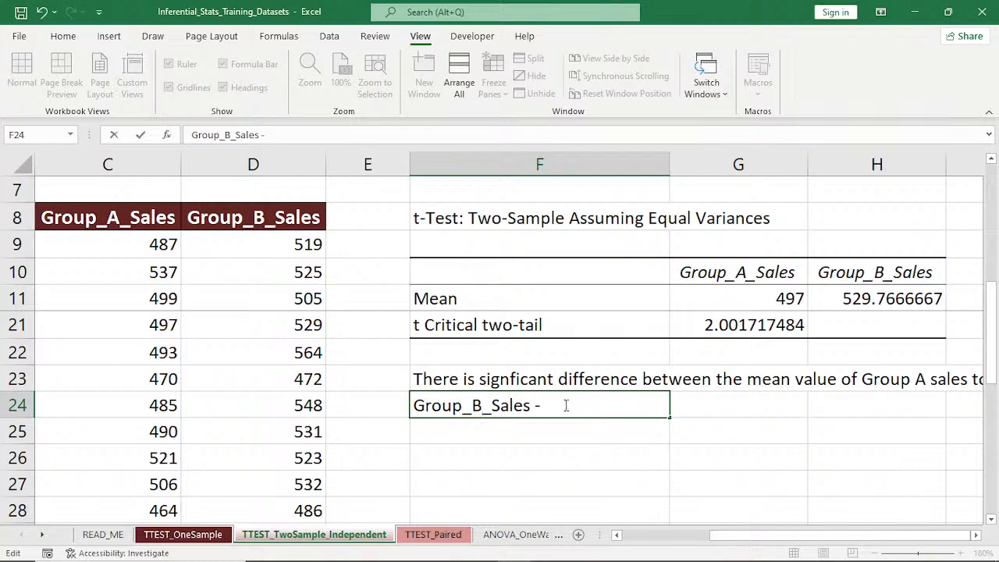
{"action": "key", "text": "ctrl+v"}
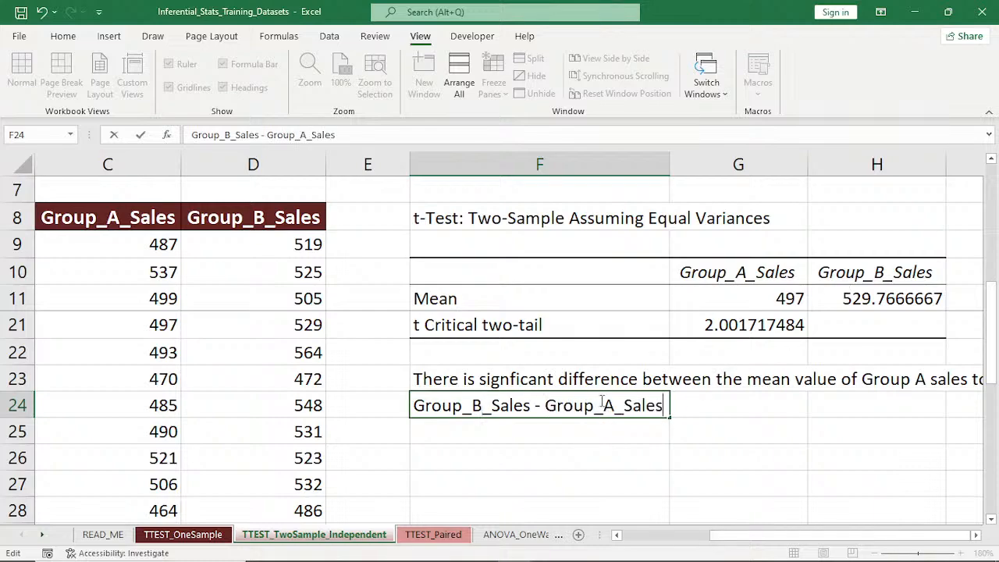
Calculate the difference between the Group B and Group A means in cell G24 with =H11-G11
{"action": "left_click", "coordinate": [739, 405]}
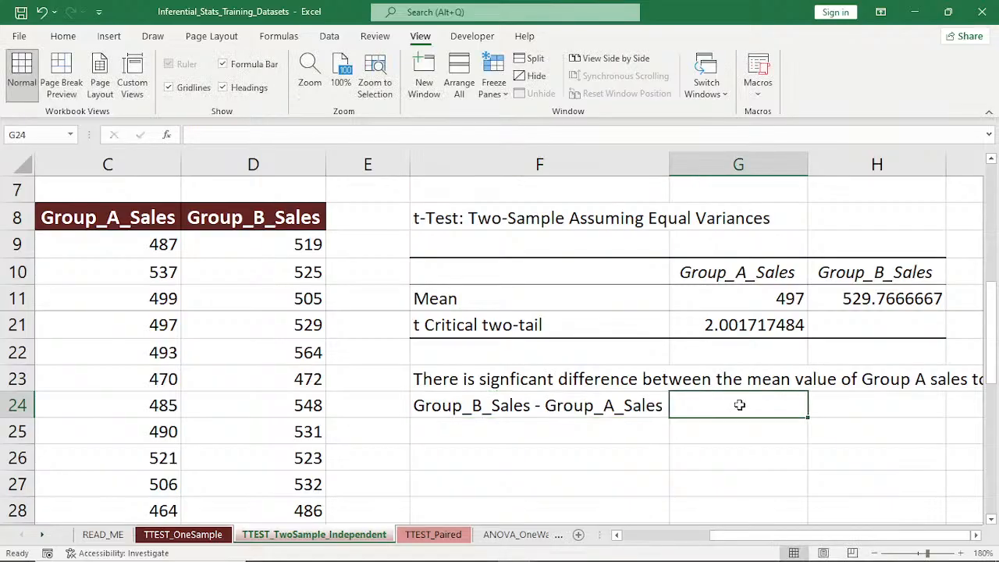
{"action": "type", "text": "="}
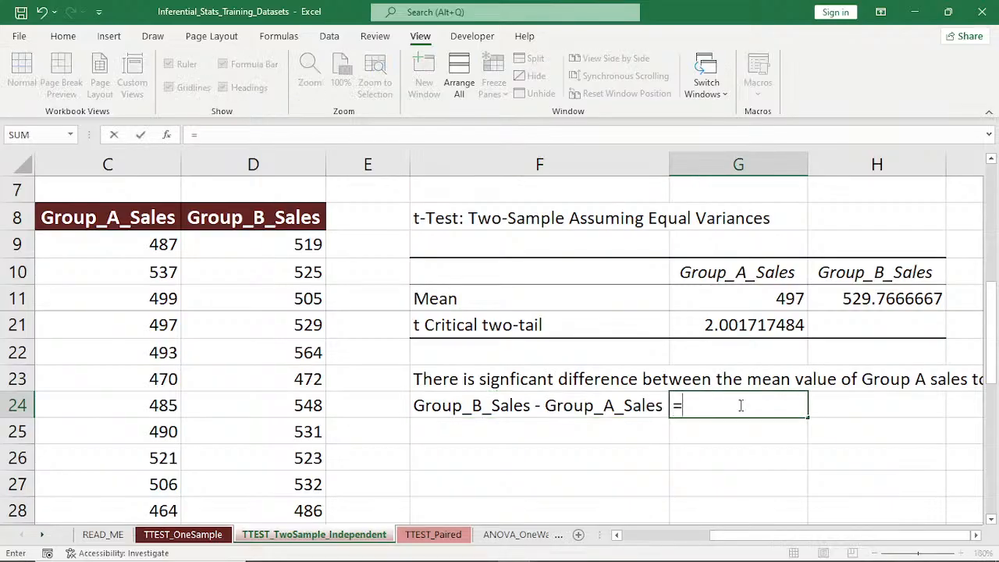
{"action": "left_click", "coordinate": [849, 299]}
{"action": "type", "text": "-"}
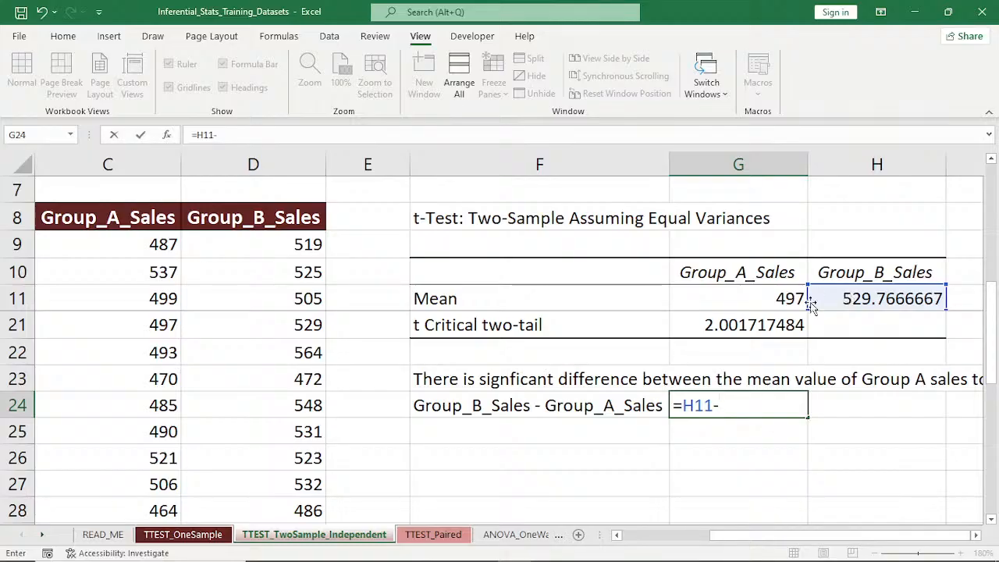
{"action": "left_click", "coordinate": [751, 296]}
{"action": "key", "text": "Return"}
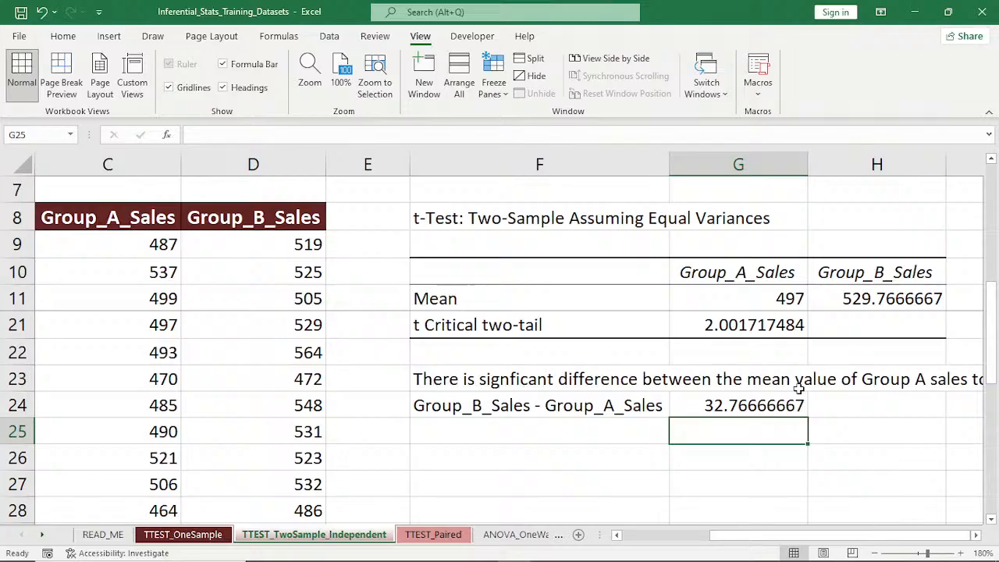
Write "P< 0.05, P = 0.00000005138" in cell F25, below the mean difference label
{"action": "left_click", "coordinate": [500, 434]}
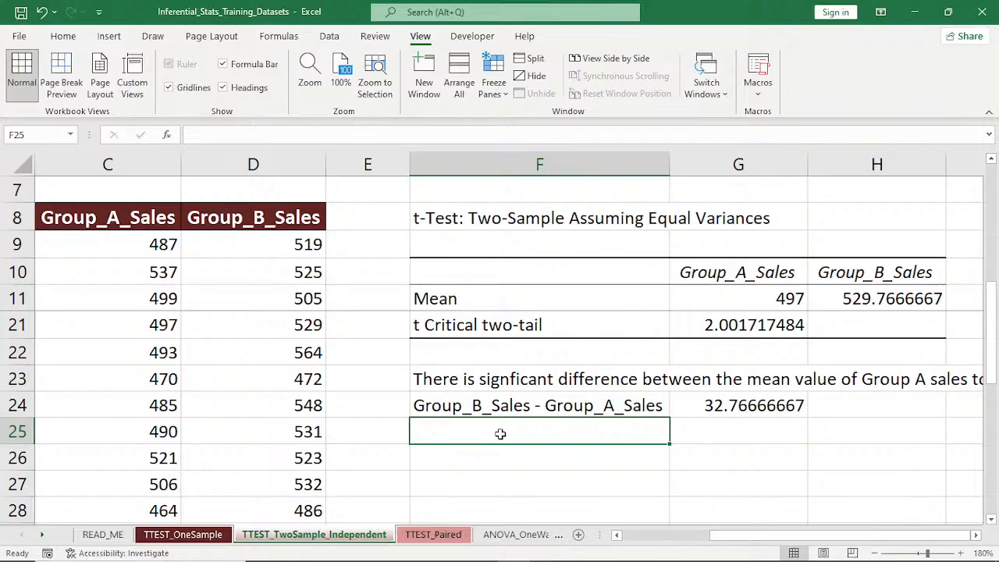
{"action": "type", "text": "P"}
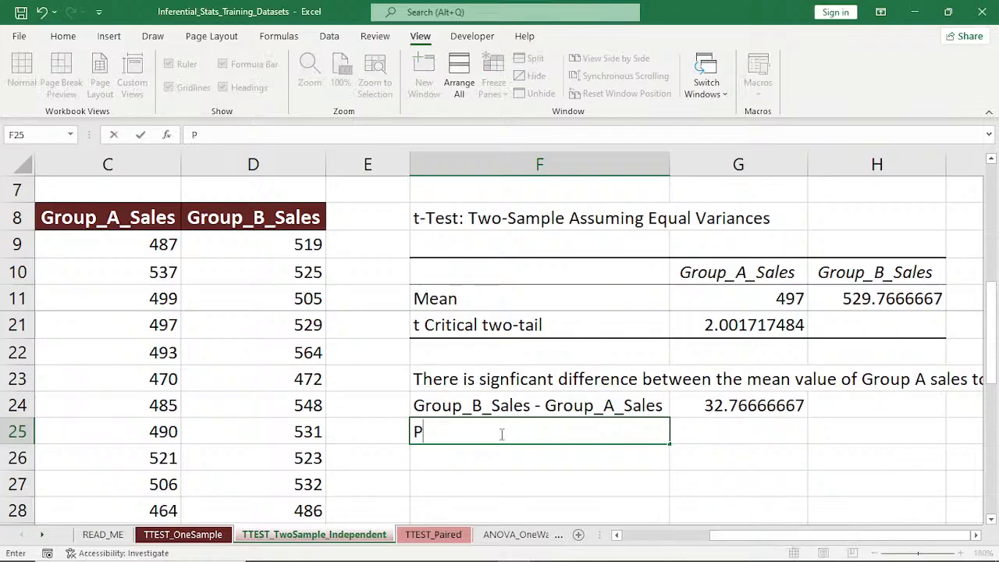
{"action": "type", "text": "< 0.05, "}
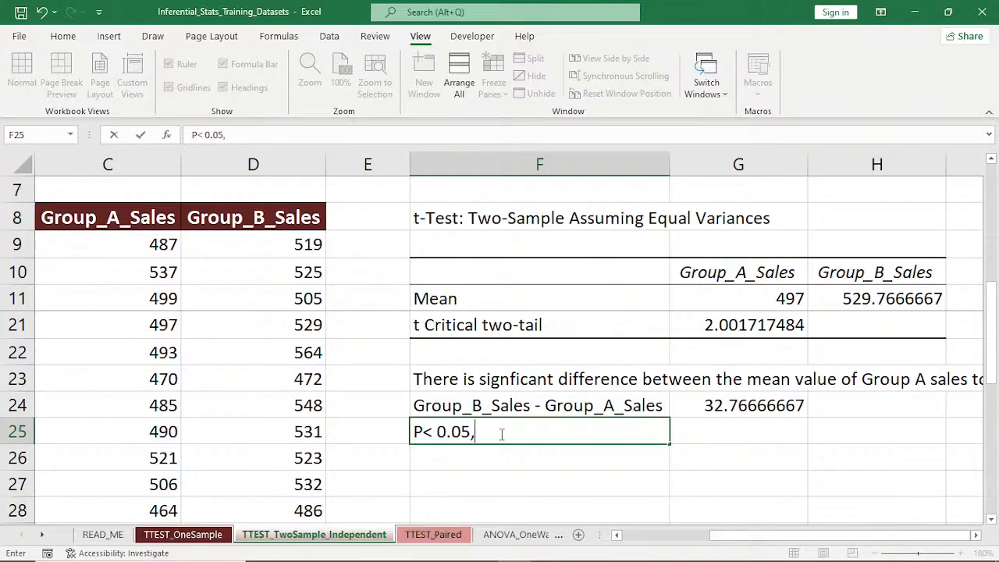
{"action": "type", "text": "P = 0.00"}
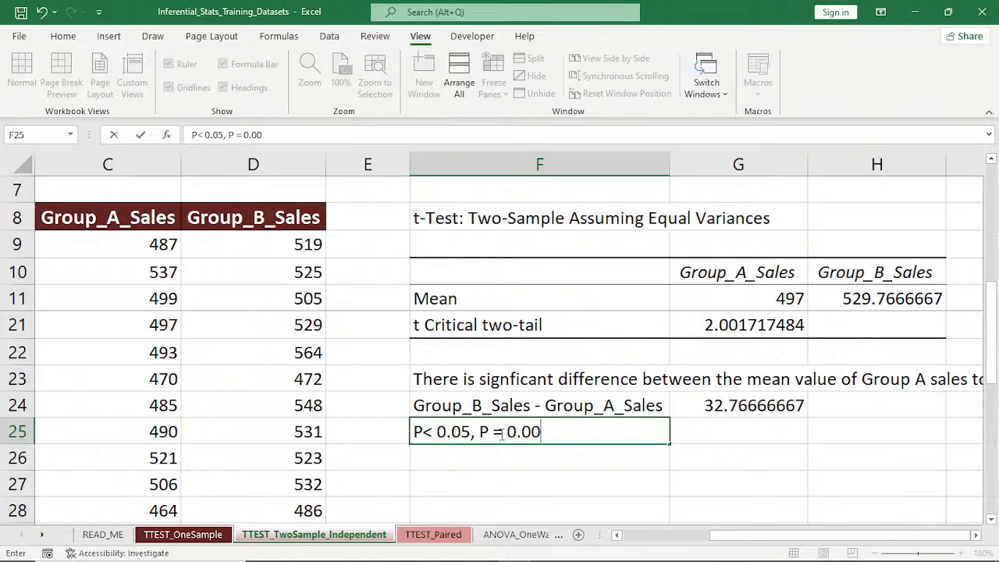
{"action": "type", "text": "000005138"}
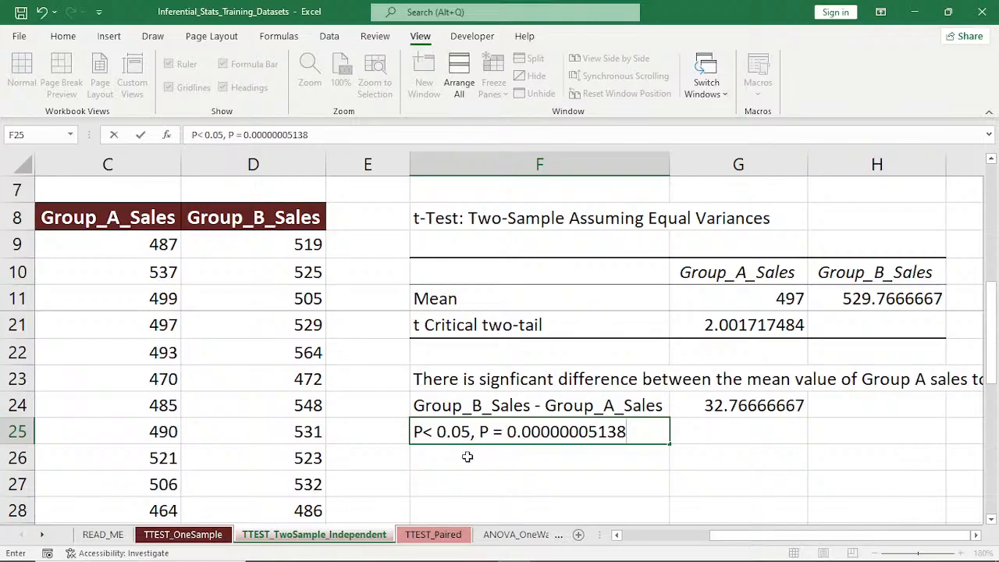
{"action": "left_click", "coordinate": [673, 461]}
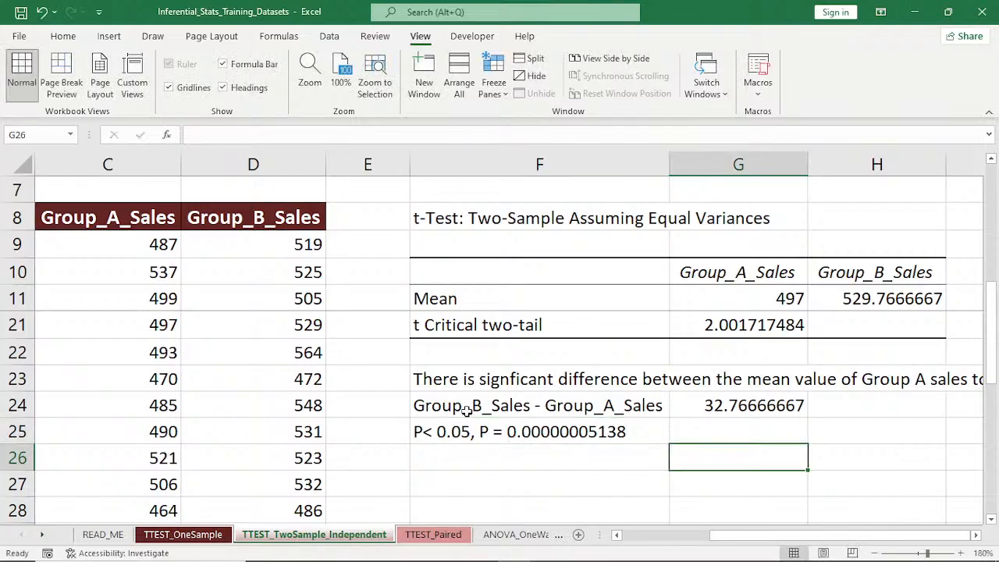
Review the mean difference formula in G24, the t-test output rows and the p-value line in F25
{"action": "left_click", "coordinate": [736, 406]}
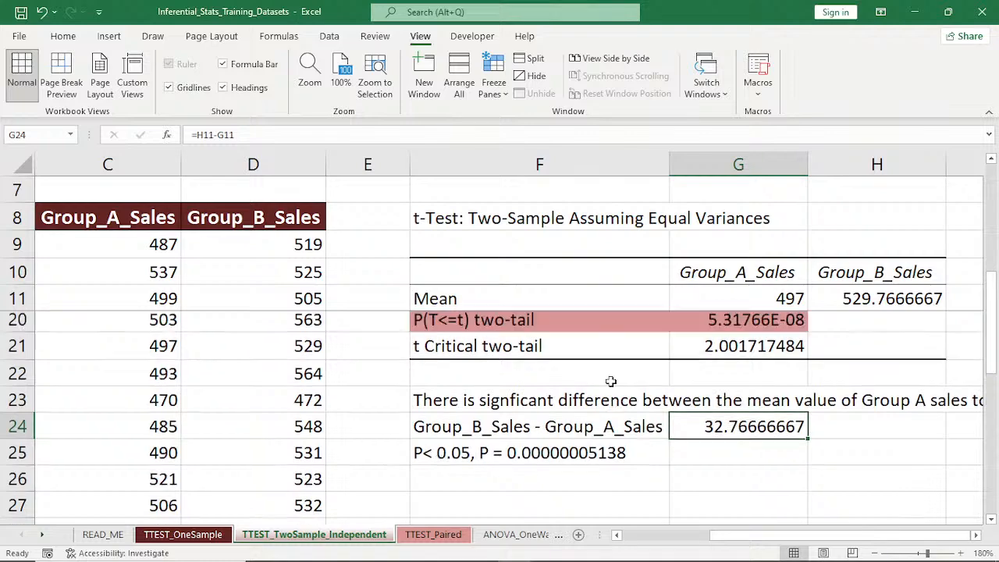
{"action": "scroll", "coordinate": [611, 381], "scroll_direction": "up", "scroll_amount": 3}
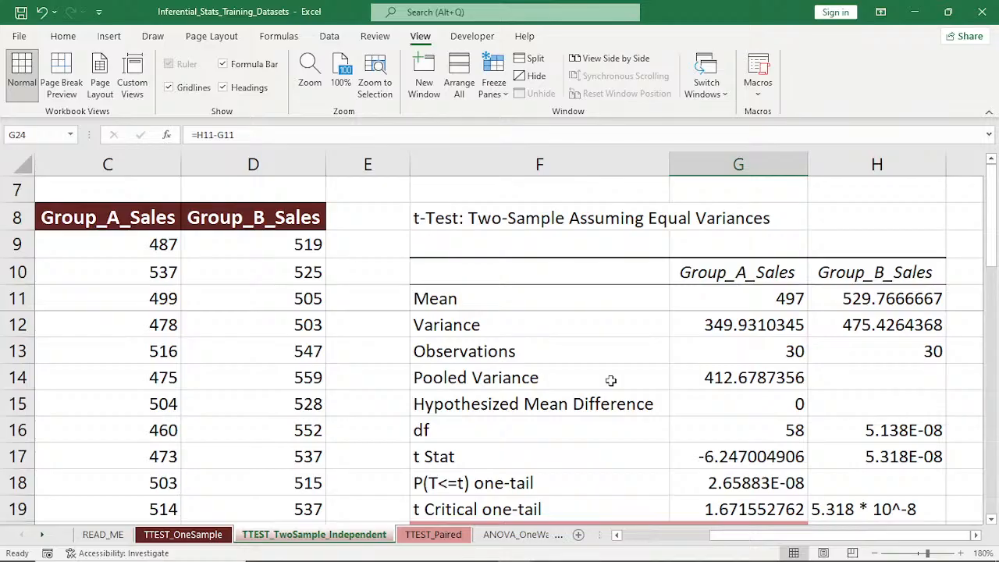
{"action": "scroll", "coordinate": [610, 381], "scroll_direction": "down", "scroll_amount": 1}
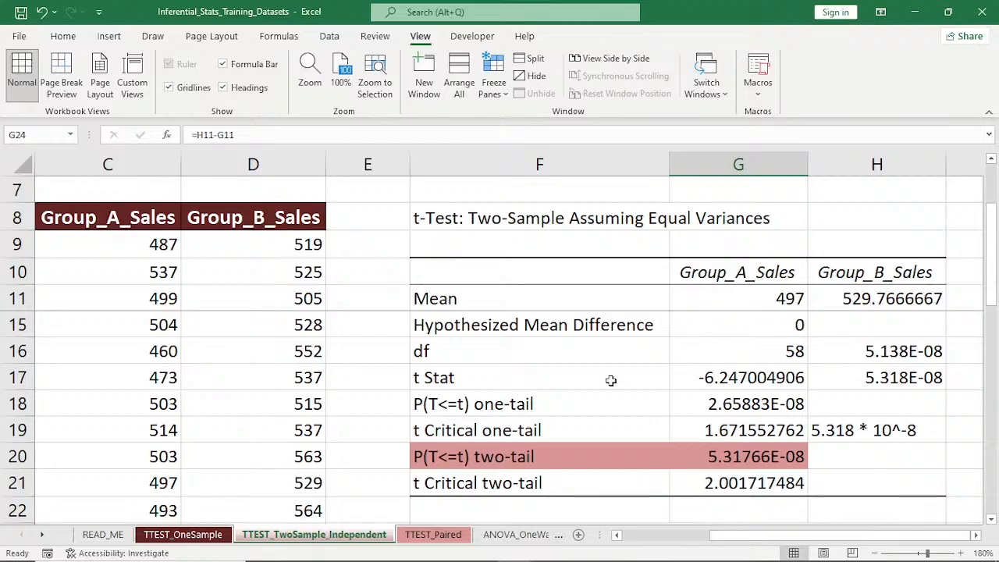
{"action": "scroll", "coordinate": [610, 381], "scroll_direction": "up", "scroll_amount": 1}
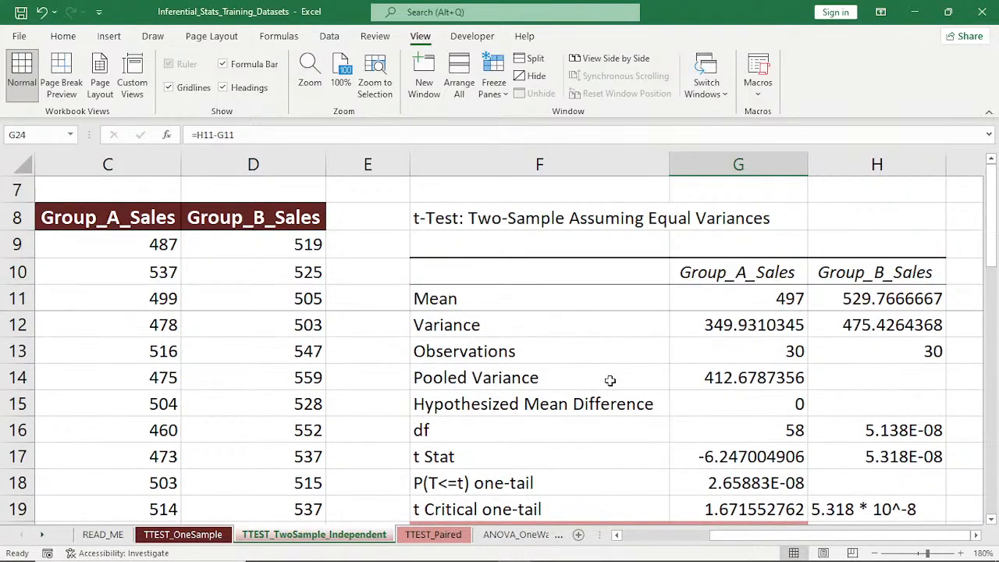
{"action": "scroll", "coordinate": [611, 381], "scroll_direction": "down", "scroll_amount": 3}
{"action": "scroll", "coordinate": [609, 381], "scroll_direction": "down", "scroll_amount": 1}
{"action": "scroll", "coordinate": [680, 371], "scroll_direction": "up", "scroll_amount": 1}
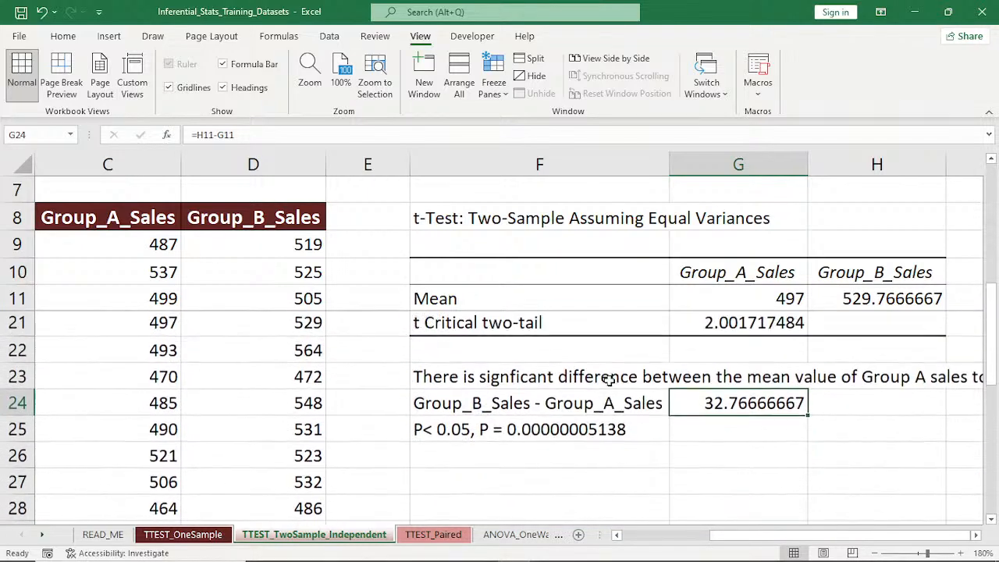
{"action": "left_click", "coordinate": [482, 431]}
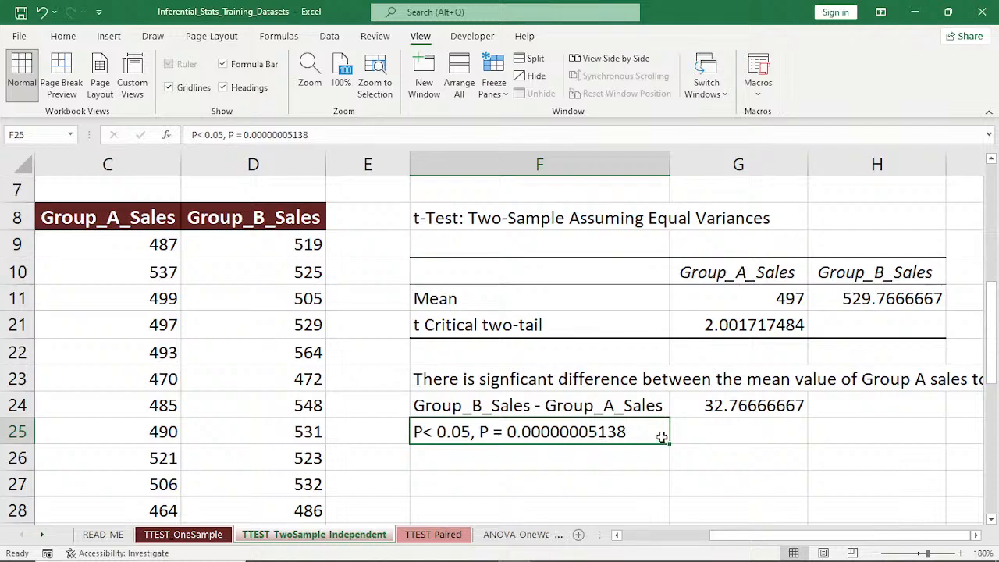
Append "; DF = 58" to the p-value line in cell F25, using the df from the t-test output
{"action": "scroll", "coordinate": [659, 439], "scroll_direction": "up", "scroll_amount": 1}
{"action": "scroll", "coordinate": [656, 458], "scroll_direction": "up", "scroll_amount": 2}
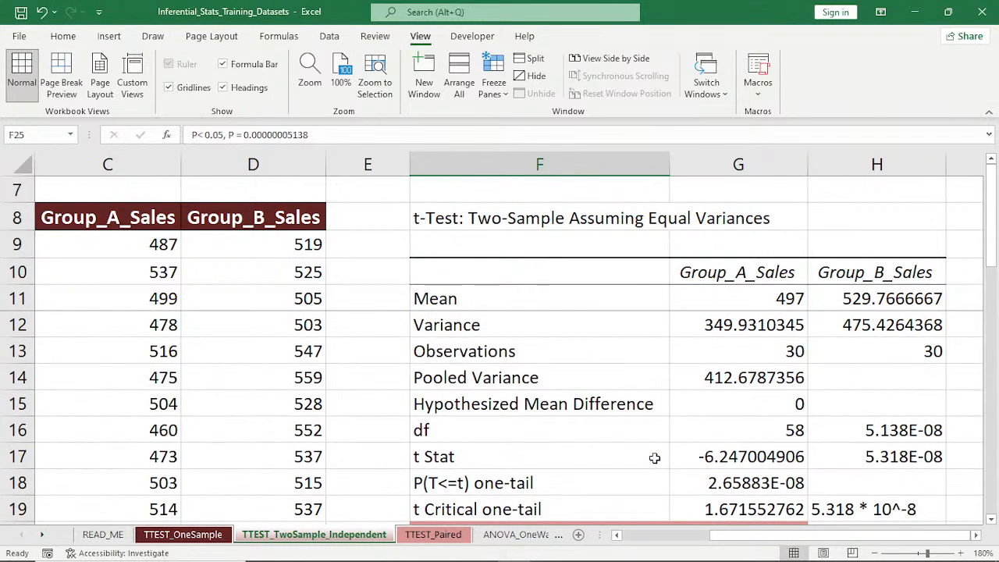
{"action": "scroll", "coordinate": [654, 458], "scroll_direction": "down", "scroll_amount": 3}
{"action": "double_click", "coordinate": [643, 434]}
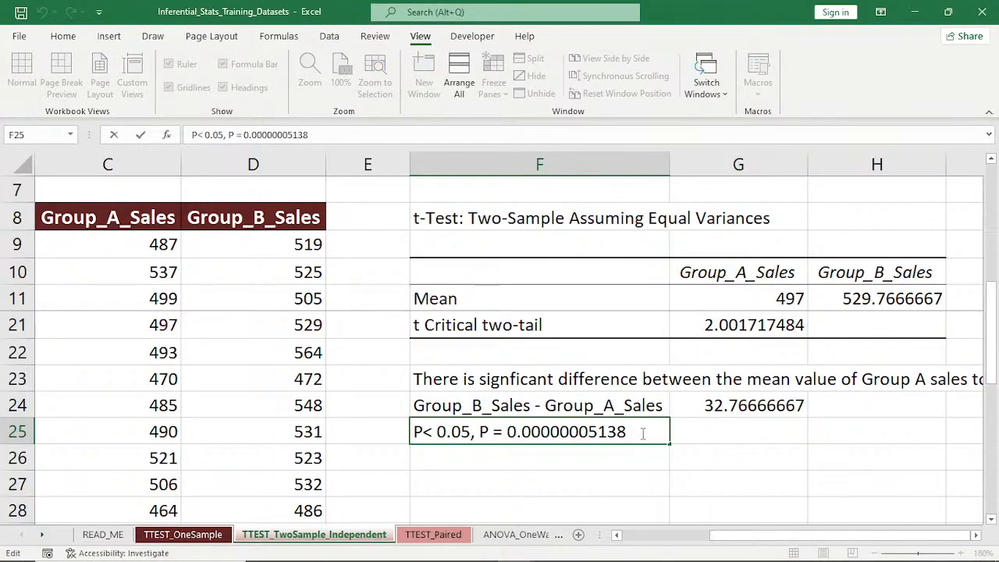
{"action": "type", "text": "; DF = "}
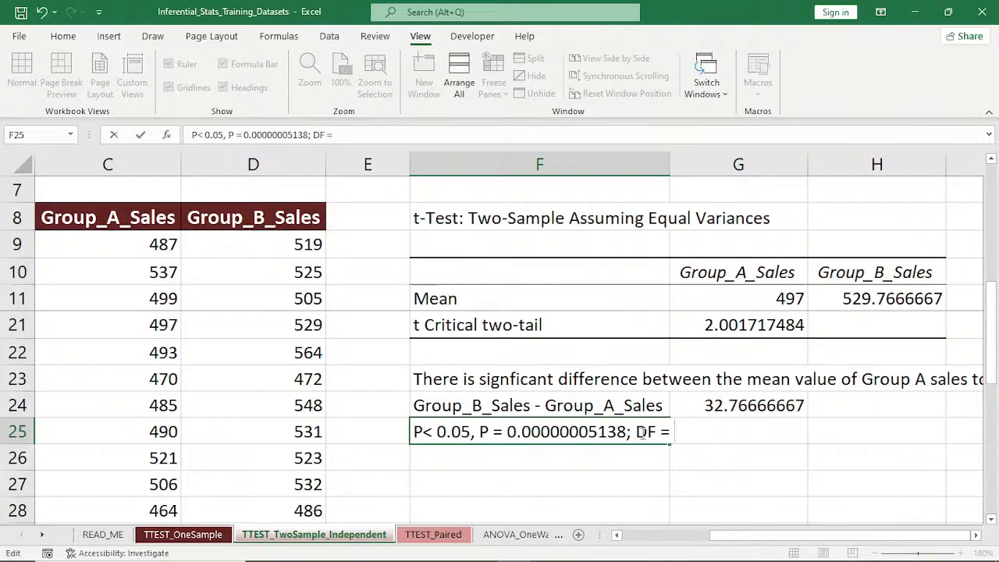
{"action": "type", "text": "58"}
{"action": "key", "text": "Return"}
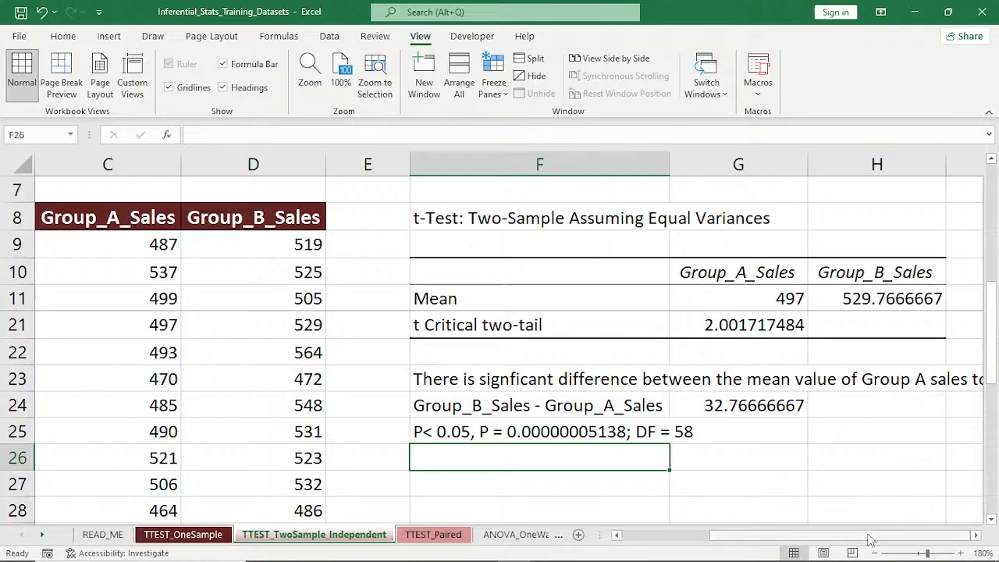
{"action": "left_click", "coordinate": [853, 553]}
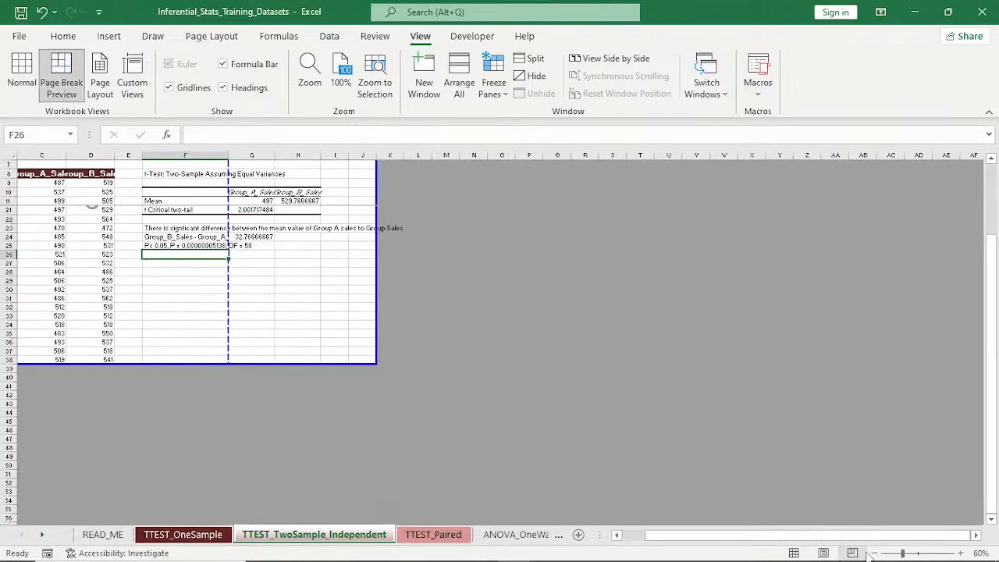
{"action": "left_click", "coordinate": [963, 552]}
{"action": "left_click", "coordinate": [962, 553]}
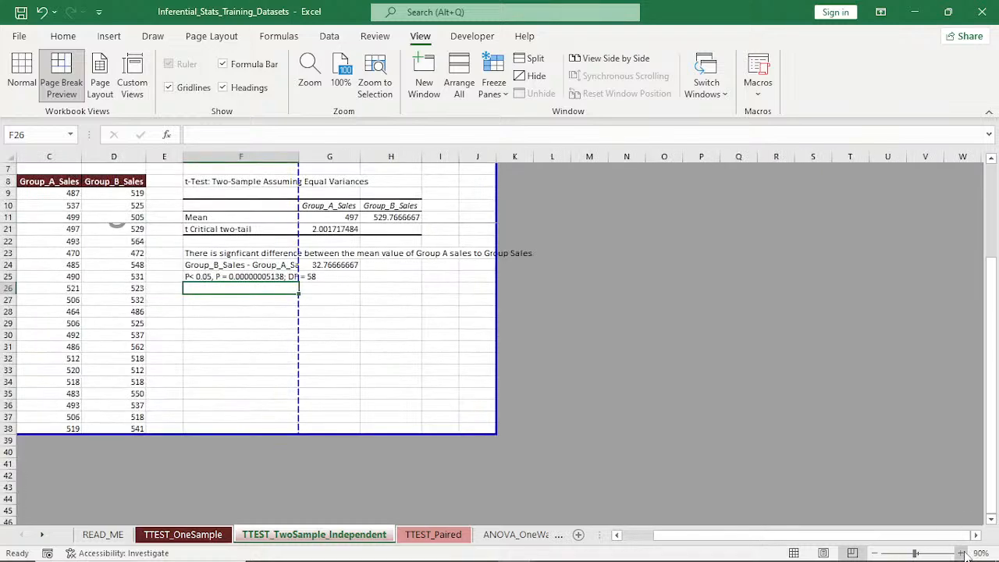
{"action": "left_click", "coordinate": [962, 552]}
{"action": "left_click", "coordinate": [962, 553]}
{"action": "left_click", "coordinate": [962, 553]}
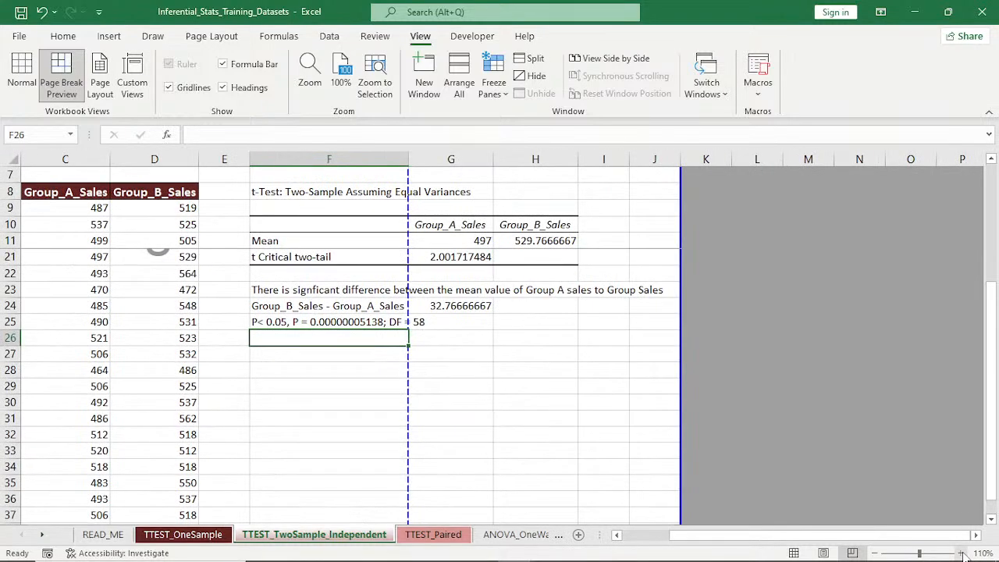
{"action": "left_click", "coordinate": [963, 553]}
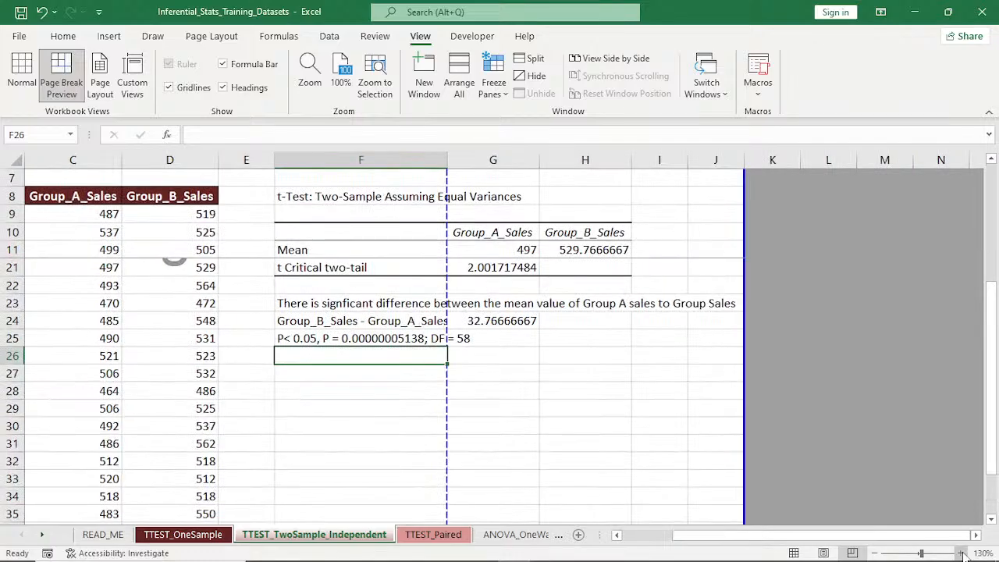
{"action": "left_click", "coordinate": [962, 553]}
{"action": "left_click", "coordinate": [962, 553]}
{"action": "left_click", "coordinate": [963, 552]}
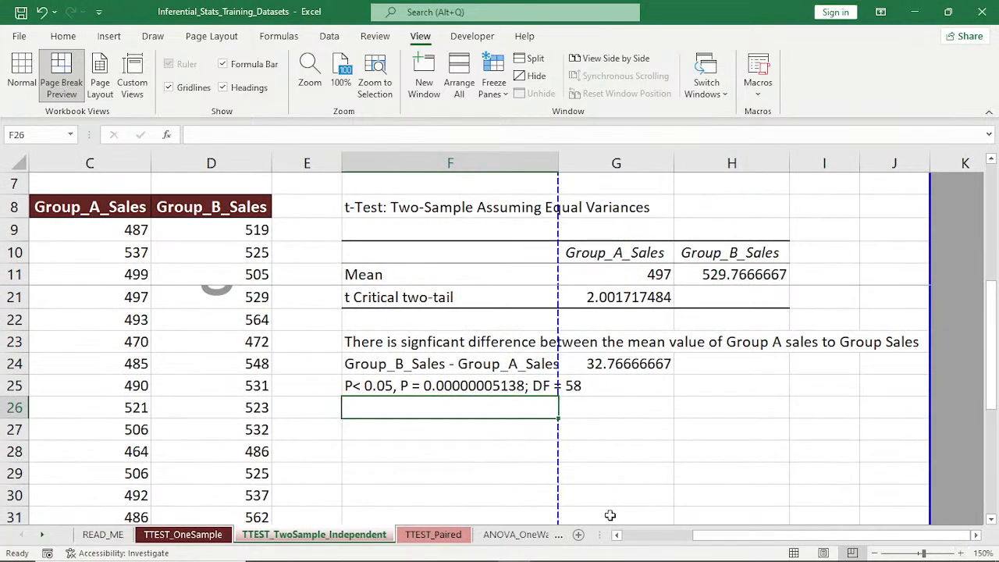
{"action": "scroll", "coordinate": [624, 519], "scroll_direction": "left", "scroll_amount": 3}
{"action": "left_click", "coordinate": [679, 456]}
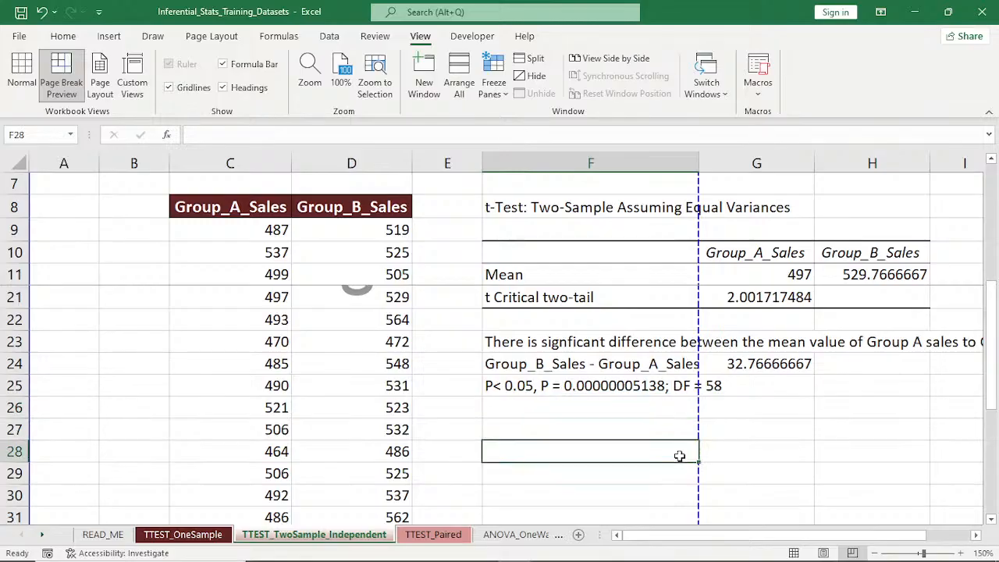
{"action": "scroll", "coordinate": [682, 362], "scroll_direction": "up", "scroll_amount": 3}
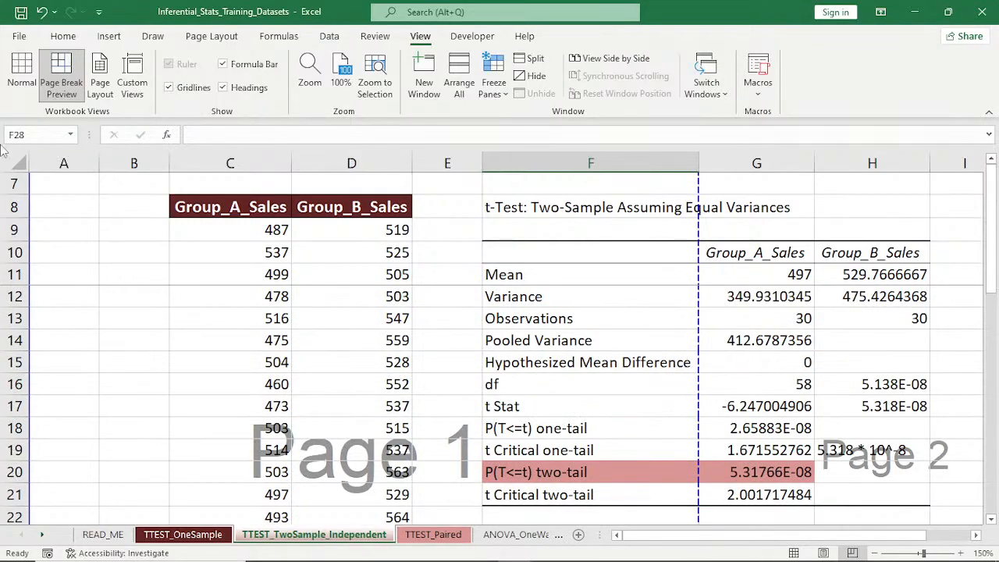
{"action": "left_click", "coordinate": [14, 82]}
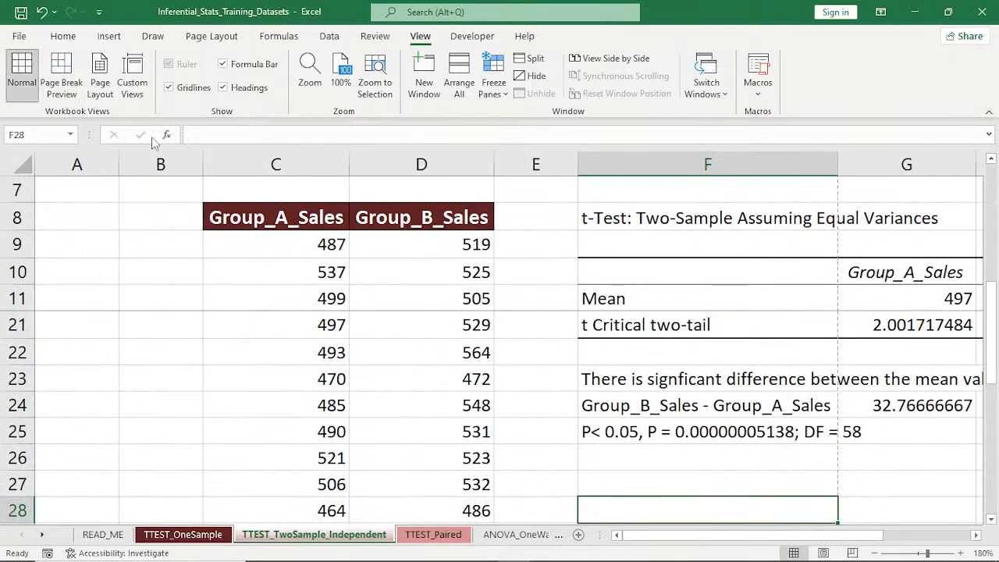
Reduce the sheet zoom to 120% and examine the full t-test output together with the conclusion lines in rows 23 to 25
{"action": "left_click", "coordinate": [479, 360]}
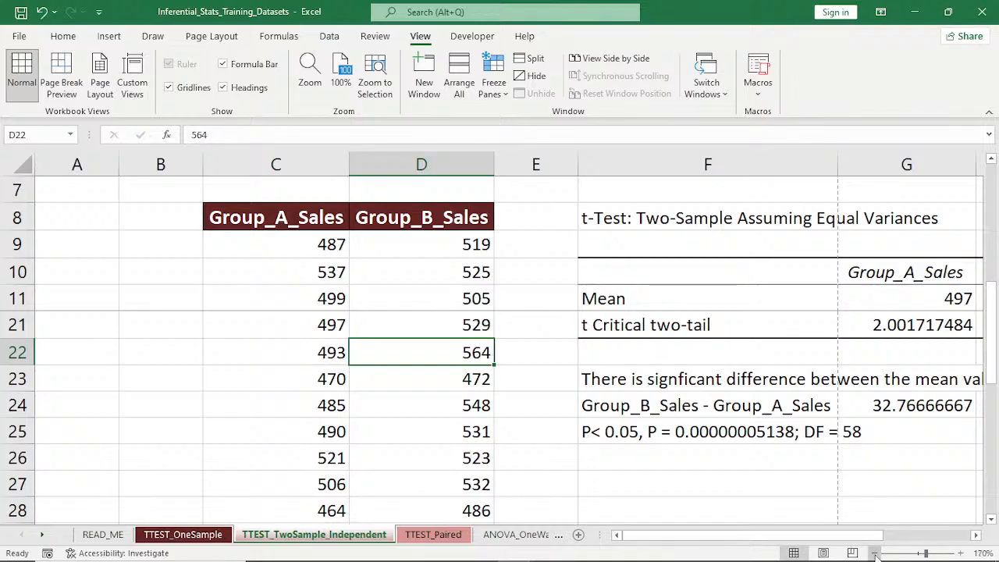
{"action": "left_click", "coordinate": [875, 553]}
{"action": "left_click", "coordinate": [875, 553]}
{"action": "left_click", "coordinate": [875, 553]}
{"action": "left_click", "coordinate": [875, 553]}
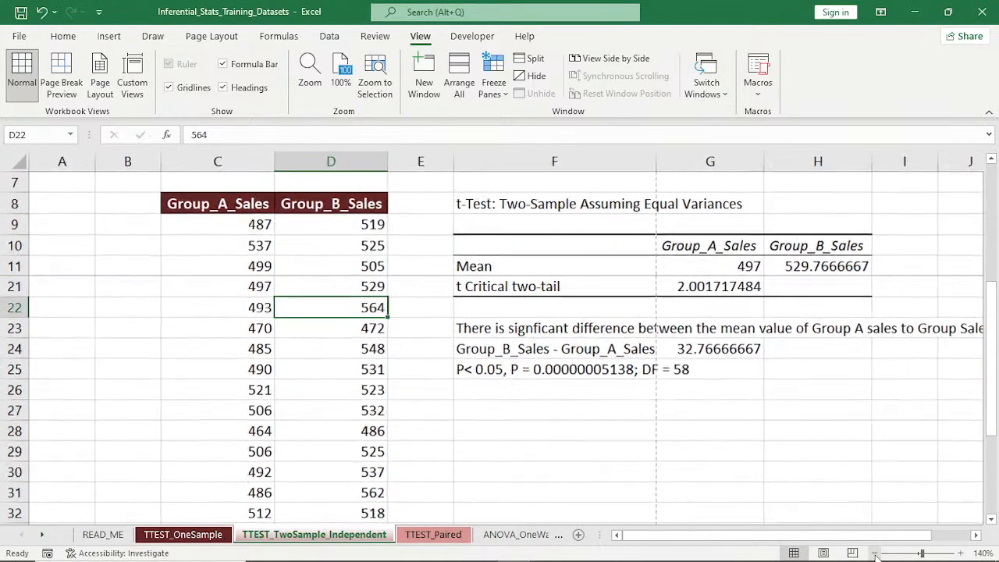
{"action": "left_click", "coordinate": [875, 553]}
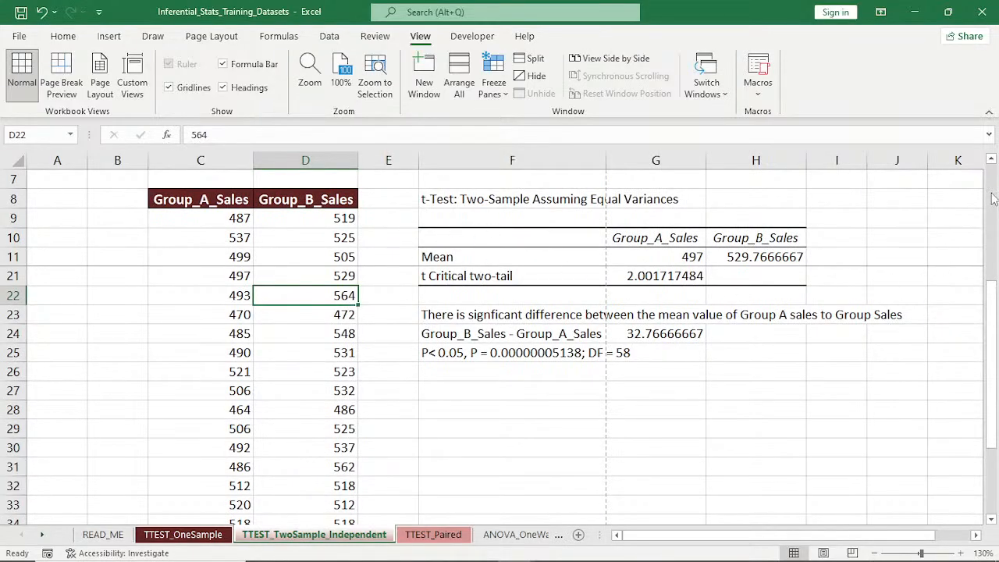
{"action": "left_click", "coordinate": [992, 158]}
{"action": "left_click", "coordinate": [992, 159]}
{"action": "left_click", "coordinate": [992, 159]}
{"action": "left_click", "coordinate": [993, 158]}
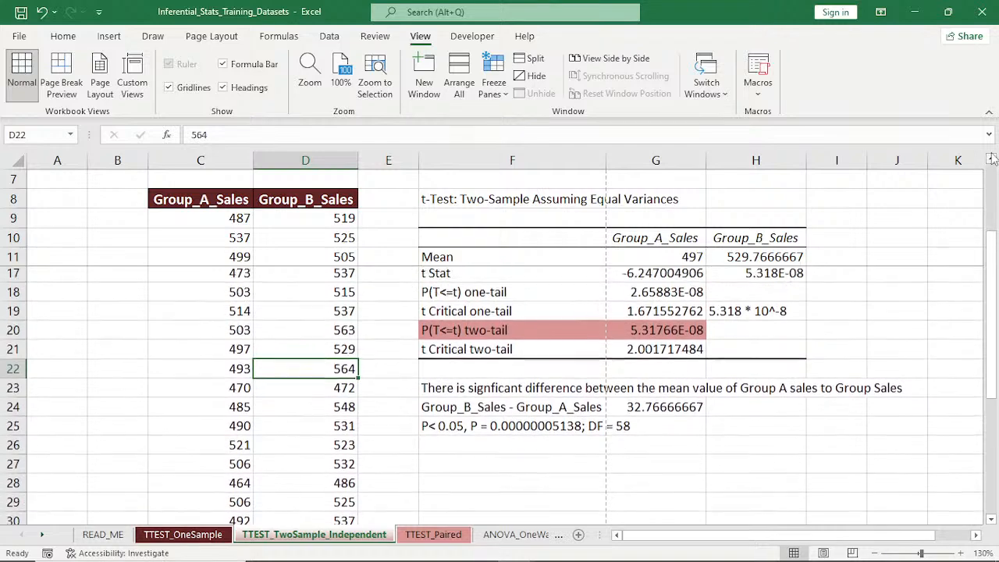
{"action": "left_click", "coordinate": [992, 158]}
{"action": "left_click", "coordinate": [992, 159]}
{"action": "left_click", "coordinate": [993, 158]}
{"action": "left_click", "coordinate": [992, 158]}
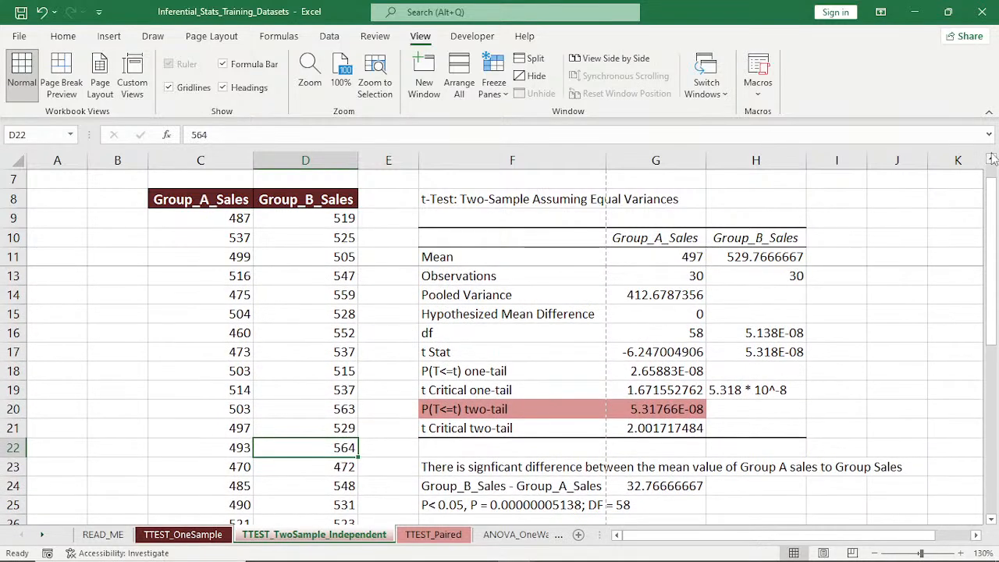
{"action": "left_click", "coordinate": [992, 160]}
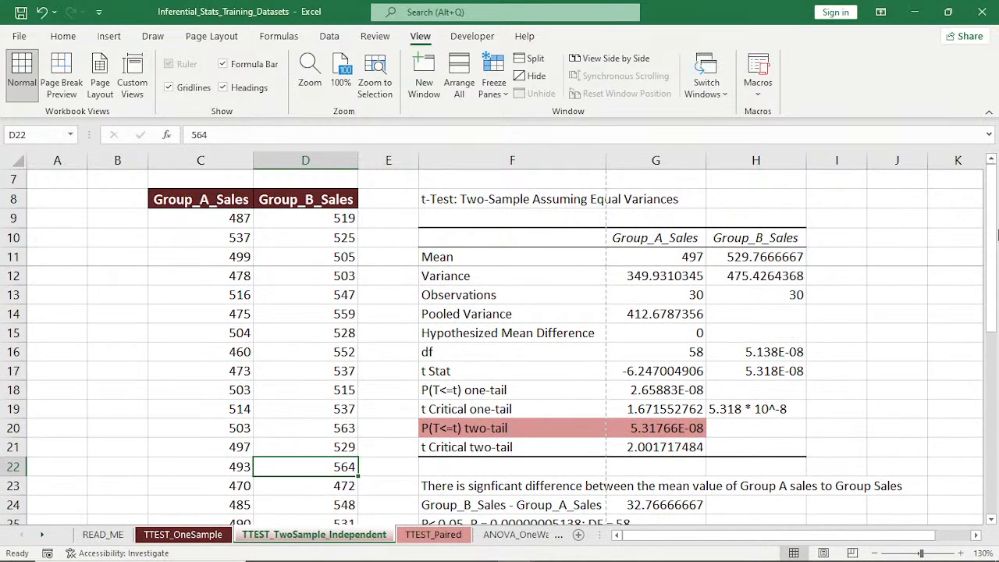
{"action": "left_click", "coordinate": [875, 552]}
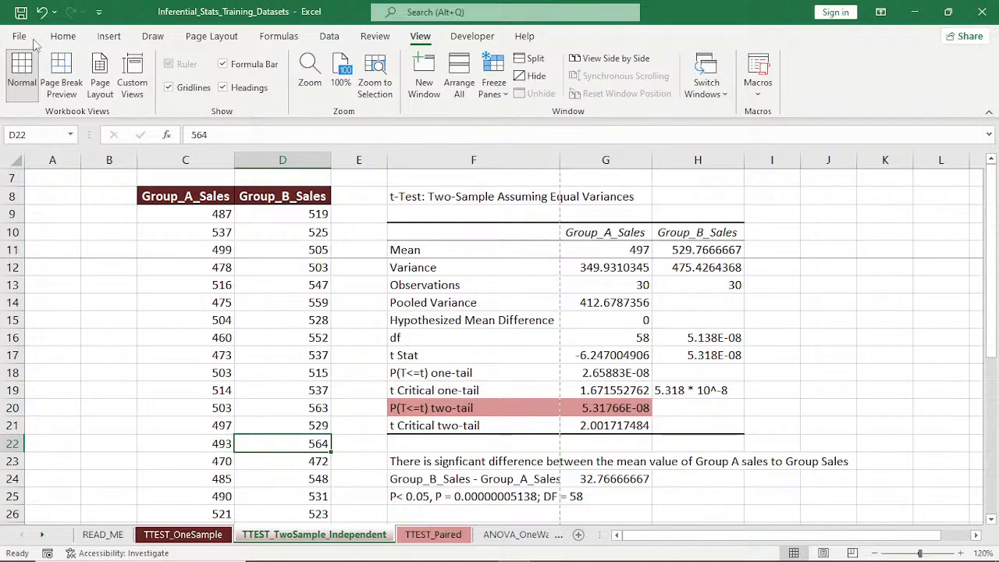
Open the TTEST_Paired sheet and look over its Before_Training and After_Training sales data
{"action": "left_click", "coordinate": [329, 38]}
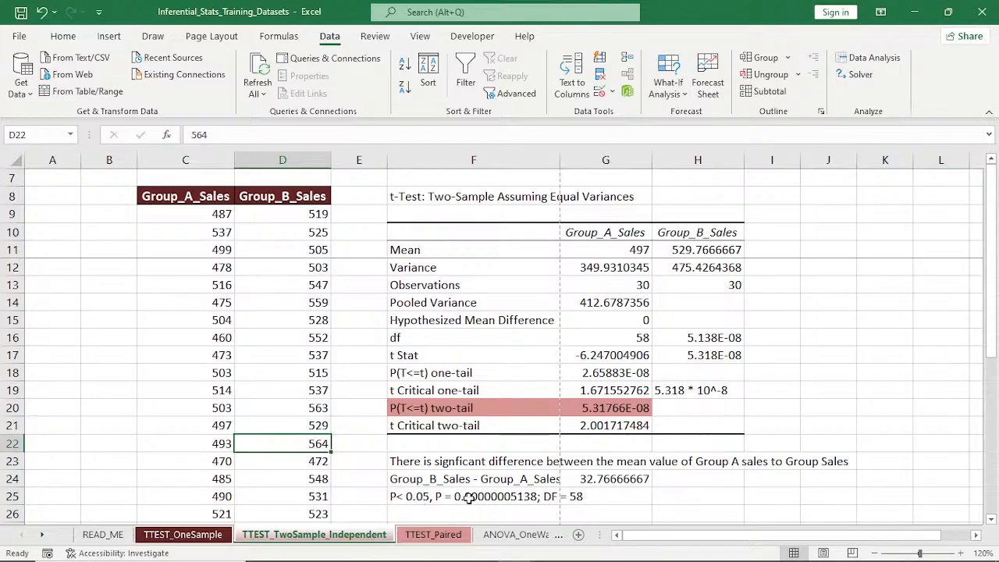
{"action": "left_click", "coordinate": [428, 535]}
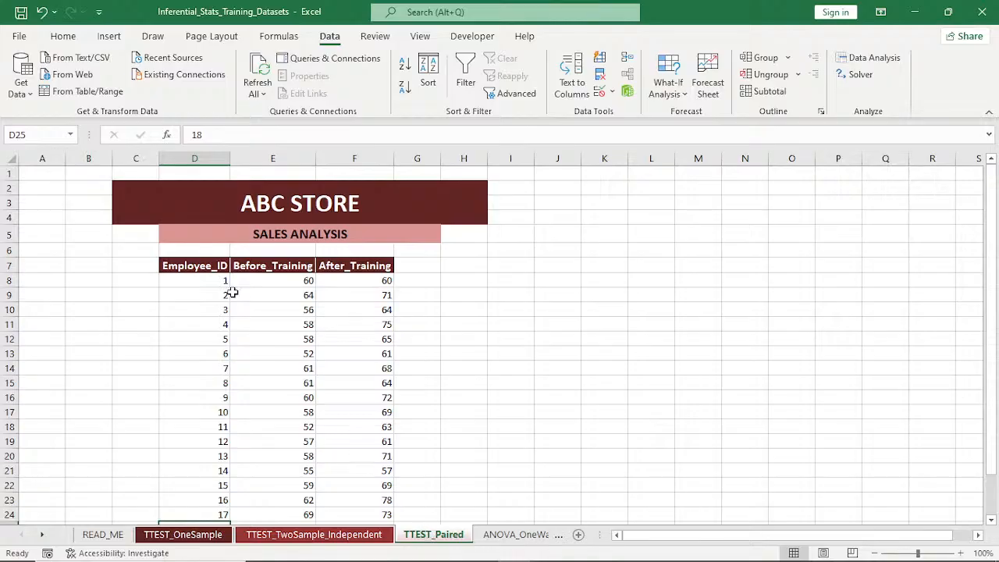
{"action": "left_click", "coordinate": [333, 238]}
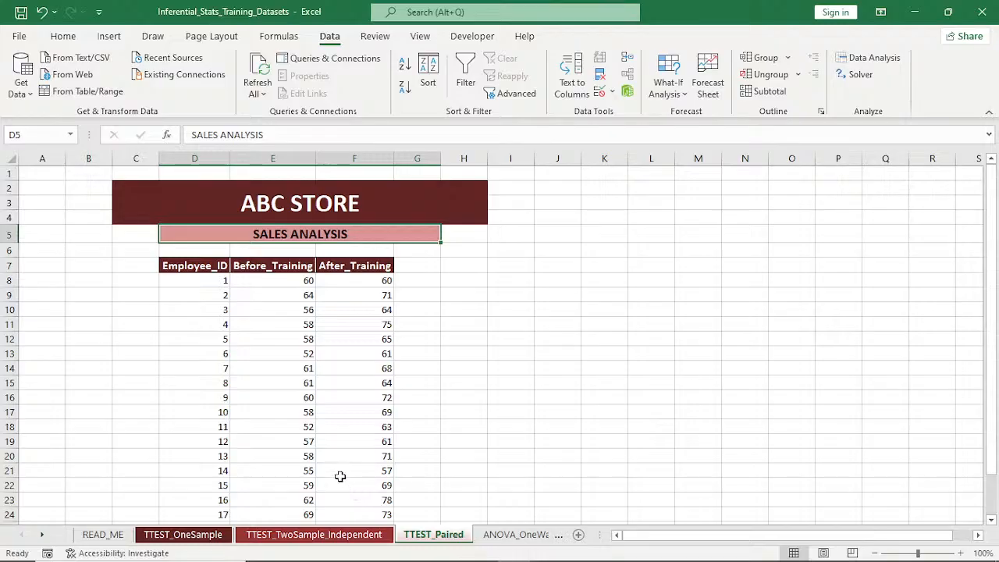
{"action": "left_click", "coordinate": [301, 403]}
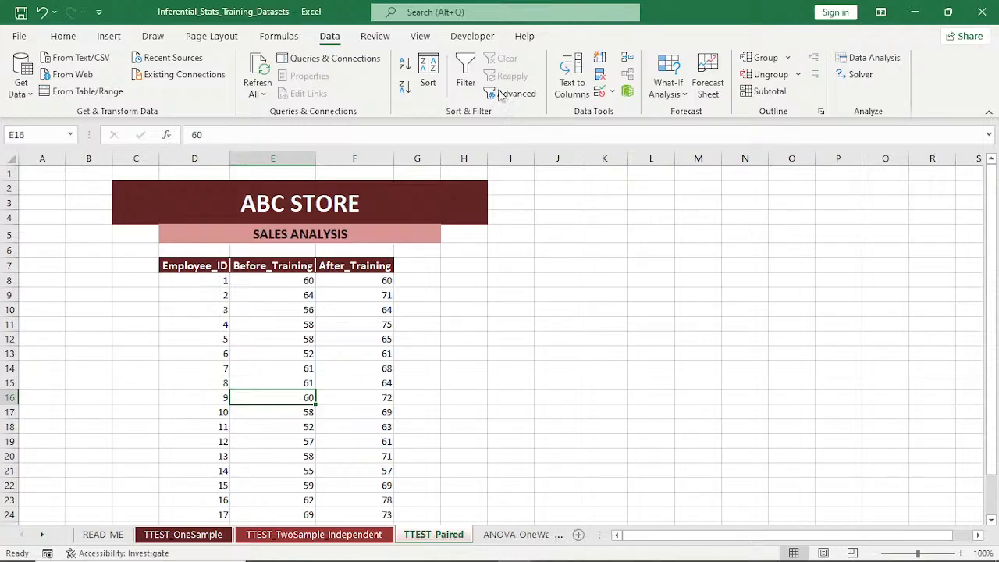
Start the t-Test: Paired Two Sample for Means from the data analysis tools on the TTEST_Paired sheet
{"action": "left_click", "coordinate": [879, 61]}
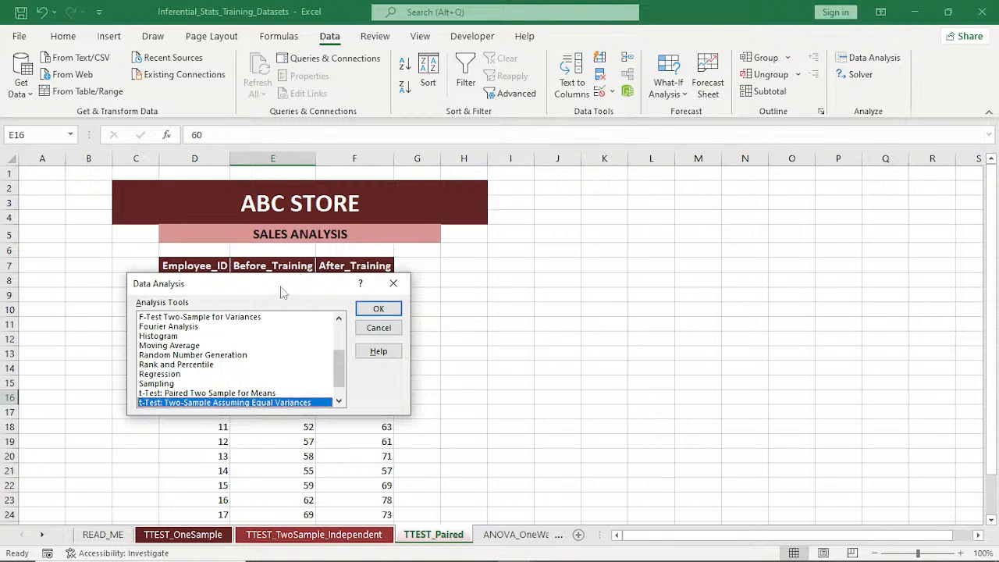
{"action": "left_click_drag", "start_coordinate": [275, 287], "coordinate": [724, 195]}
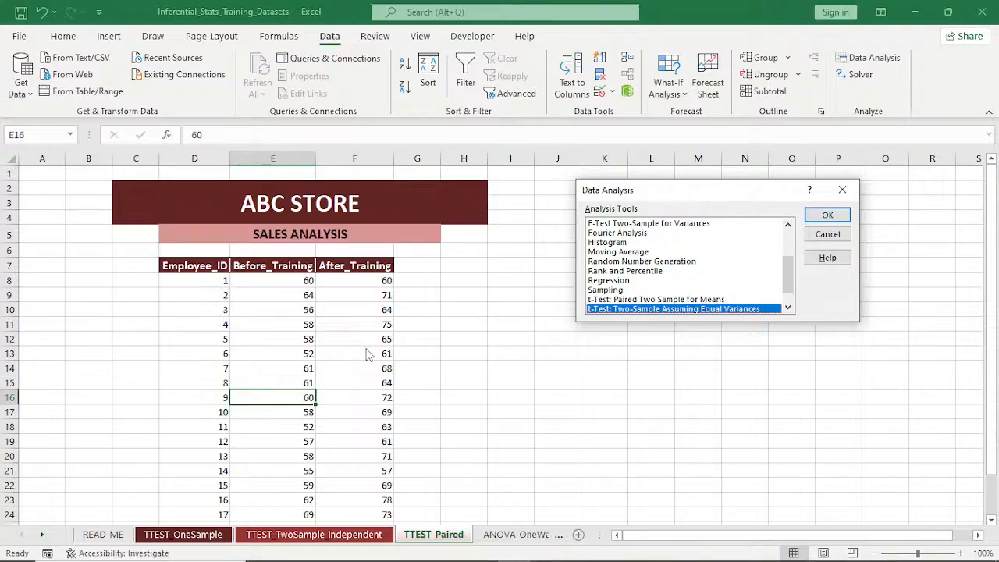
{"action": "left_click_drag", "start_coordinate": [790, 268], "coordinate": [793, 280]}
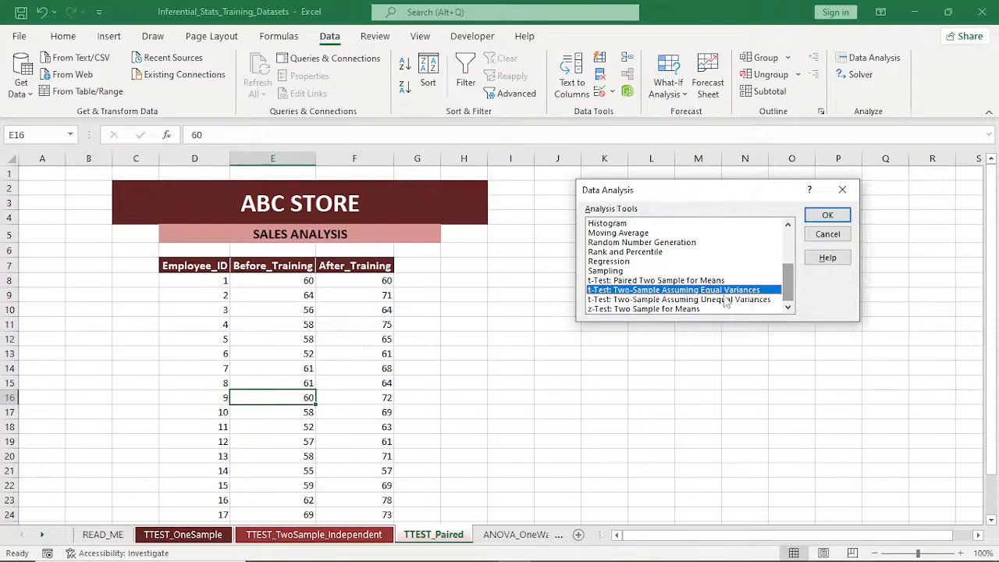
{"action": "left_click", "coordinate": [634, 281]}
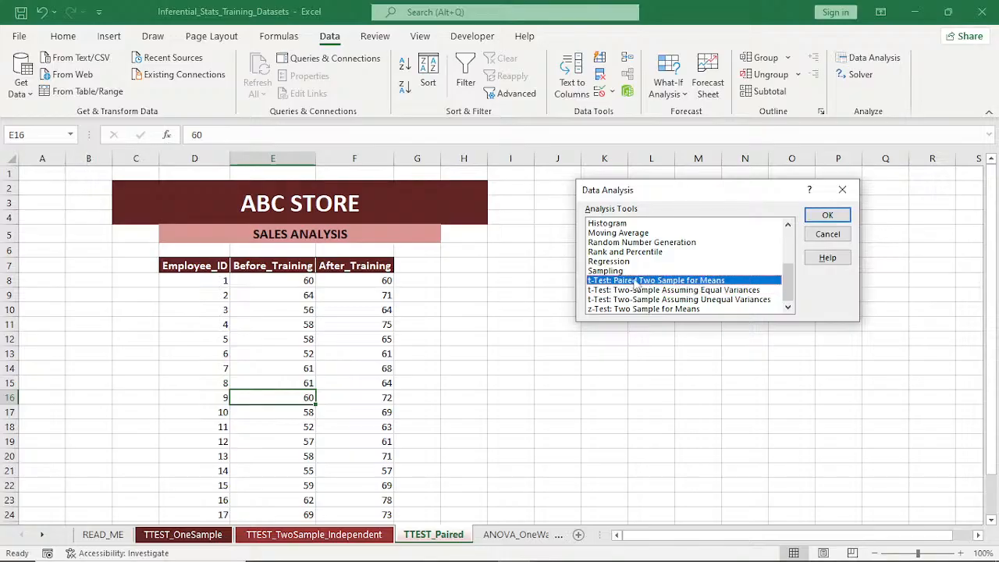
{"action": "left_click", "coordinate": [819, 216]}
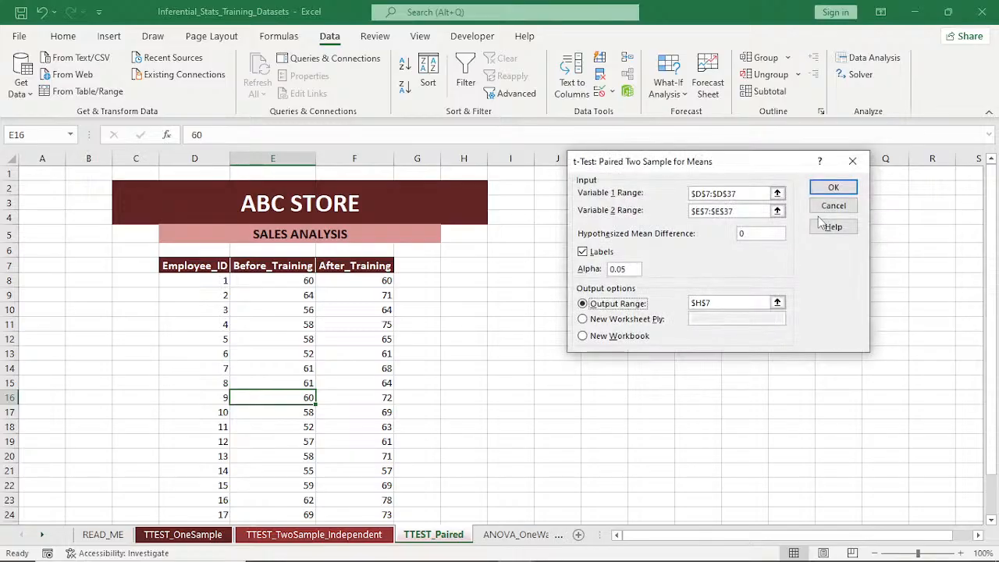
Set the paired t-test's Variable 1 Range to the Before_Training column, E7:E27, including its header
{"action": "left_click", "coordinate": [743, 194]}
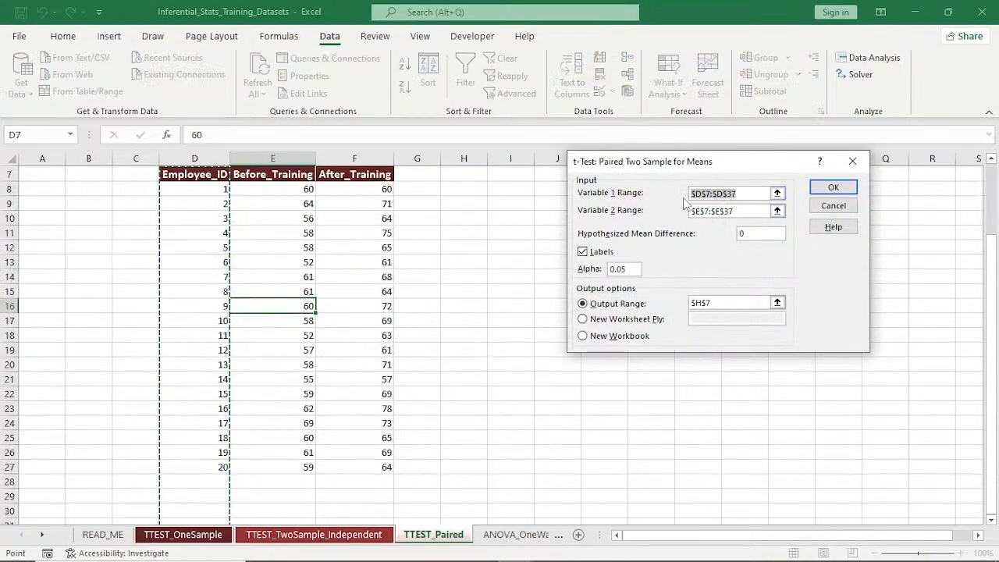
{"action": "key", "text": "BackSpace"}
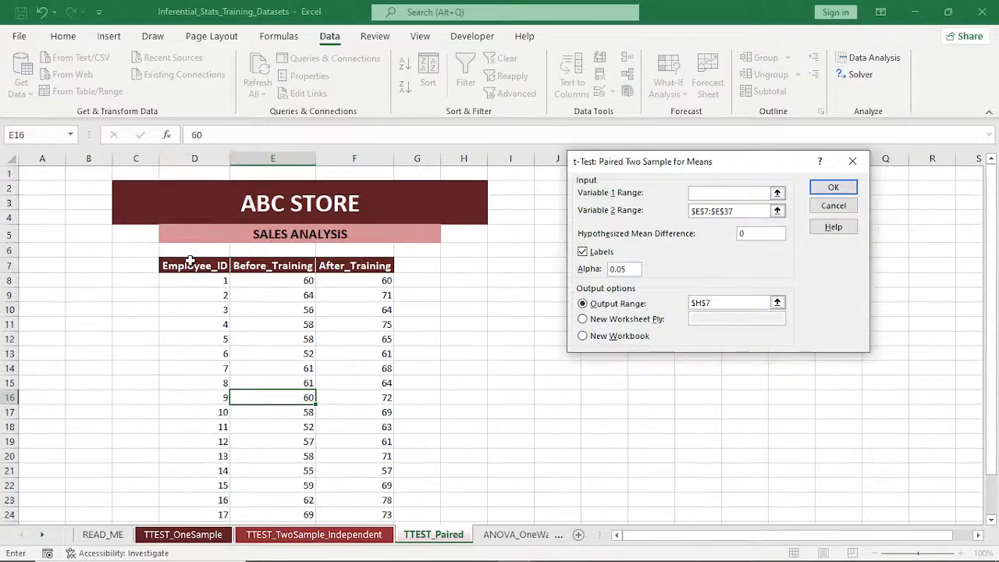
{"action": "left_click", "coordinate": [255, 266]}
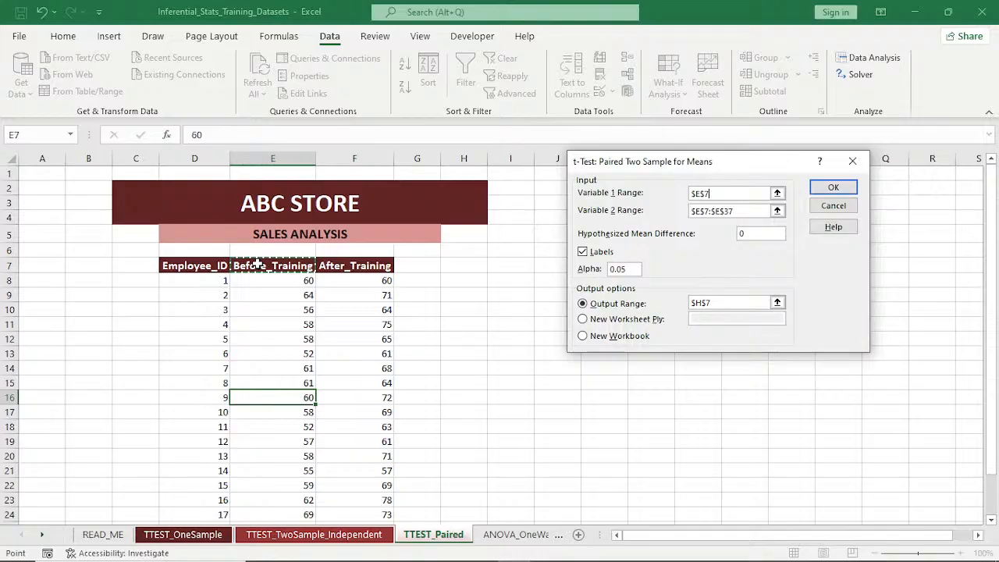
{"action": "key", "text": "ctrl+shift+Down"}
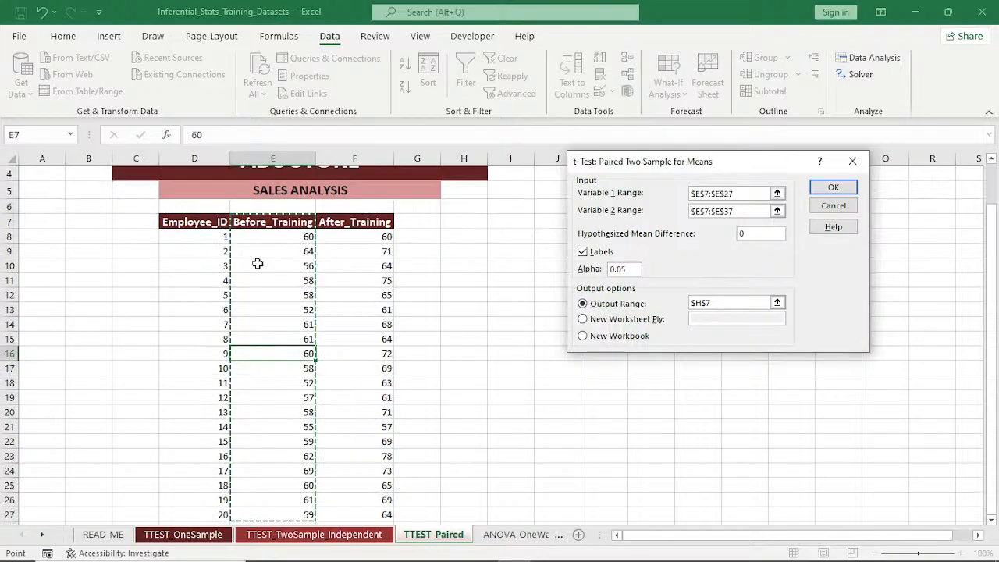
Set the paired t-test's Variable 2 Range to the After_Training column, F7:F27, including its header
{"action": "left_click", "coordinate": [727, 212]}
{"action": "left_click_drag", "start_coordinate": [727, 212], "coordinate": [685, 212]}
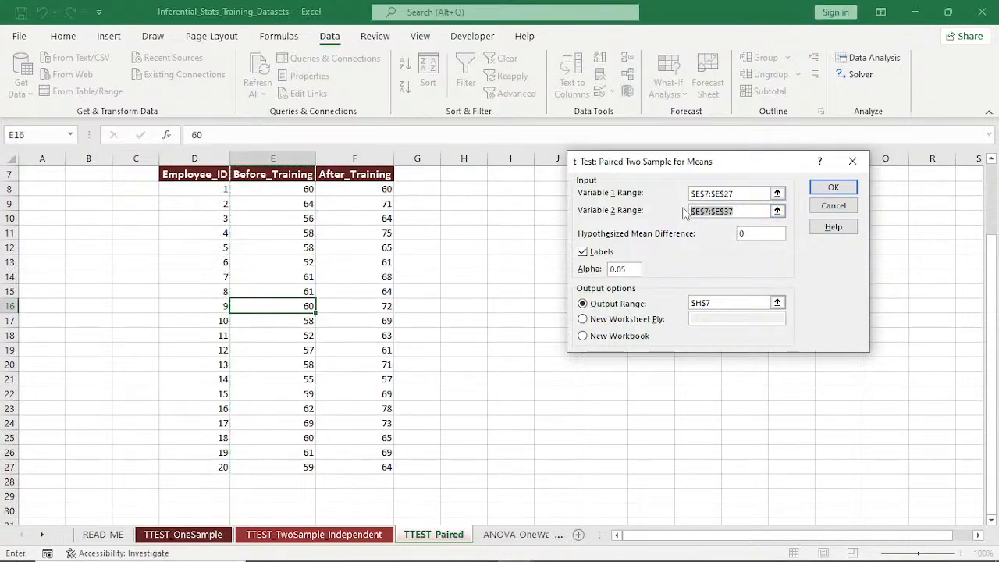
{"action": "key", "text": "BackSpace"}
{"action": "scroll", "coordinate": [684, 212], "scroll_direction": "up", "scroll_amount": 2}
{"action": "left_click", "coordinate": [355, 266]}
{"action": "key", "text": "ctrl+shift+Down"}
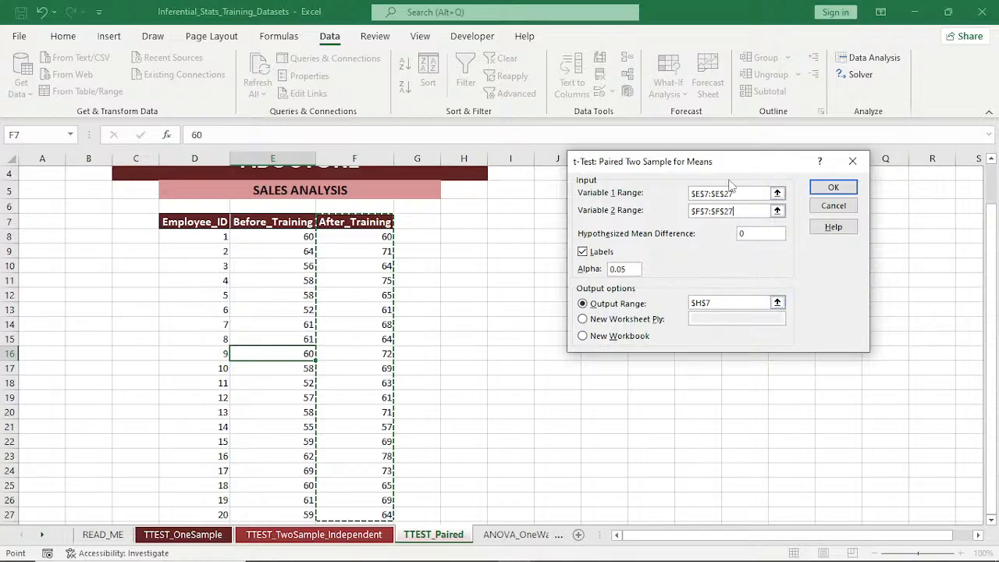
Set the output range to cell I7 and run the paired t-test with labels and alpha 0.05
{"action": "left_click", "coordinate": [673, 303]}
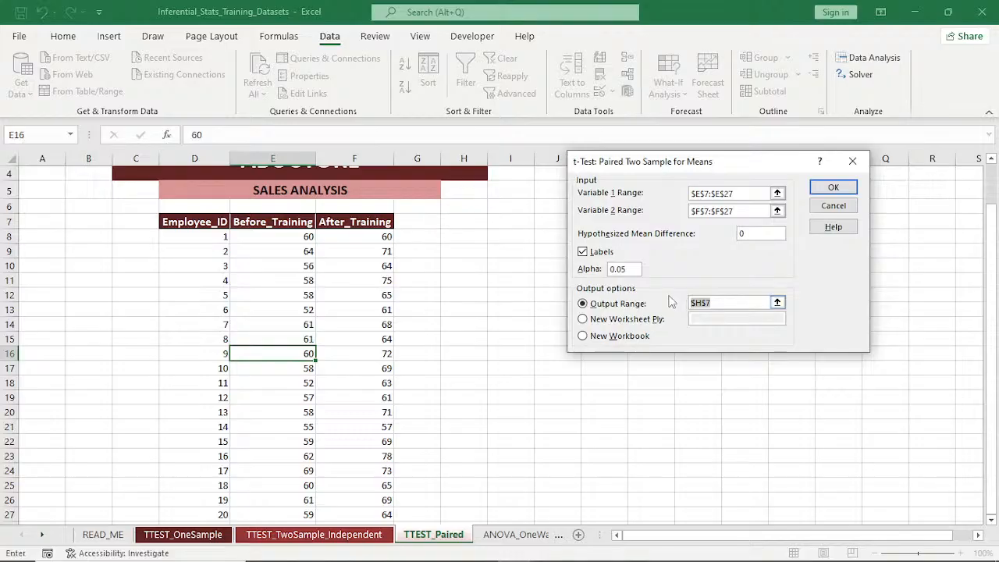
{"action": "key", "text": "BackSpace"}
{"action": "left_click_drag", "start_coordinate": [700, 161], "coordinate": [219, 127]}
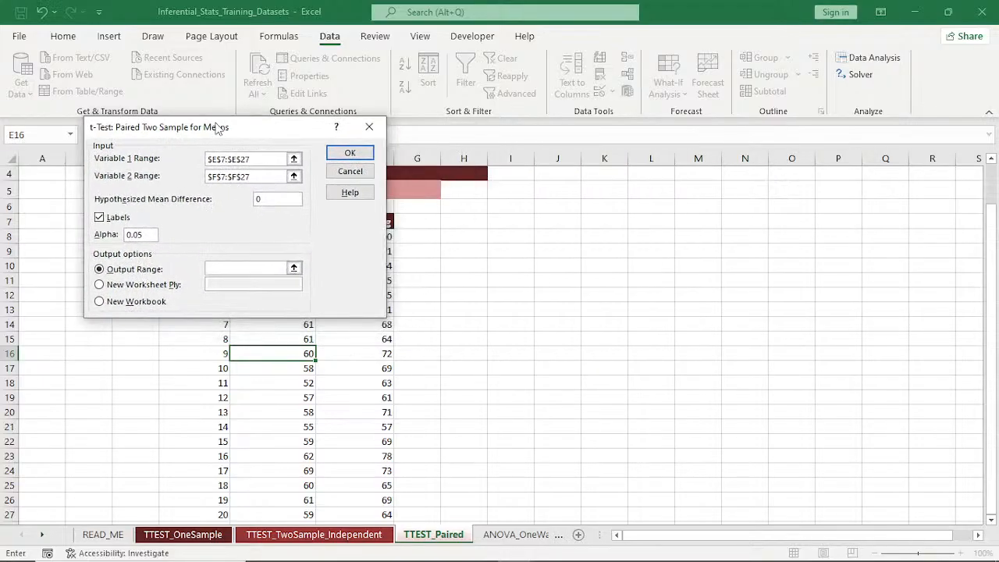
{"action": "left_click", "coordinate": [505, 220]}
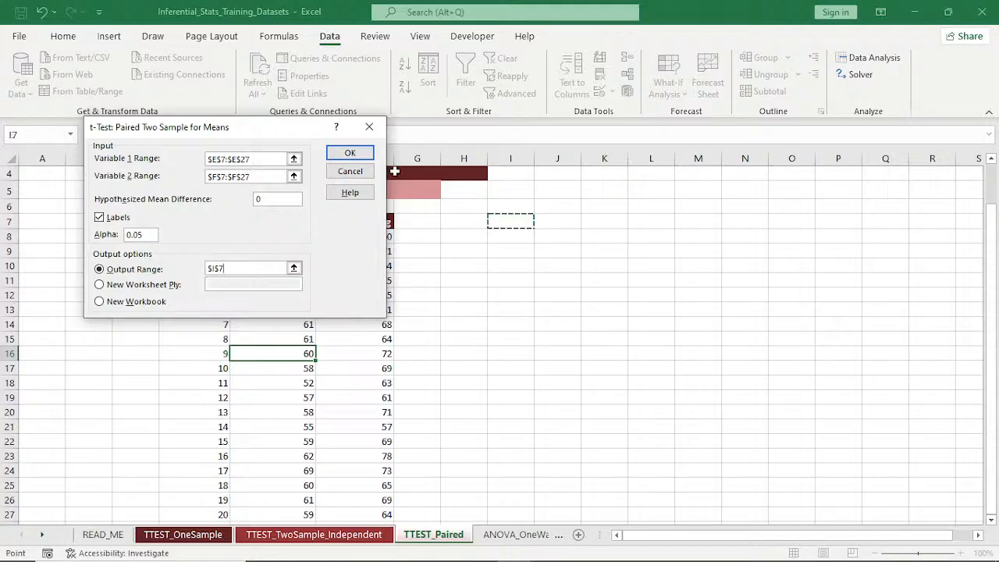
{"action": "left_click", "coordinate": [349, 155]}
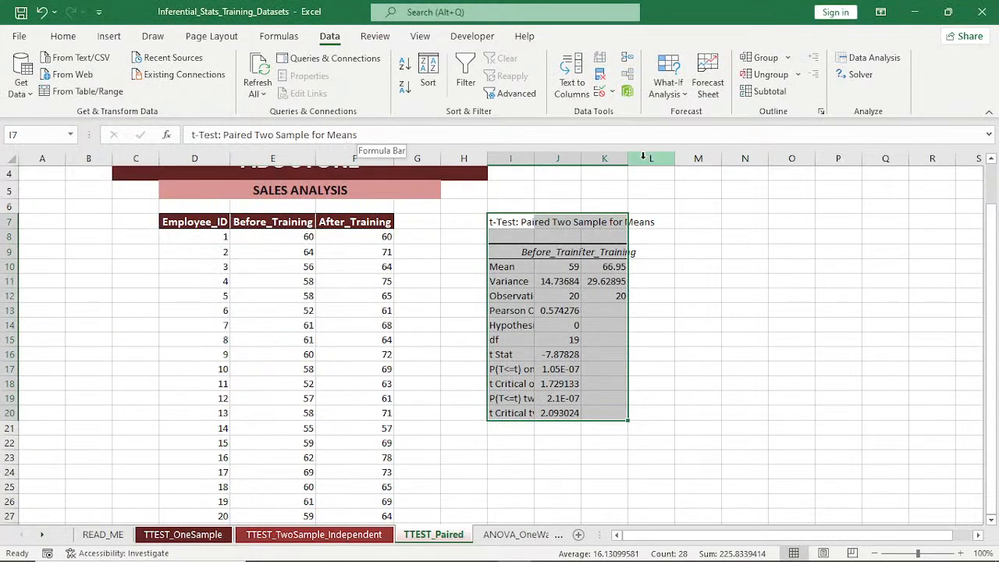
Autofit columns K and J of the paired t-test output and enlarge the sheet zoom to 150%
{"action": "double_click", "coordinate": [628, 159]}
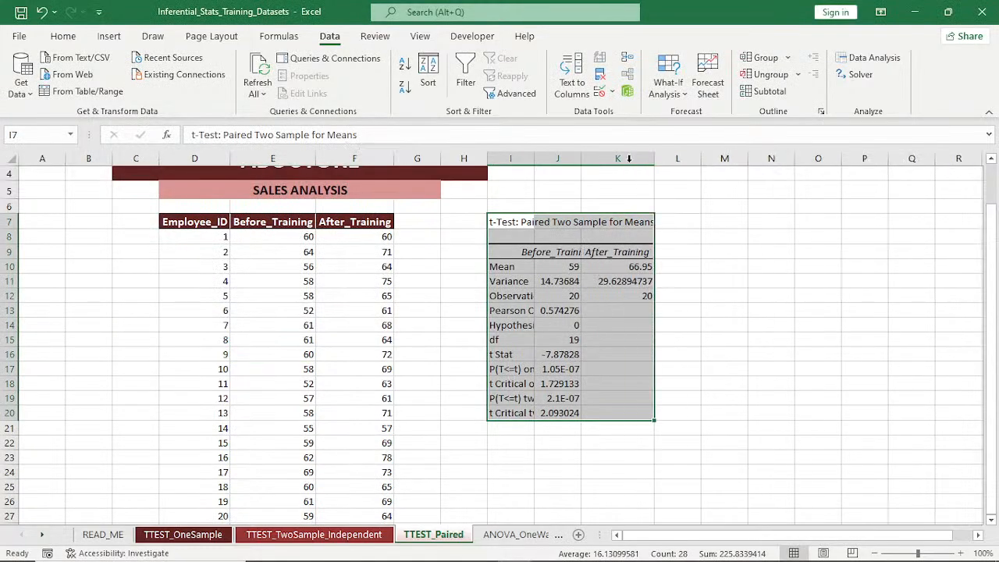
{"action": "double_click", "coordinate": [581, 156]}
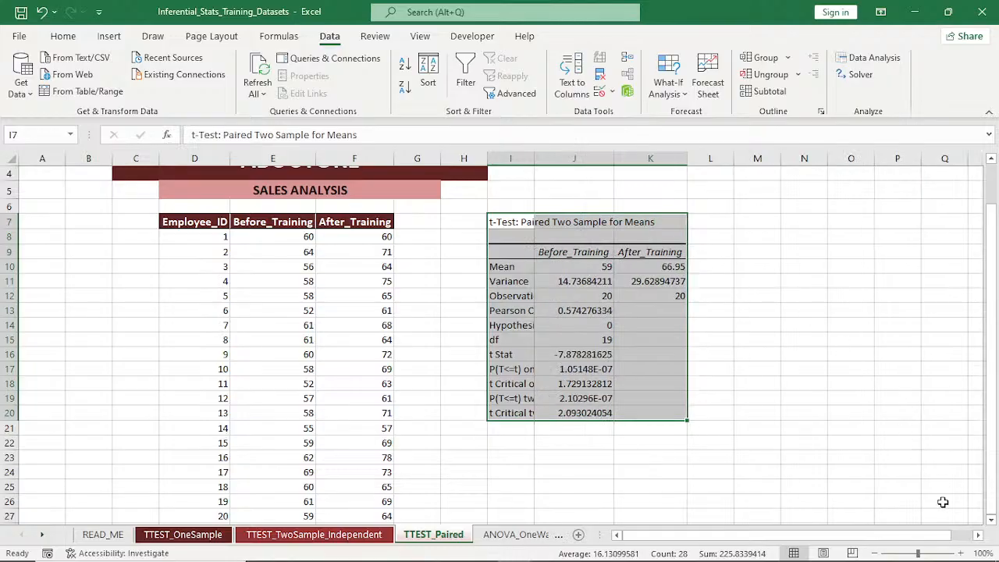
{"action": "left_click", "coordinate": [961, 553]}
{"action": "left_click", "coordinate": [961, 553]}
{"action": "left_click", "coordinate": [962, 553]}
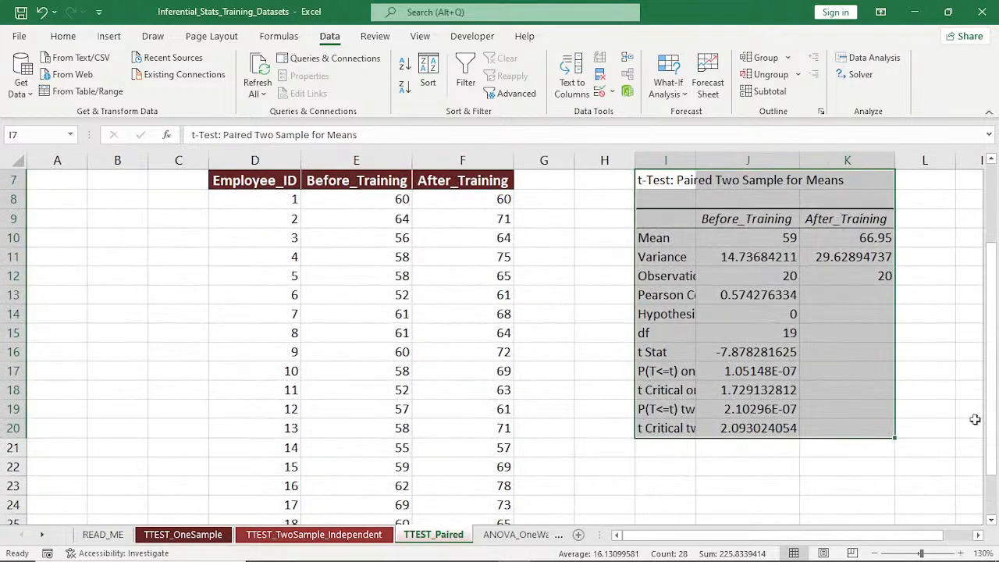
{"action": "left_click", "coordinate": [979, 535]}
{"action": "left_click", "coordinate": [980, 536]}
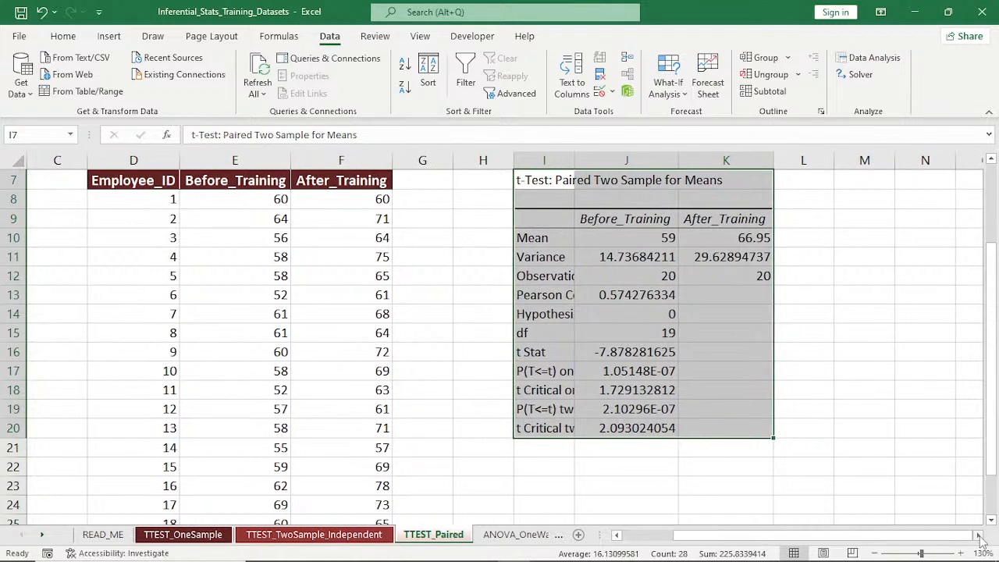
{"action": "left_click", "coordinate": [979, 536]}
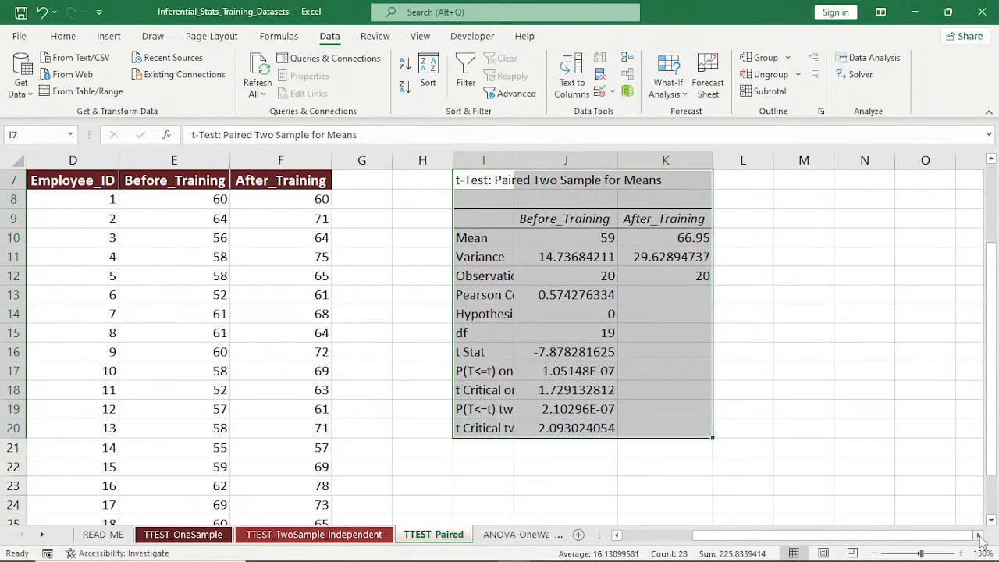
{"action": "left_click", "coordinate": [961, 553]}
{"action": "left_click", "coordinate": [961, 552]}
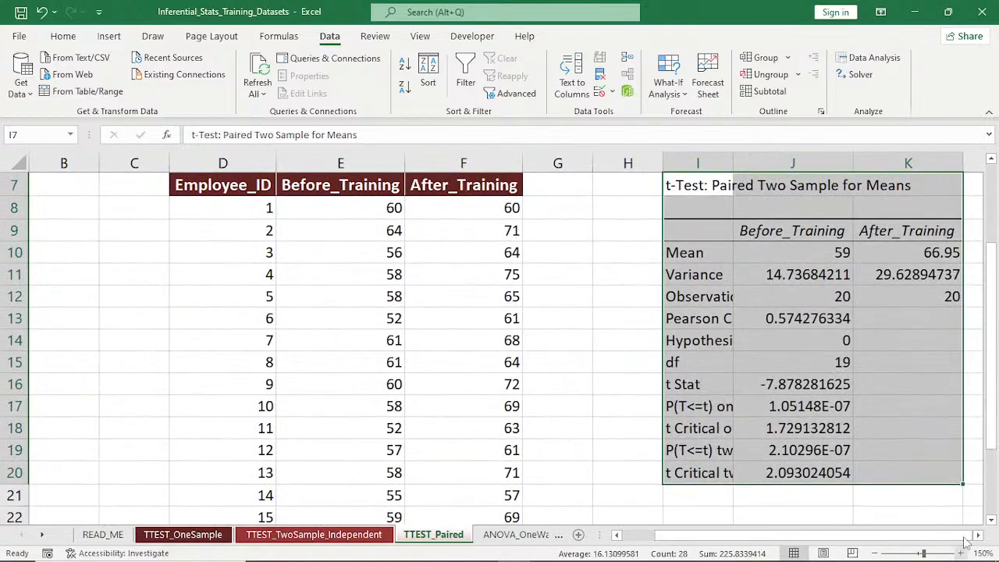
Widen column I of the t-test output enough to read the one-tail and two-tail row labels
{"action": "scroll", "coordinate": [996, 343], "scroll_direction": "up", "scroll_amount": 2}
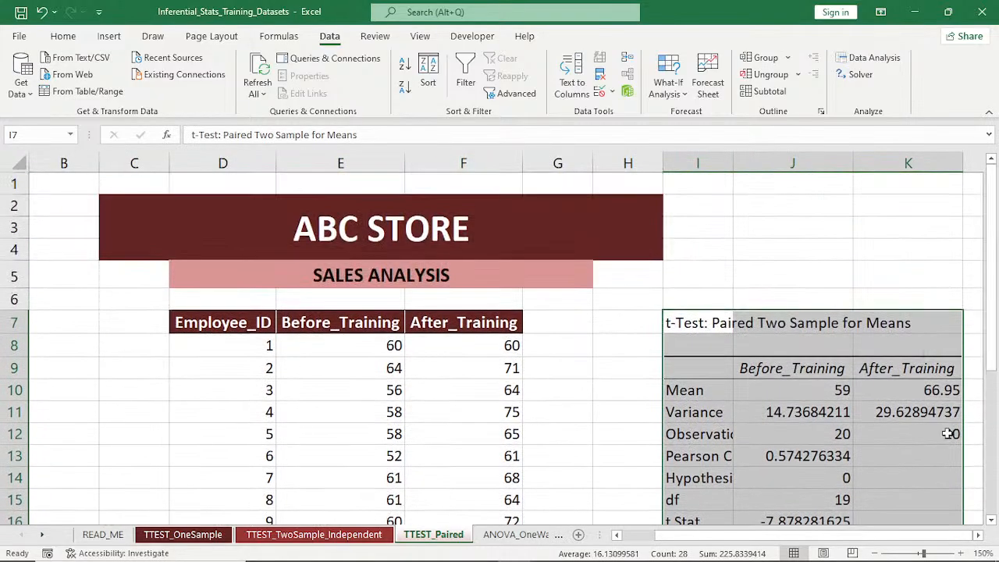
{"action": "scroll", "coordinate": [990, 303], "scroll_direction": "down", "scroll_amount": 2}
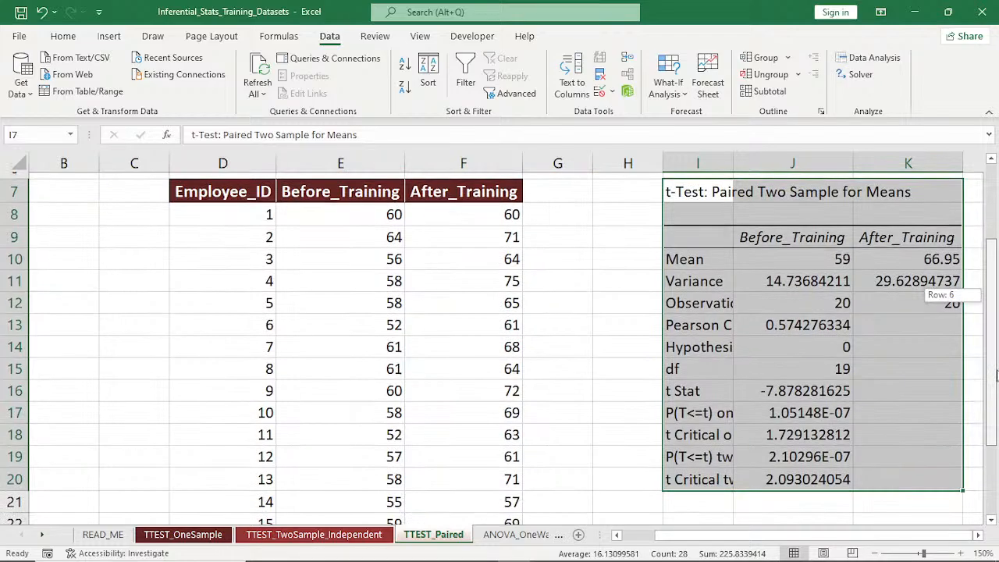
{"action": "left_click", "coordinate": [980, 537]}
{"action": "left_click", "coordinate": [980, 537]}
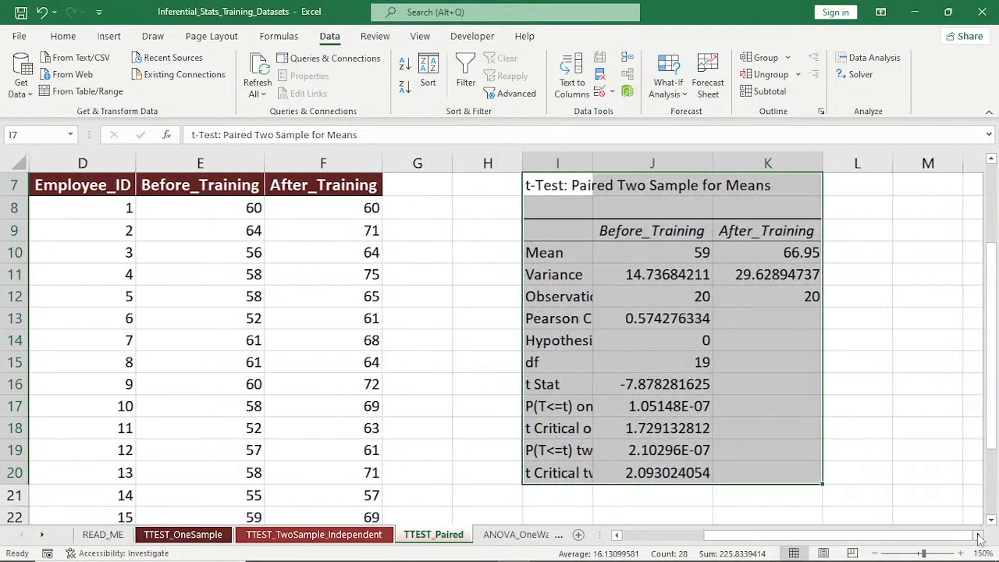
{"action": "left_click", "coordinate": [979, 537]}
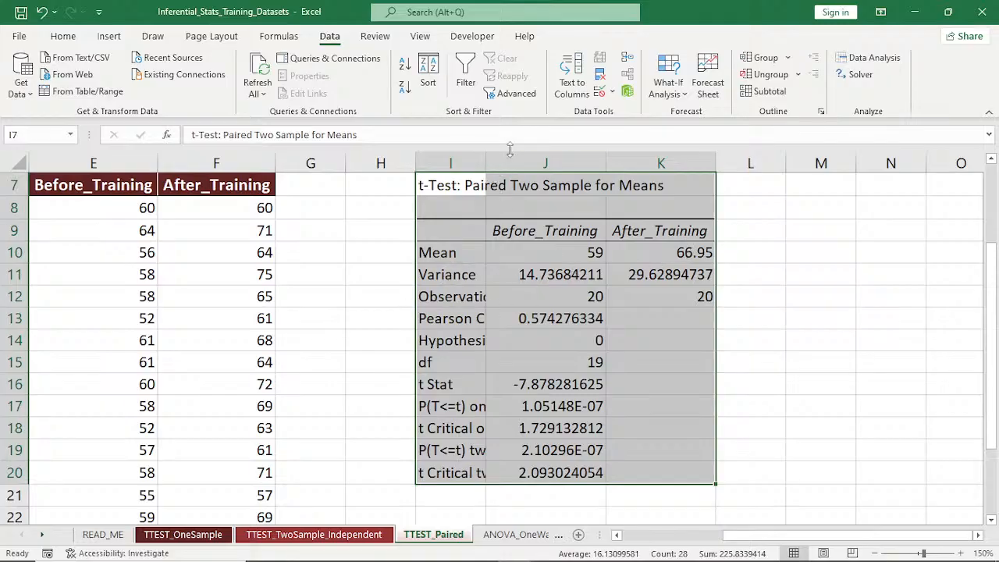
{"action": "left_click_drag", "start_coordinate": [485, 162], "coordinate": [539, 166]}
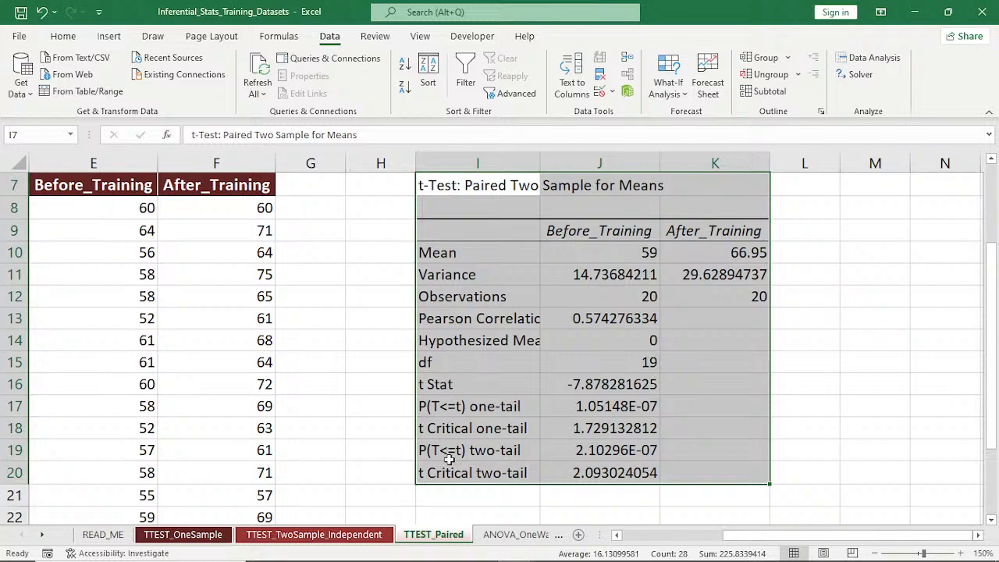
Examine the two-tail p-value row of the paired t-test output in I19:J19
{"action": "left_click", "coordinate": [402, 449]}
{"action": "left_click_drag", "start_coordinate": [445, 451], "coordinate": [597, 445]}
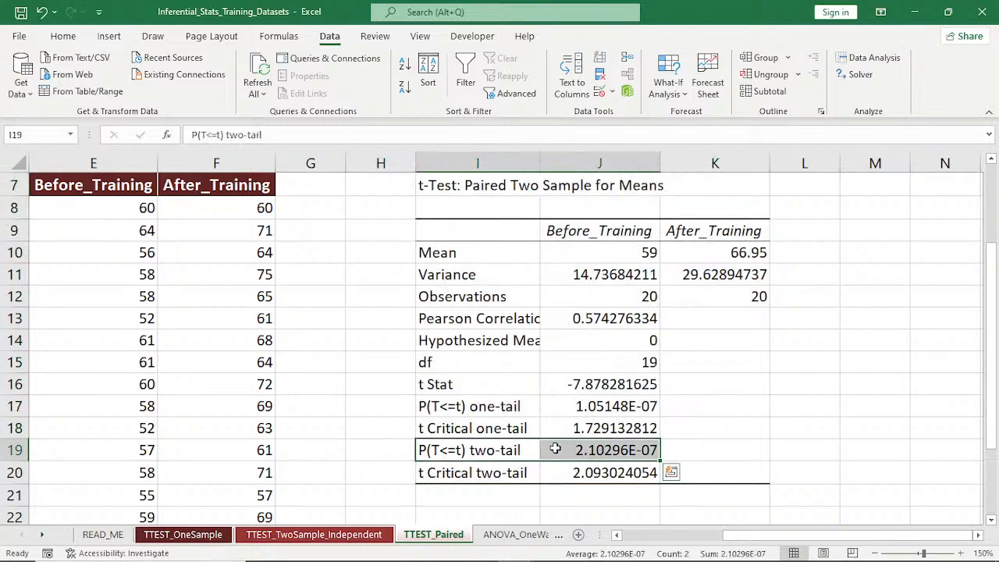
{"action": "left_click", "coordinate": [714, 435]}
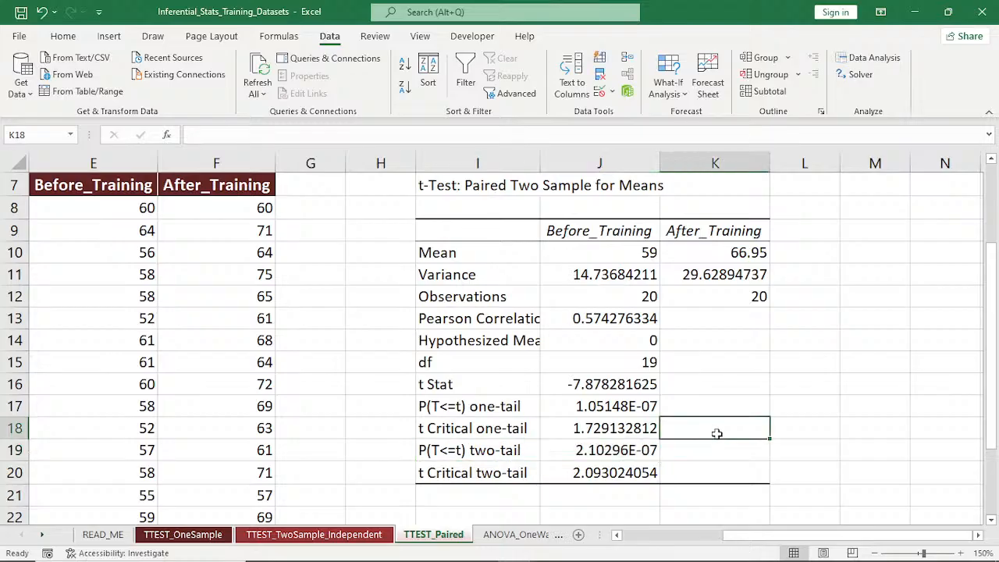